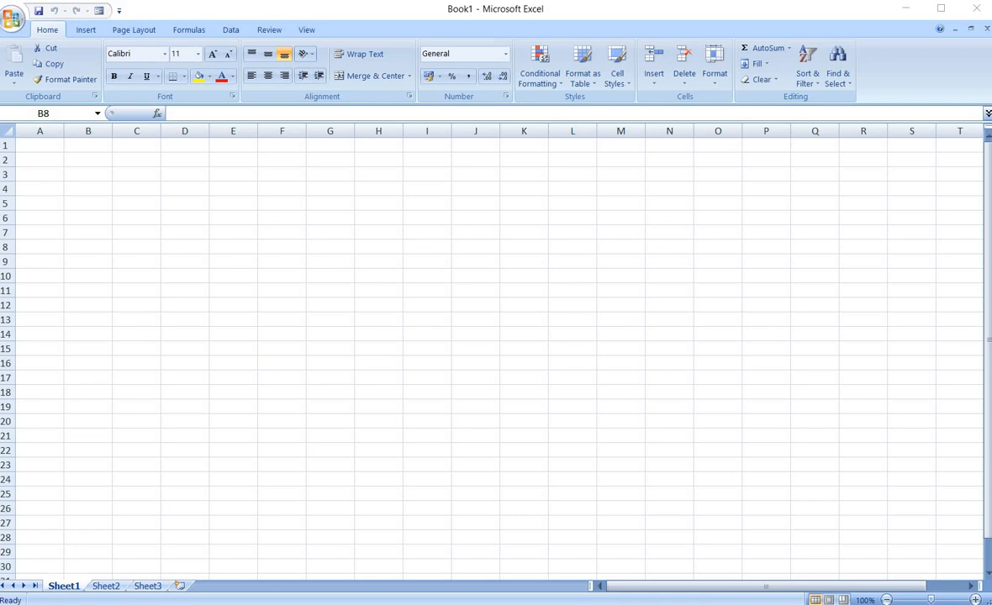
{"action": "left_click", "coordinate": [190, 31]}
{"action": "left_click", "coordinate": [189, 29]}
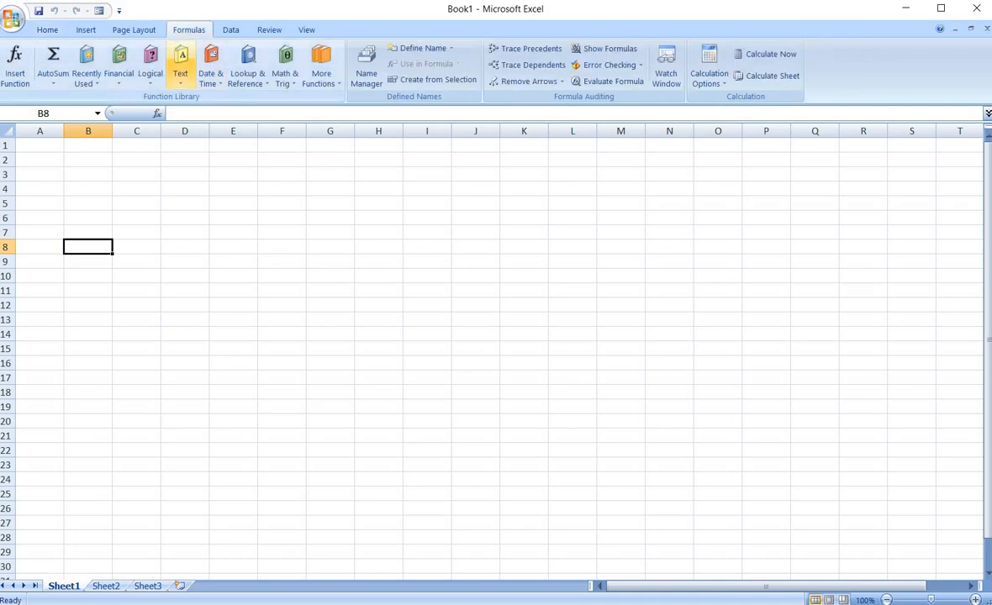
{"action": "left_click", "coordinate": [180, 67]}
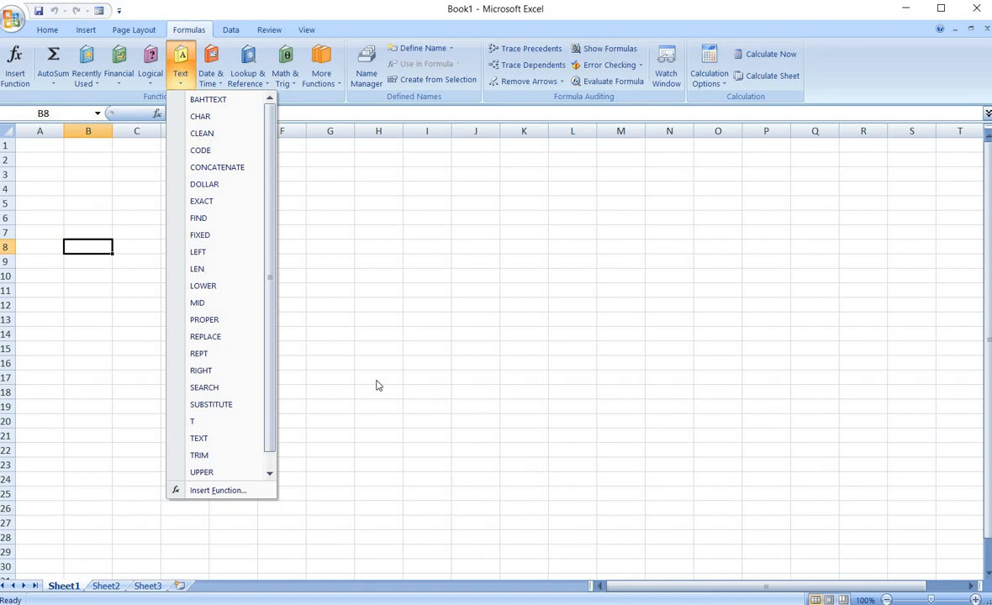
Enter the label bahtetext in cell B4.
{"action": "left_click", "coordinate": [78, 191]}
{"action": "left_click", "coordinate": [78, 191]}
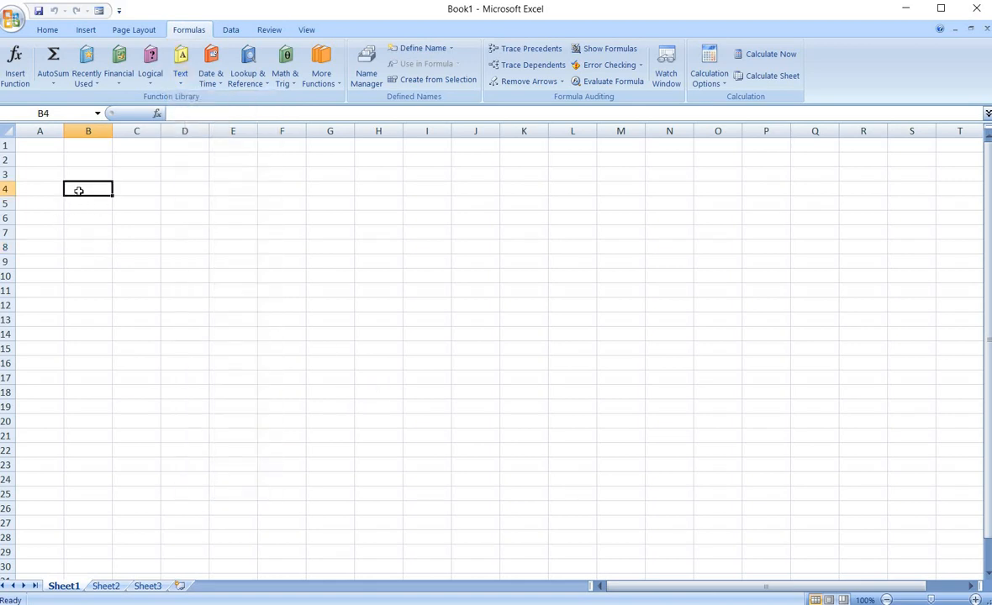
{"action": "type", "text": "bahh"}
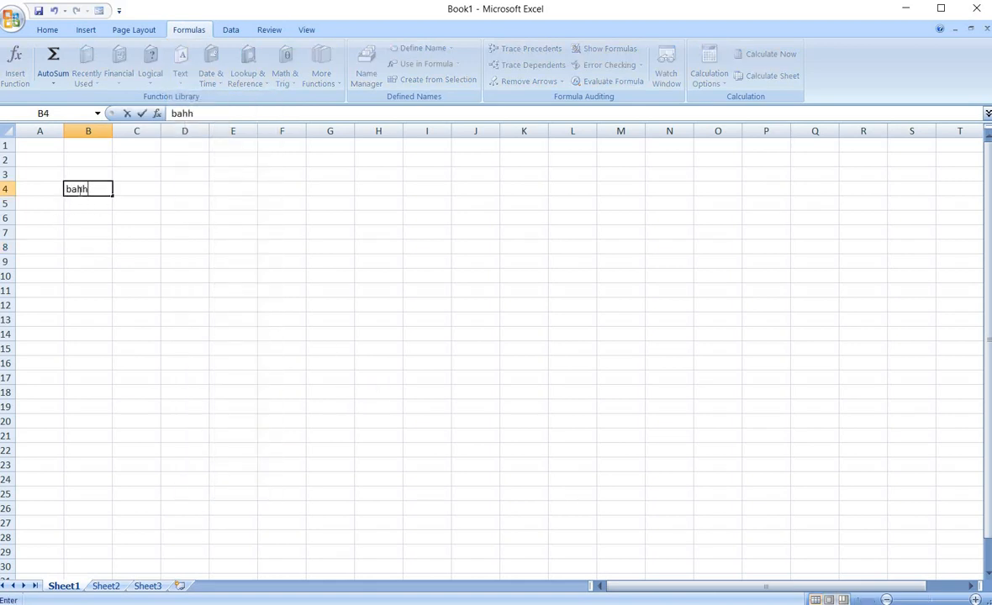
{"action": "key", "text": "BackSpace"}
{"action": "type", "text": "tet"}
{"action": "type", "text": "xt"}
{"action": "key", "text": "BackSpace"}
{"action": "key", "text": "BackSpace"}
{"action": "key", "text": "BackSpace"}
{"action": "key", "text": "BackSpace"}
{"action": "type", "text": "etext"}
{"action": "left_click", "coordinate": [276, 249]}
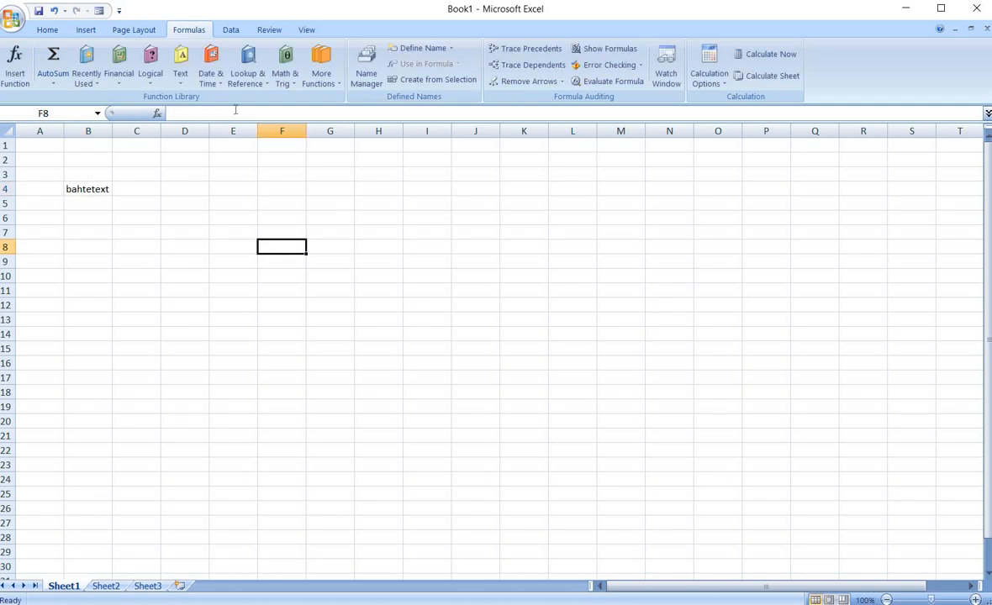
{"action": "left_click", "coordinate": [179, 78]}
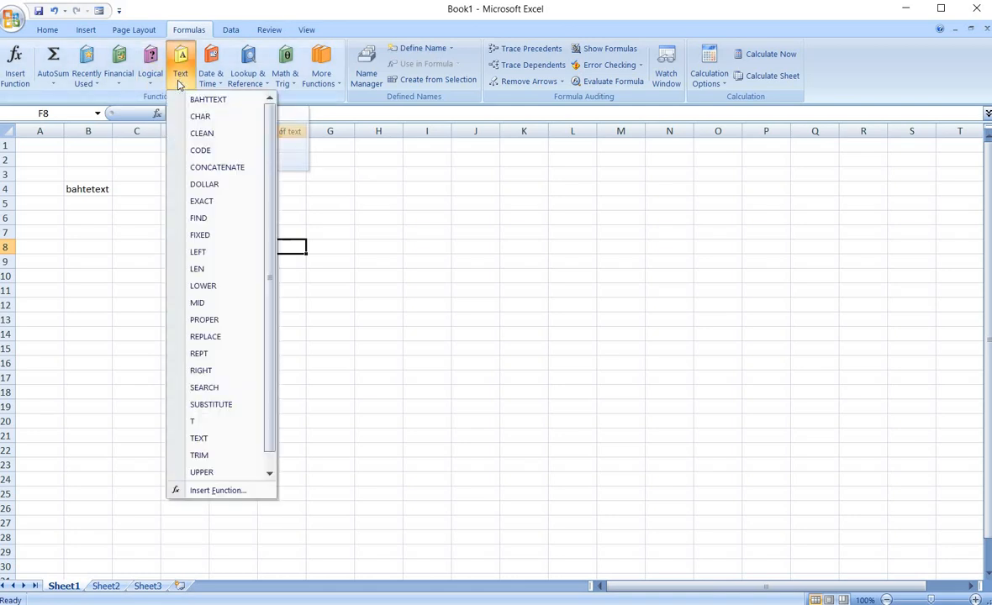
{"action": "left_click", "coordinate": [215, 102]}
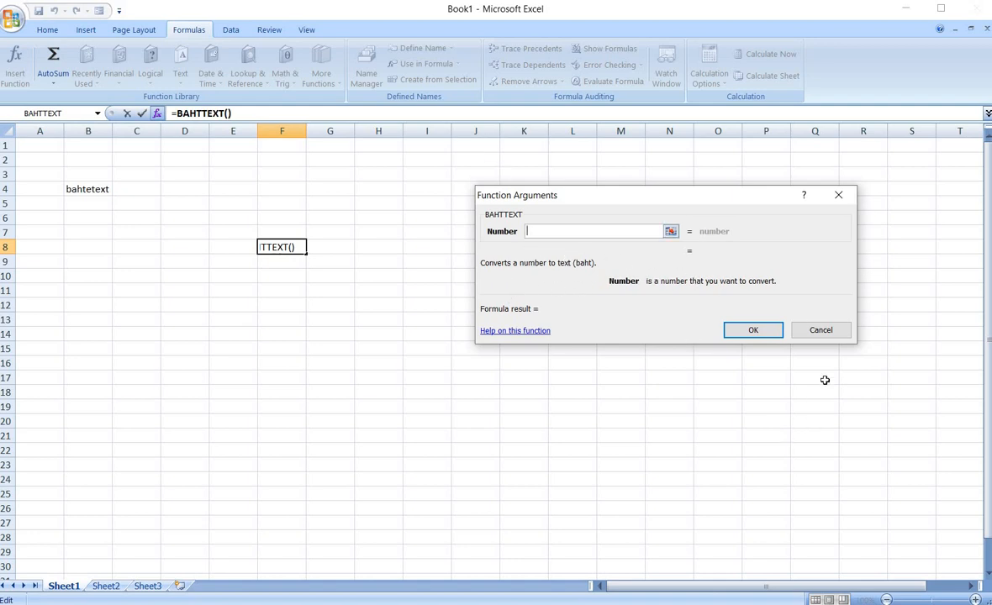
{"action": "left_click", "coordinate": [801, 334]}
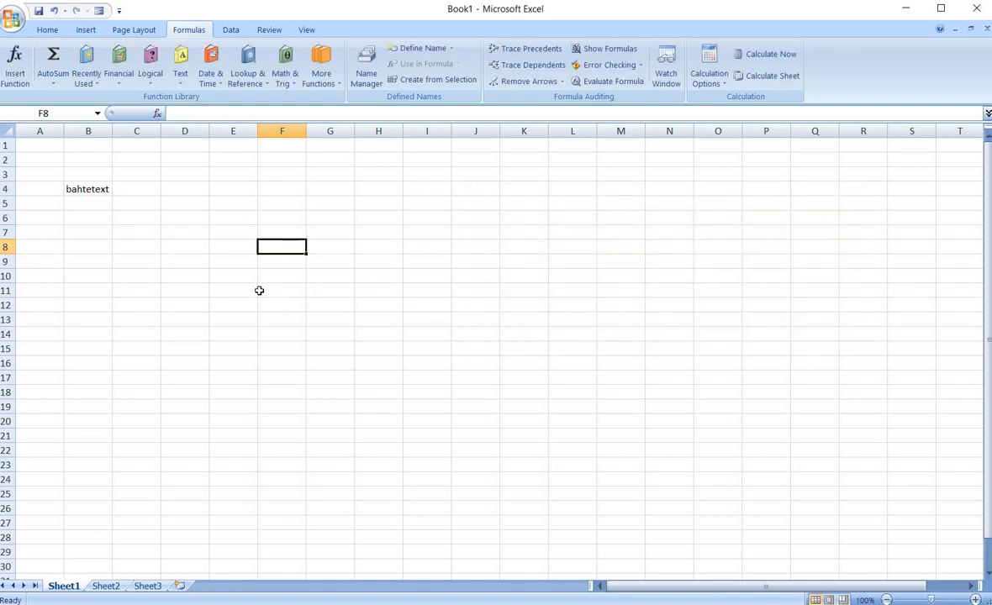
Enter the number 1 in cell F8.
{"action": "type", "text": "1"}
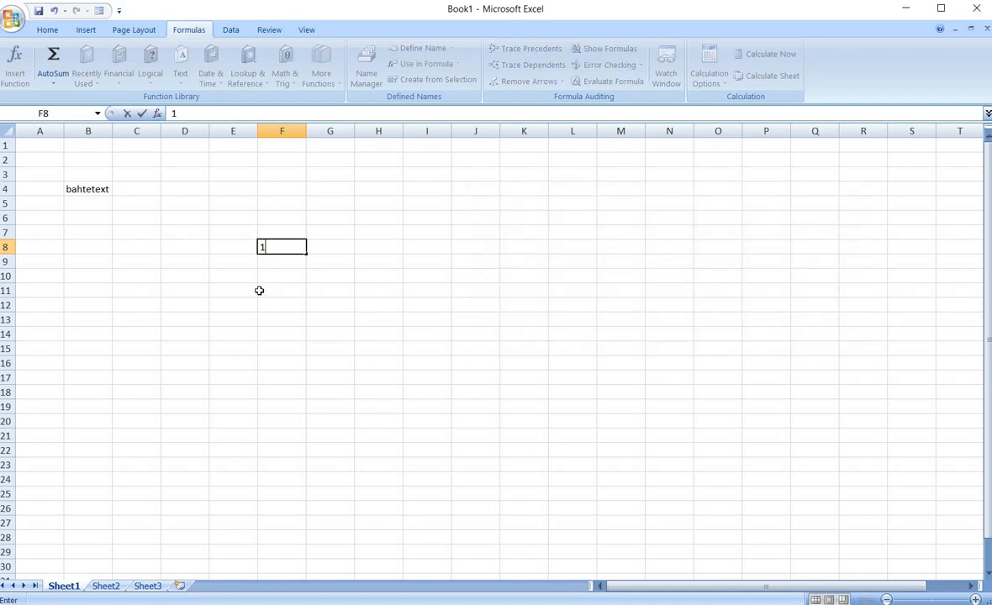
{"action": "left_click", "coordinate": [324, 294]}
In cell G11 enter the formula =BAHTTEXT(F8) using the autocomplete suggestion and a reference to F8.
{"action": "type", "text": "="}
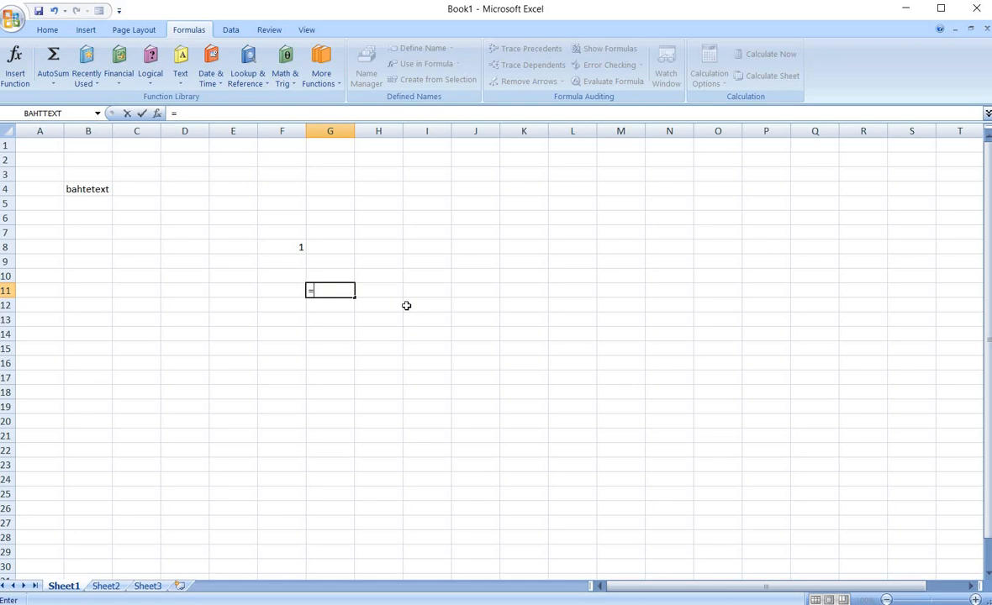
{"action": "type", "text": "bah"}
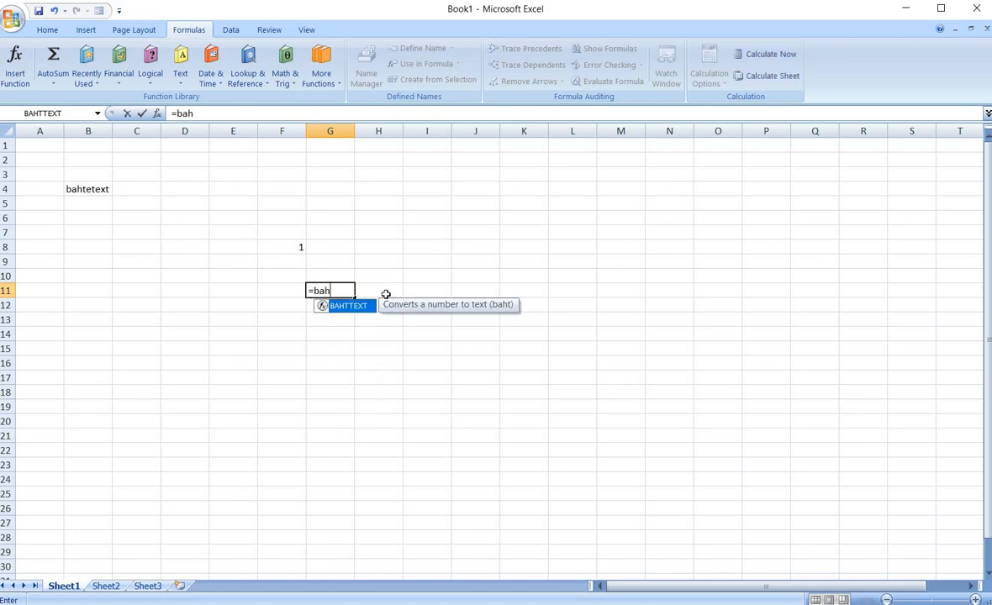
{"action": "double_click", "coordinate": [345, 305]}
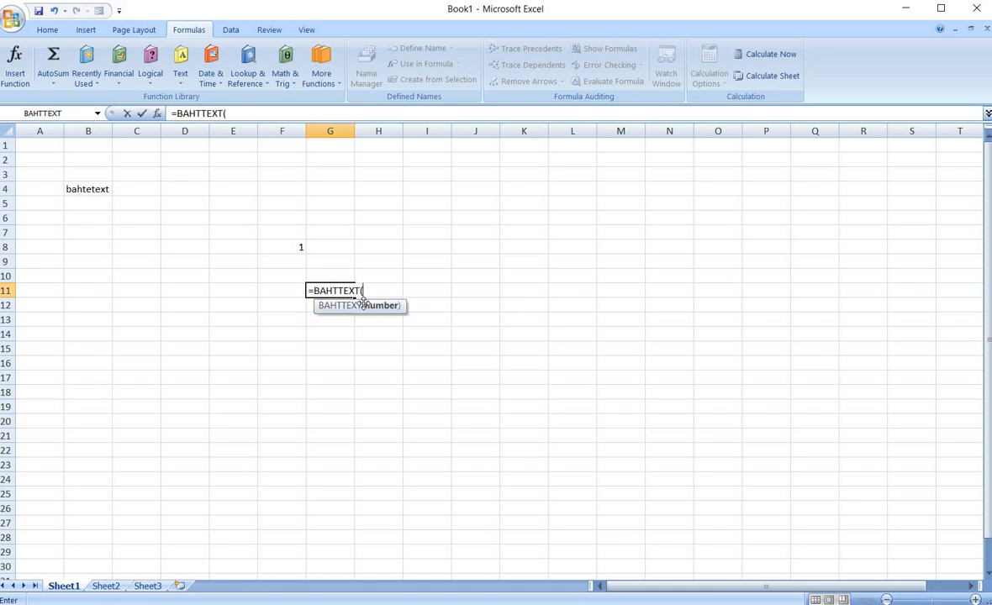
{"action": "left_click", "coordinate": [282, 249]}
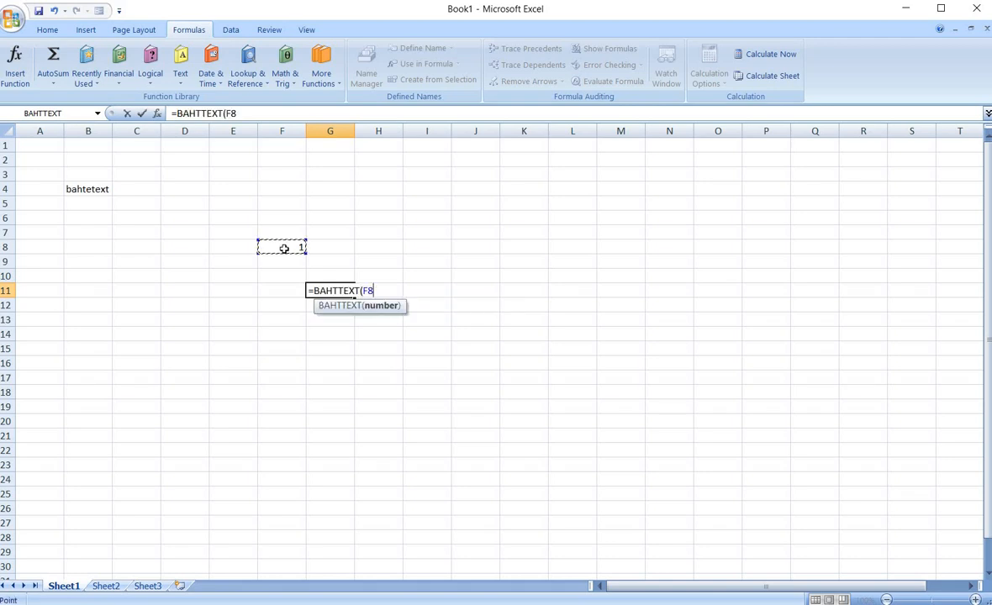
{"action": "key", "text": "Return"}
{"action": "left_click", "coordinate": [335, 289]}
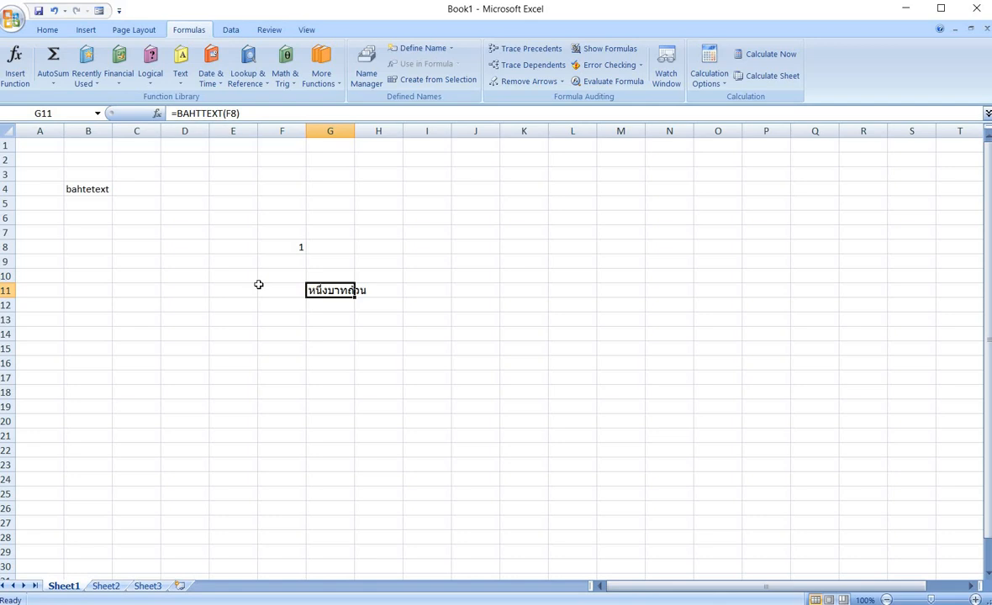
{"action": "left_click", "coordinate": [262, 318]}
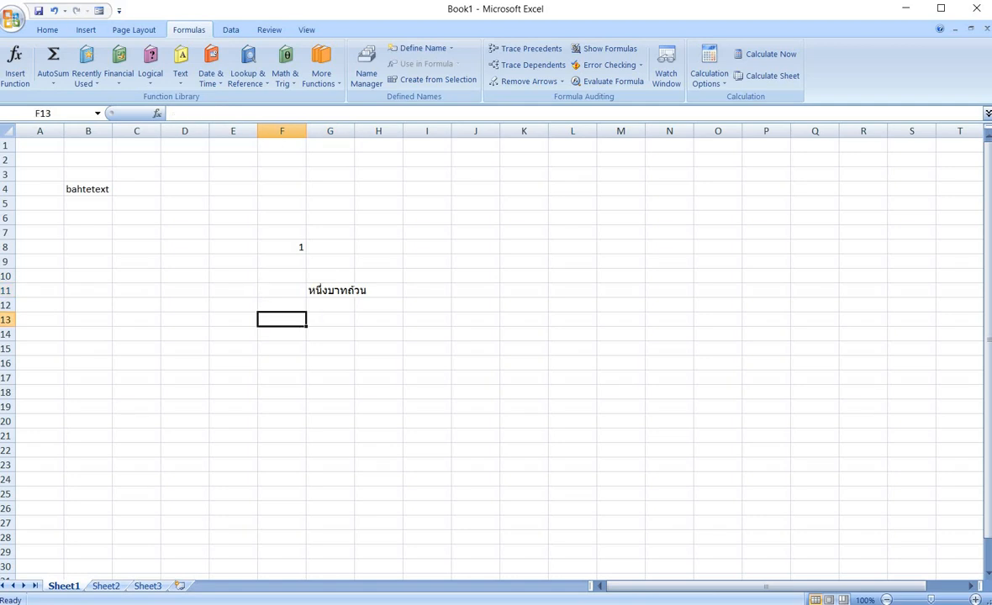
Enter 1 and 2 in H2 and H3, then fill the series down column H to 137.
{"action": "left_click", "coordinate": [180, 74]}
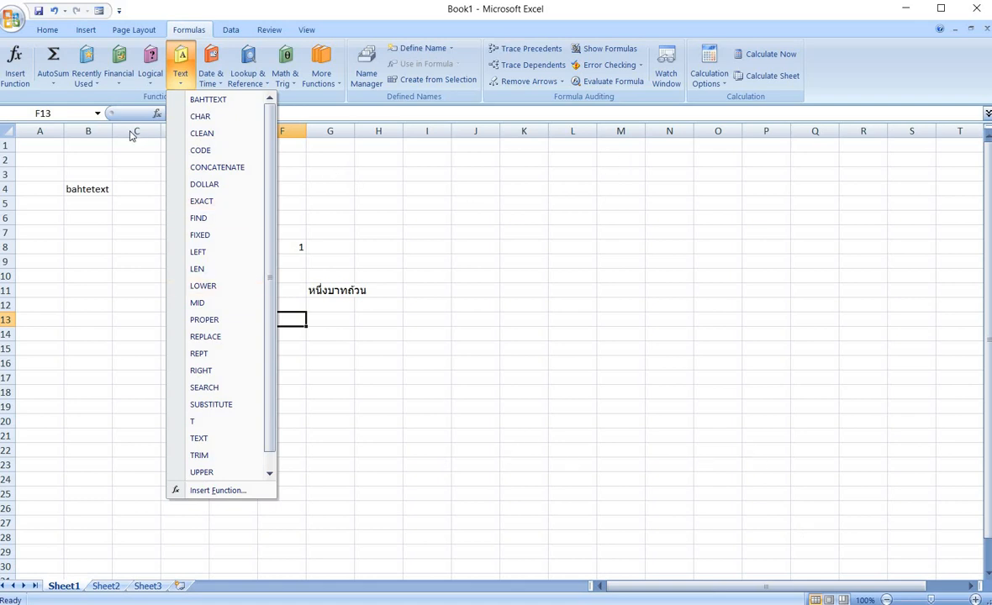
{"action": "left_click", "coordinate": [365, 158]}
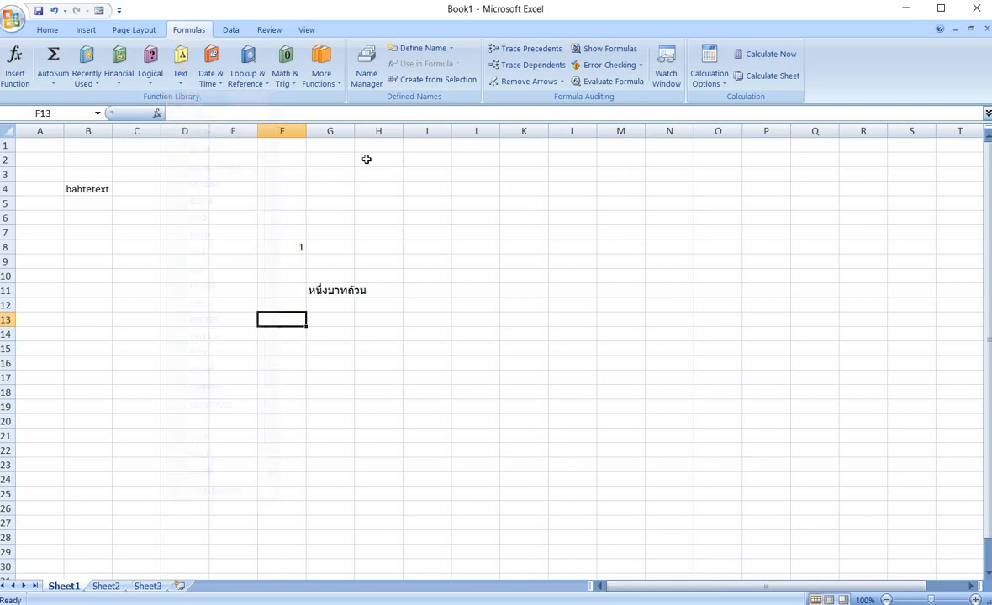
{"action": "left_click", "coordinate": [366, 159]}
{"action": "type", "text": "1"}
{"action": "key", "text": "Return"}
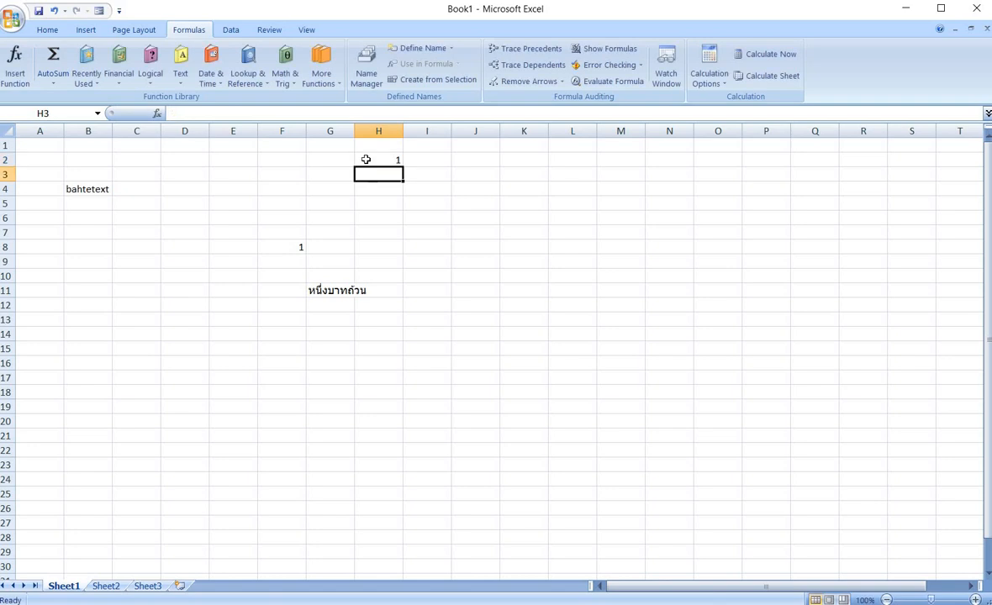
{"action": "type", "text": "2"}
{"action": "left_click_drag", "start_coordinate": [366, 158], "coordinate": [403, 175]}
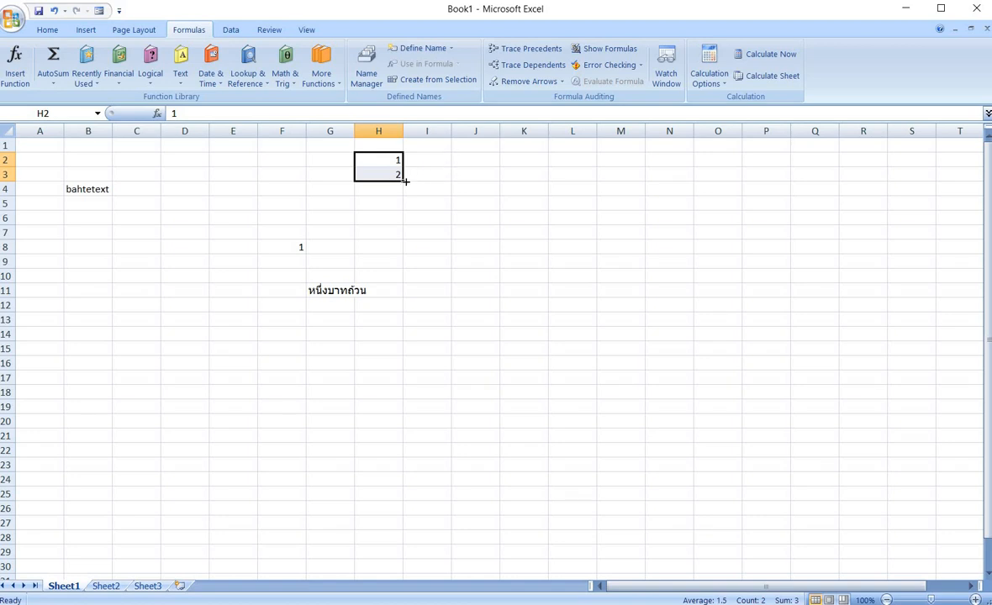
{"action": "left_click_drag", "start_coordinate": [404, 180], "coordinate": [372, 538]}
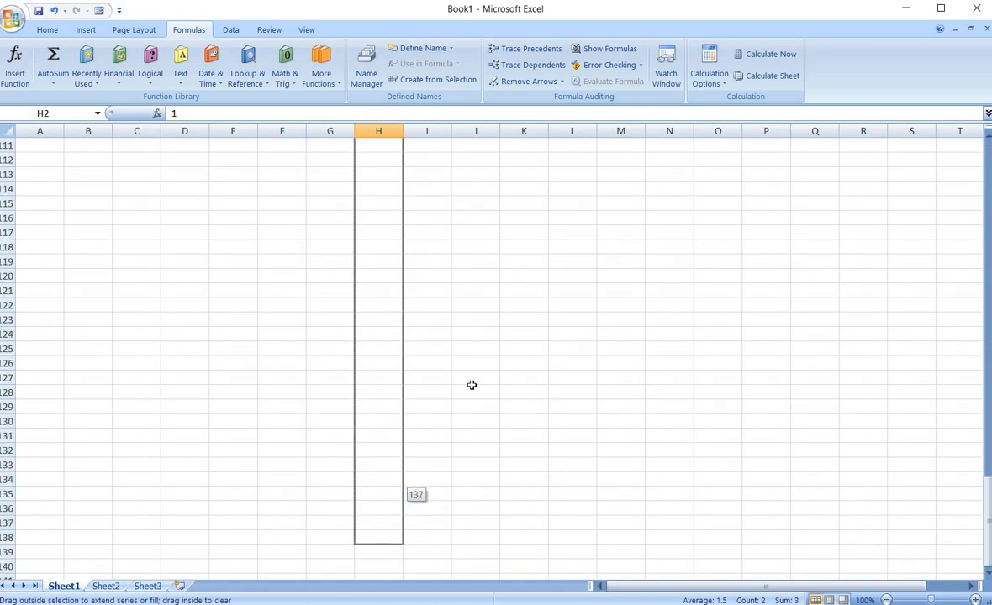
In cell I2 enter the formula =CHAR(H2) referencing the first number of the series.
{"action": "scroll", "coordinate": [482, 370], "scroll_direction": "up", "scroll_amount": 15}
{"action": "scroll", "coordinate": [482, 370], "scroll_direction": "up", "scroll_amount": 20}
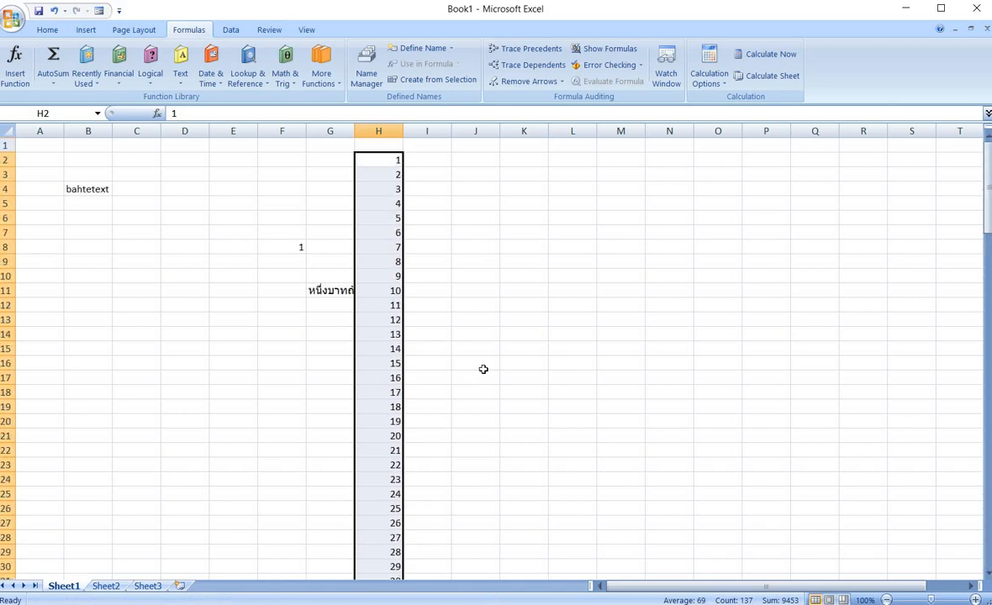
{"action": "left_click", "coordinate": [437, 164]}
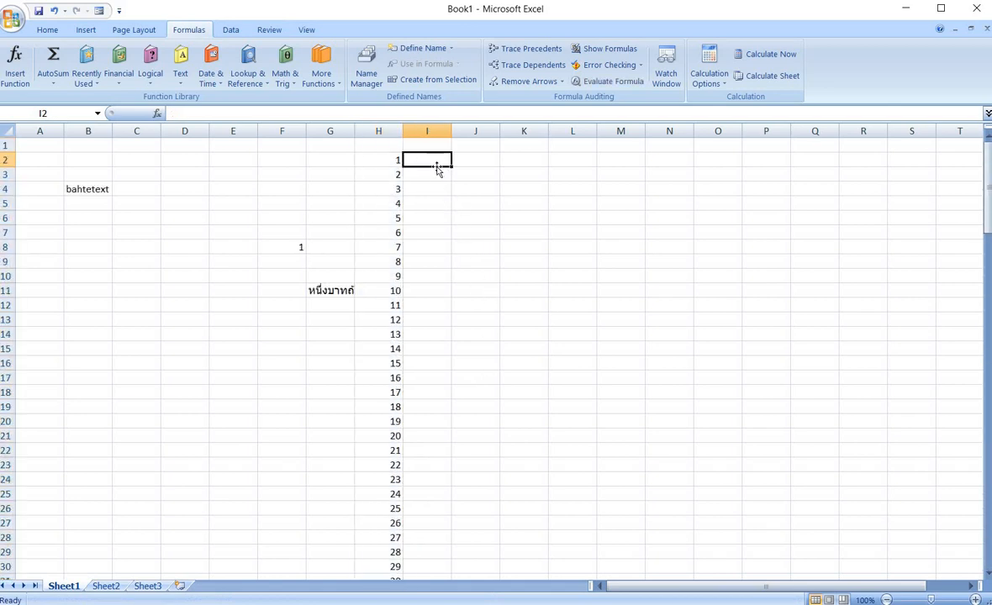
{"action": "type", "text": "=char"}
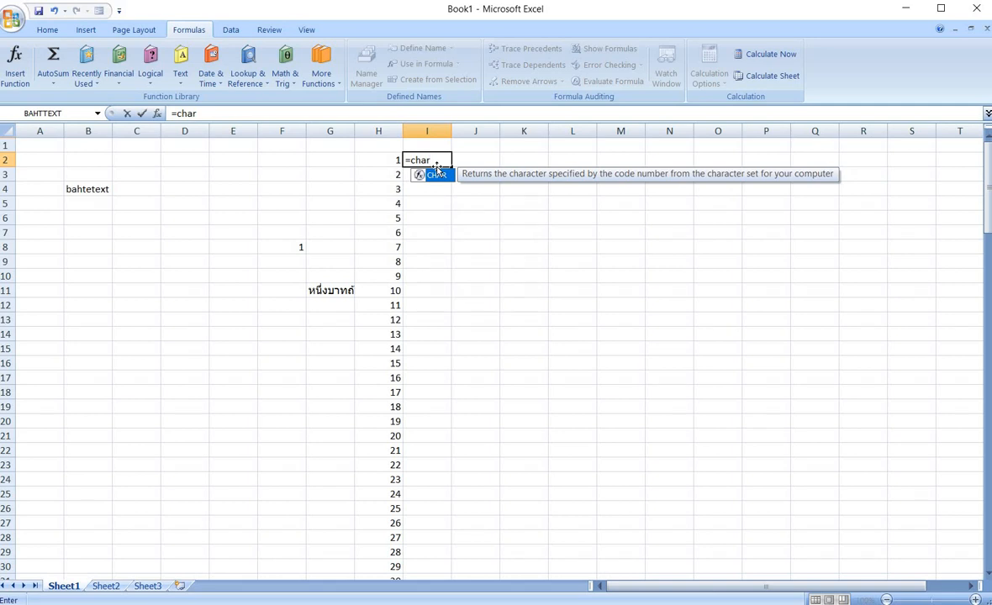
{"action": "type", "text": "("}
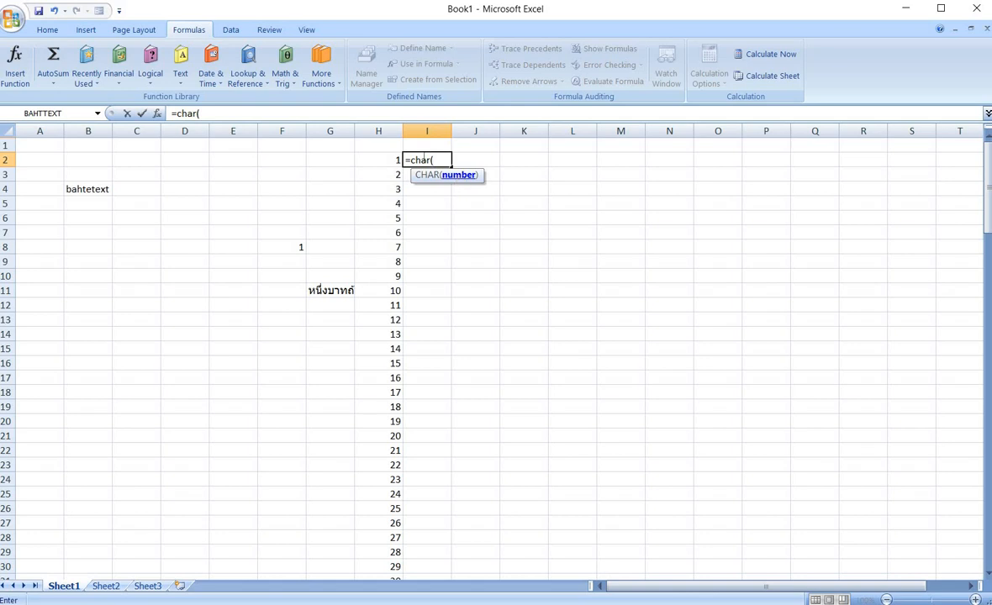
{"action": "left_click", "coordinate": [384, 157]}
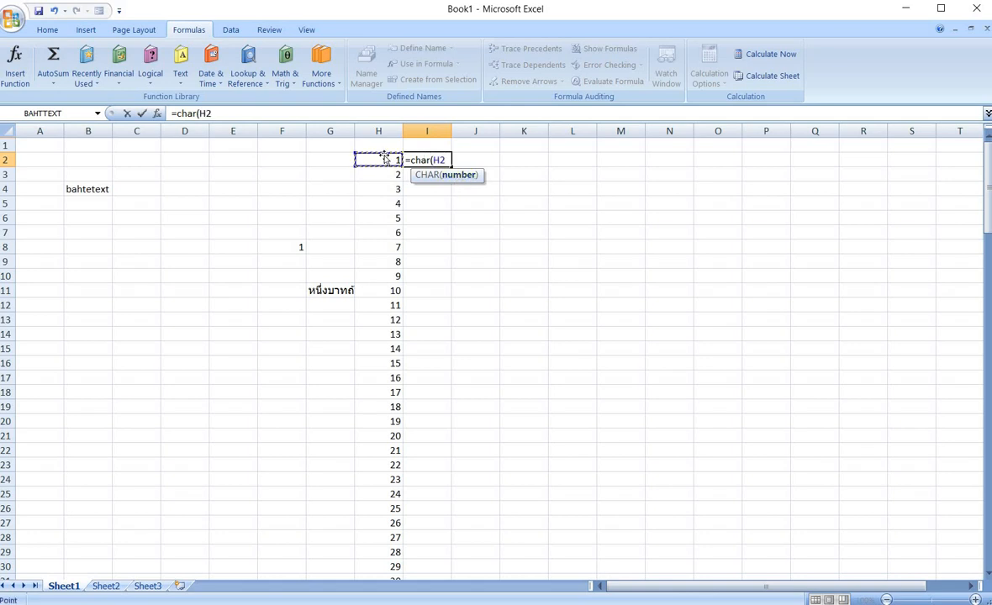
{"action": "type", "text": ")"}
{"action": "key", "text": "Return"}
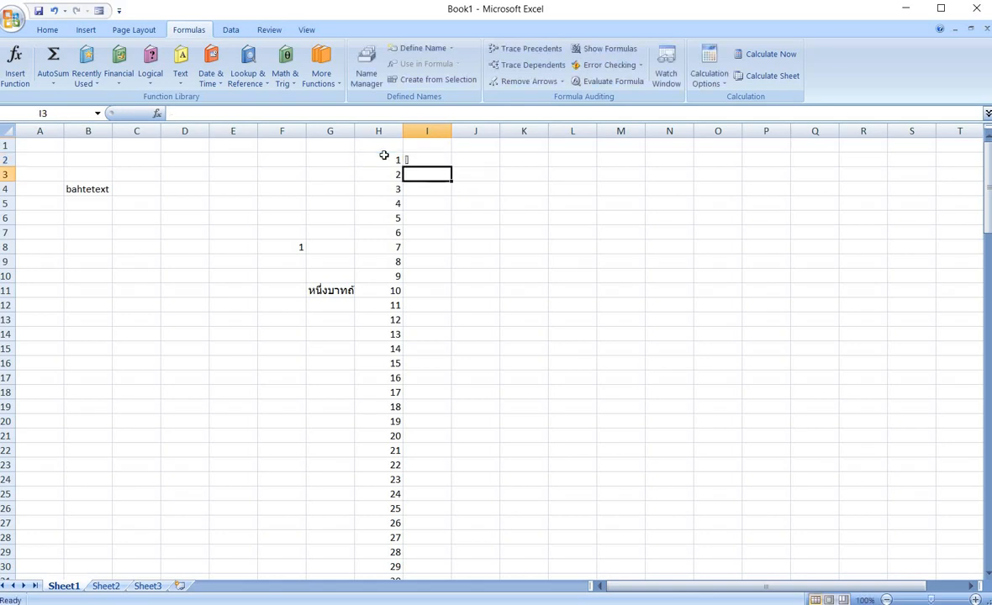
Copy the CHAR formula down column I alongside the whole number series.
{"action": "left_click", "coordinate": [444, 165]}
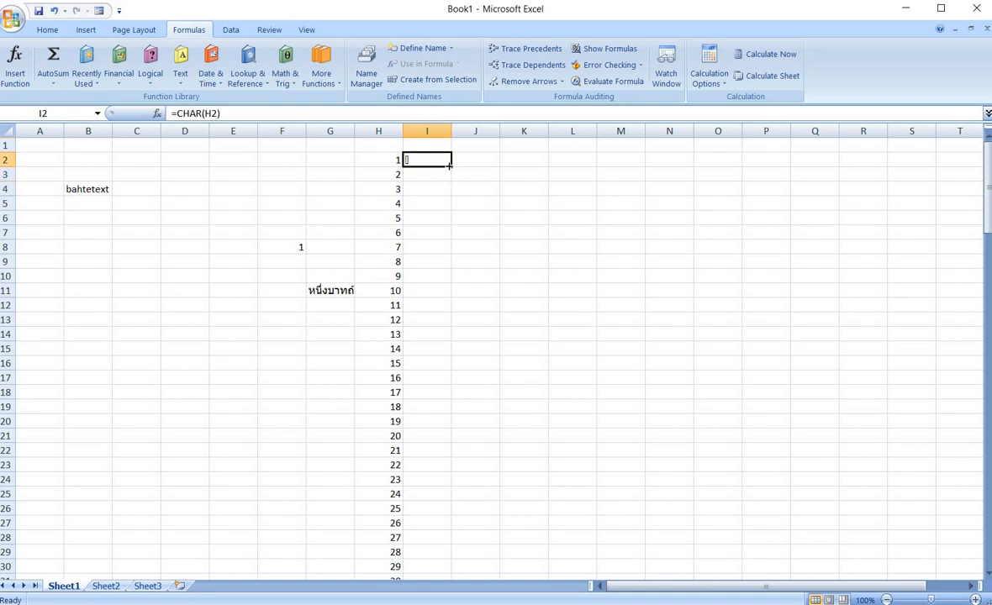
{"action": "left_click_drag", "start_coordinate": [446, 167], "coordinate": [406, 558]}
{"action": "scroll", "coordinate": [560, 344], "scroll_direction": "up", "scroll_amount": 20}
{"action": "scroll", "coordinate": [560, 344], "scroll_direction": "up", "scroll_amount": 14}
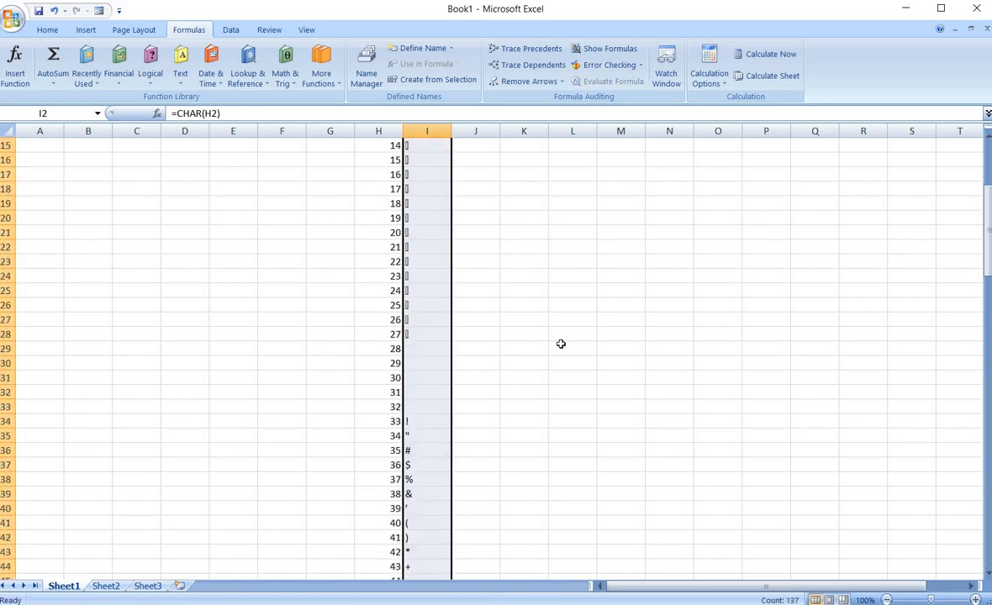
Give the rows with codes 48 to 57 and their digit characters, H49:I58, a yellow fill.
{"action": "left_click_drag", "start_coordinate": [430, 158], "coordinate": [391, 537]}
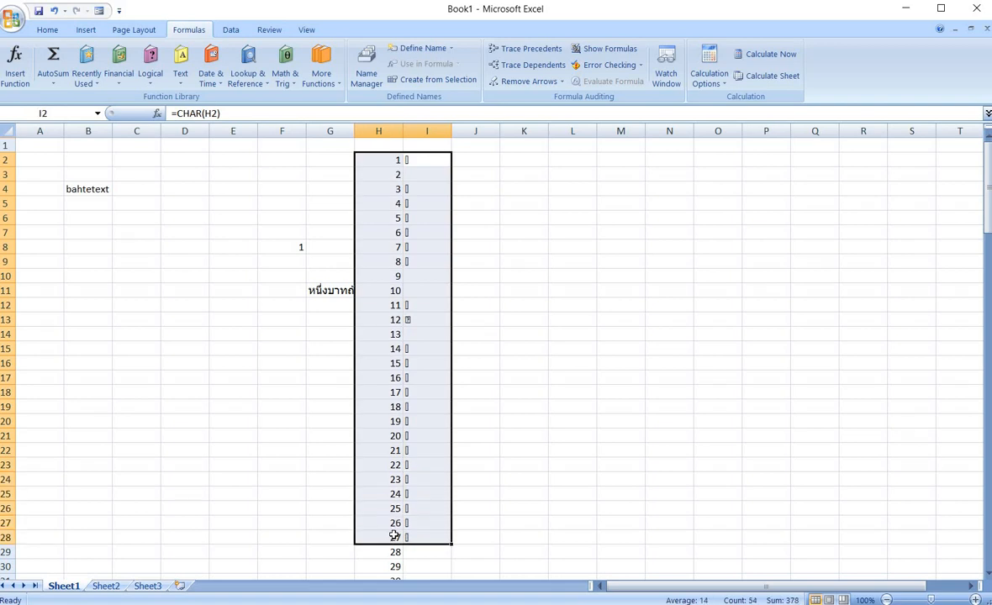
{"action": "scroll", "coordinate": [398, 513], "scroll_direction": "down", "scroll_amount": 5}
{"action": "scroll", "coordinate": [428, 387], "scroll_direction": "down", "scroll_amount": 2}
{"action": "left_click_drag", "start_coordinate": [424, 320], "coordinate": [399, 522]}
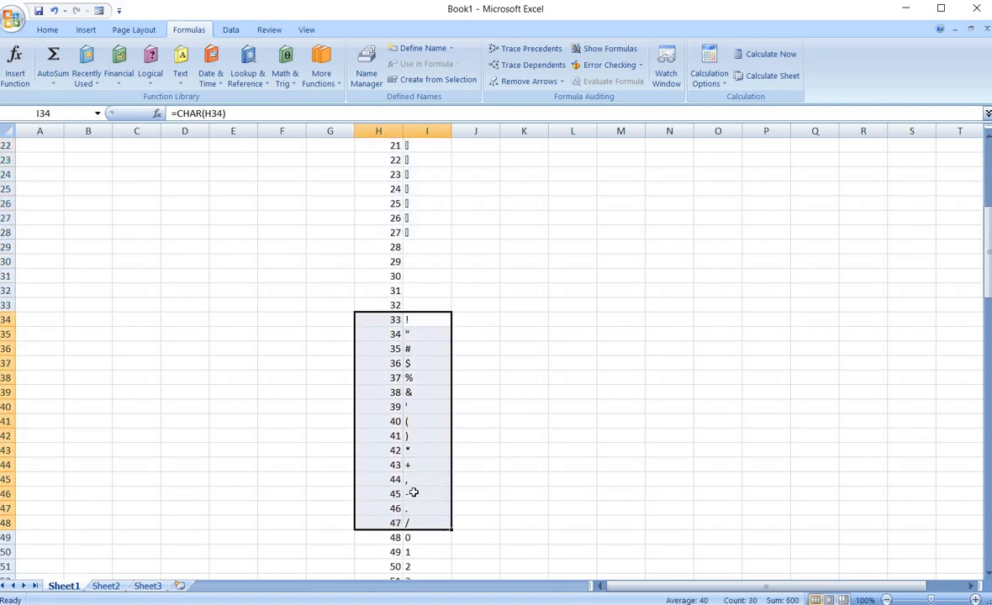
{"action": "scroll", "coordinate": [412, 492], "scroll_direction": "down", "scroll_amount": 4}
{"action": "left_click_drag", "start_coordinate": [446, 363], "coordinate": [398, 491]}
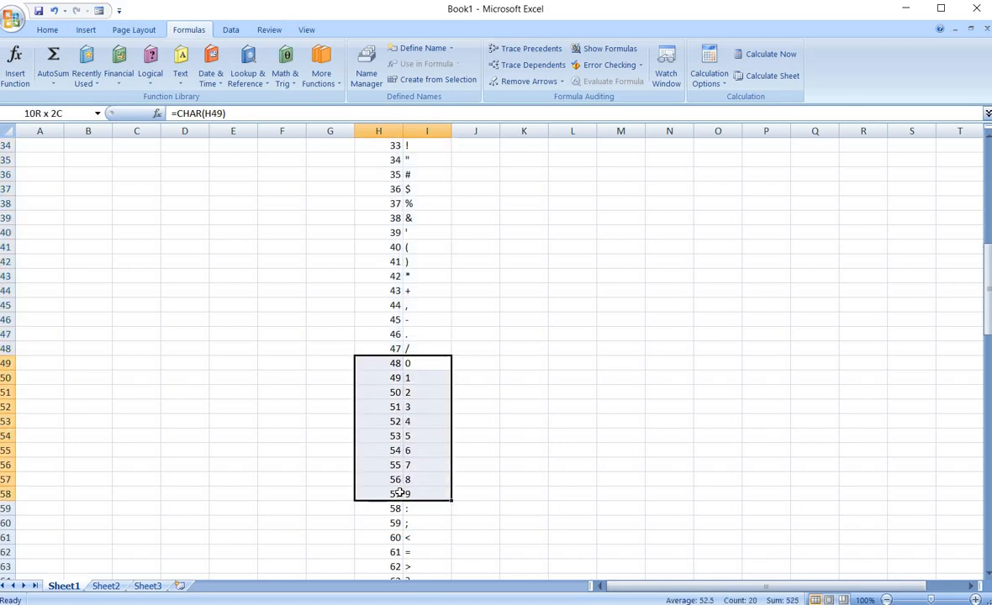
{"action": "left_click", "coordinate": [47, 29]}
{"action": "left_click", "coordinate": [198, 77]}
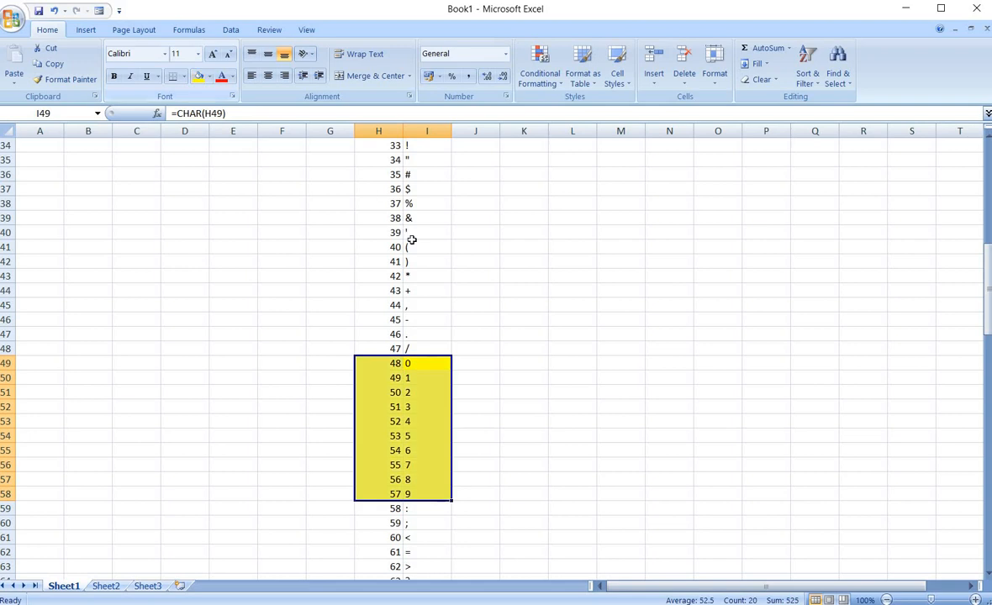
Give the rows with codes 65 to 90 and their uppercase letters, H66:I91, a yellow fill.
{"action": "scroll", "coordinate": [433, 213], "scroll_direction": "down", "scroll_amount": 4}
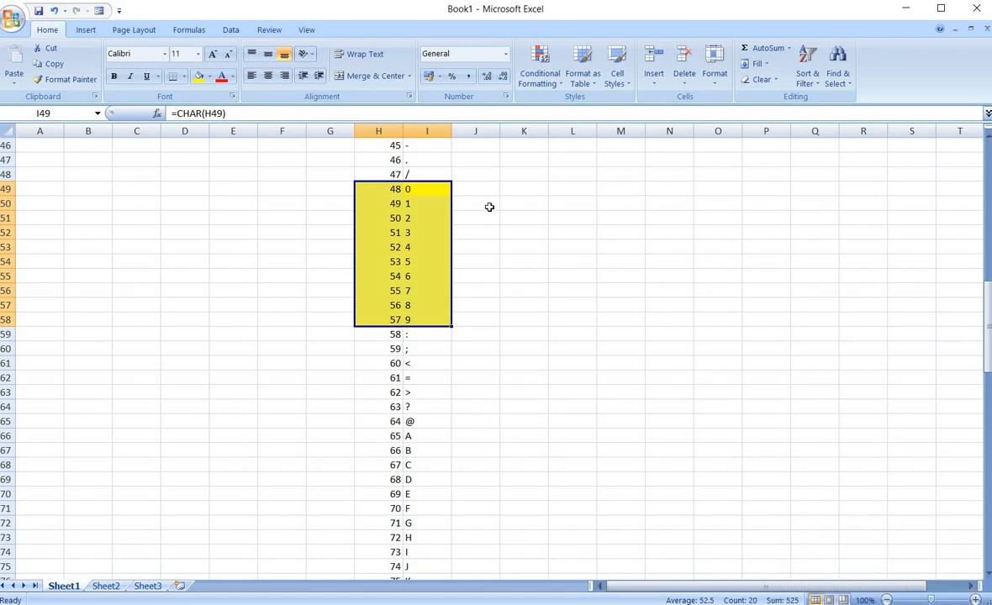
{"action": "scroll", "coordinate": [467, 220], "scroll_direction": "down", "scroll_amount": 4}
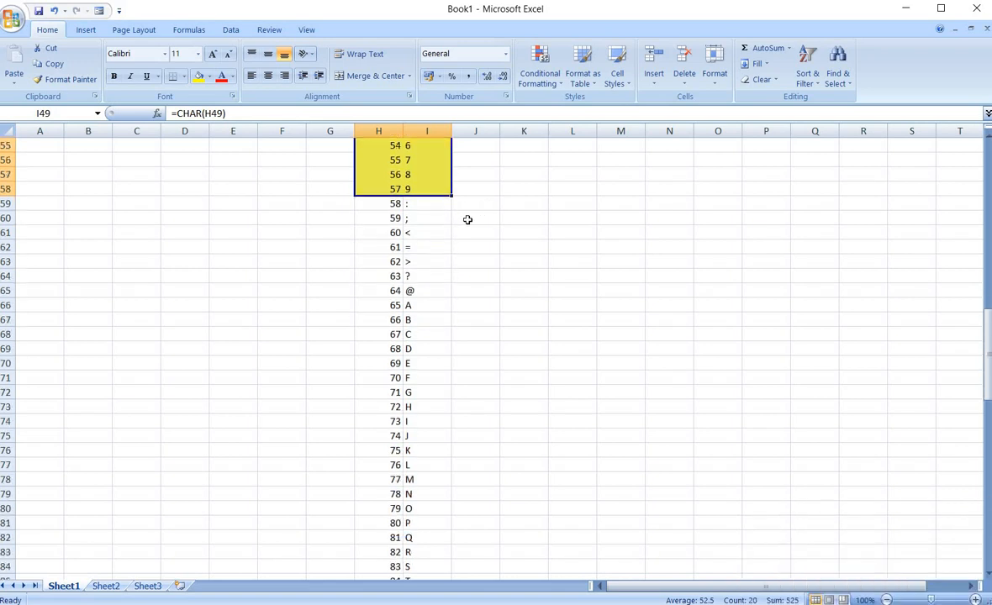
{"action": "left_click_drag", "start_coordinate": [374, 262], "coordinate": [403, 479]}
{"action": "mouse_move", "coordinate": [402, 535]}
{"action": "left_mouse_down"}
{"action": "mouse_move", "coordinate": [409, 578]}
{"action": "mouse_move", "coordinate": [413, 480]}
{"action": "mouse_move", "coordinate": [408, 520]}
{"action": "left_mouse_up"}
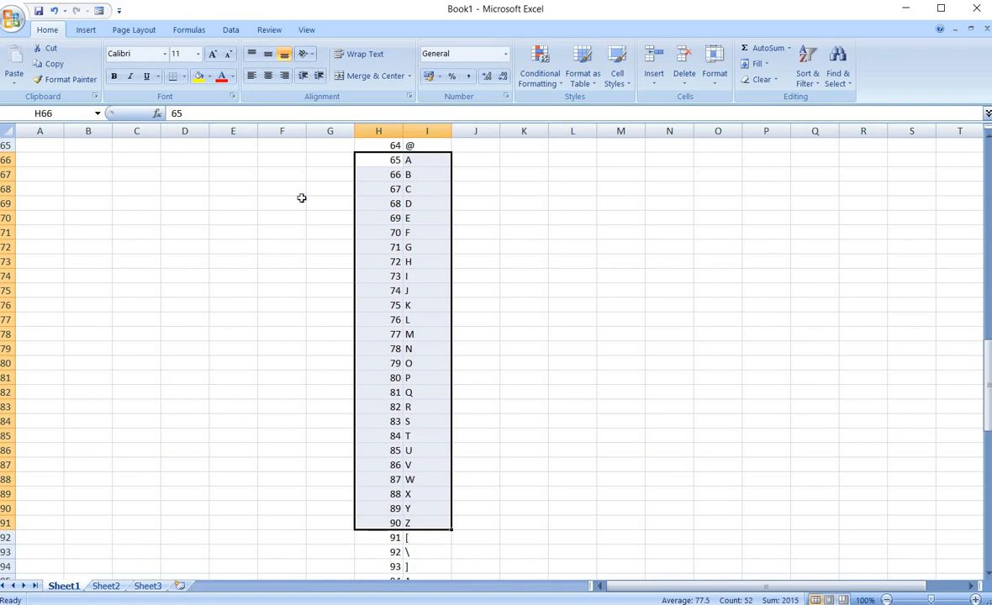
{"action": "left_click", "coordinate": [199, 76]}
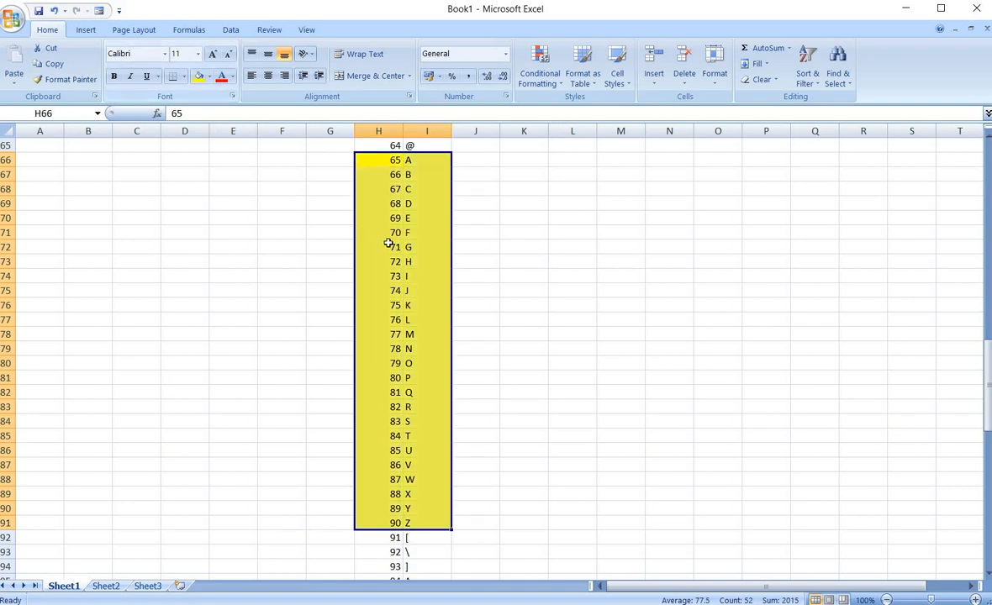
Give the rows with codes 97 to 122 and their lowercase letters, H98:I123, a yellow fill.
{"action": "scroll", "coordinate": [390, 244], "scroll_direction": "down", "scroll_amount": 7}
{"action": "scroll", "coordinate": [389, 244], "scroll_direction": "down", "scroll_amount": 3}
{"action": "left_click_drag", "start_coordinate": [383, 189], "coordinate": [374, 552]}
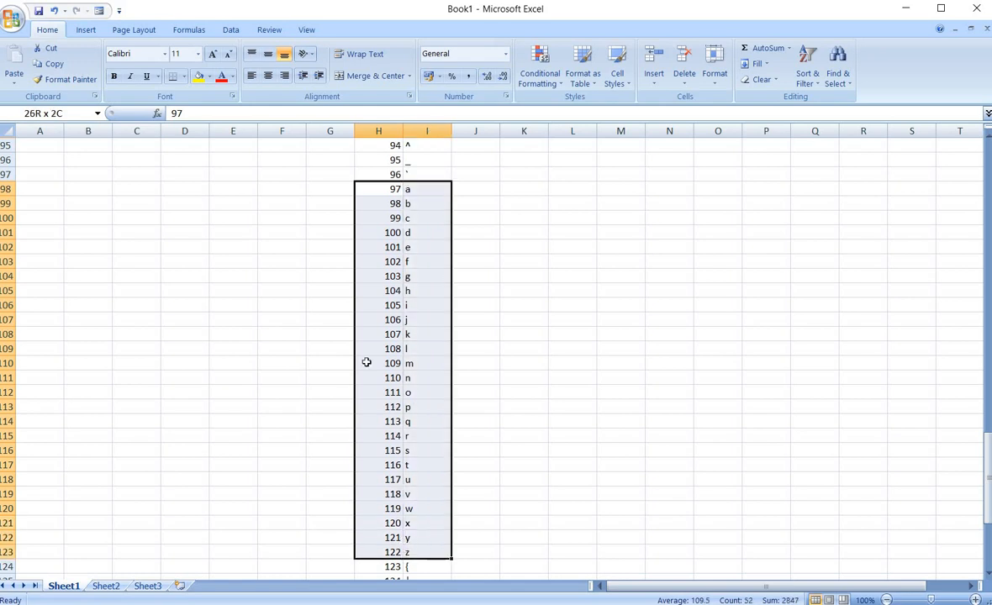
{"action": "left_click", "coordinate": [538, 258]}
{"action": "scroll", "coordinate": [540, 254], "scroll_direction": "up", "scroll_amount": 15}
{"action": "scroll", "coordinate": [539, 251], "scroll_direction": "down", "scroll_amount": 3}
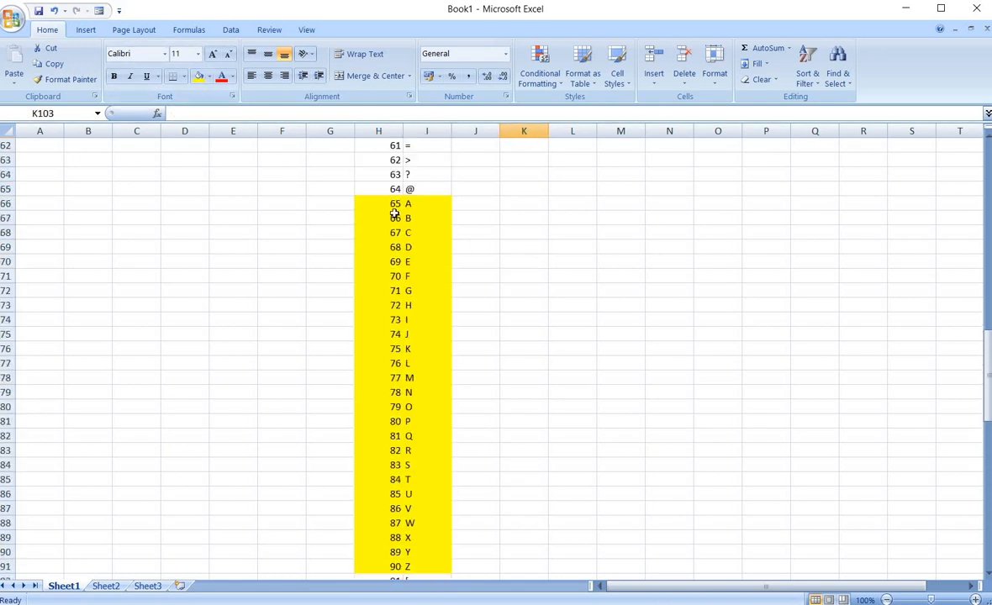
Review the list of Text functions available on the Formulas ribbon.
{"action": "left_click_drag", "start_coordinate": [370, 205], "coordinate": [451, 200]}
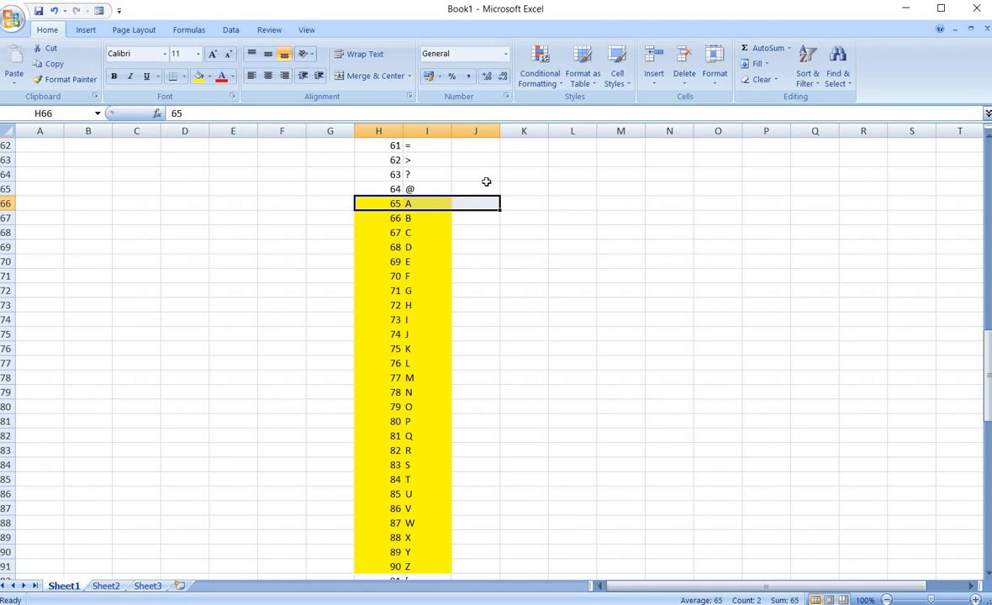
{"action": "left_click", "coordinate": [531, 158]}
{"action": "left_click", "coordinate": [183, 31]}
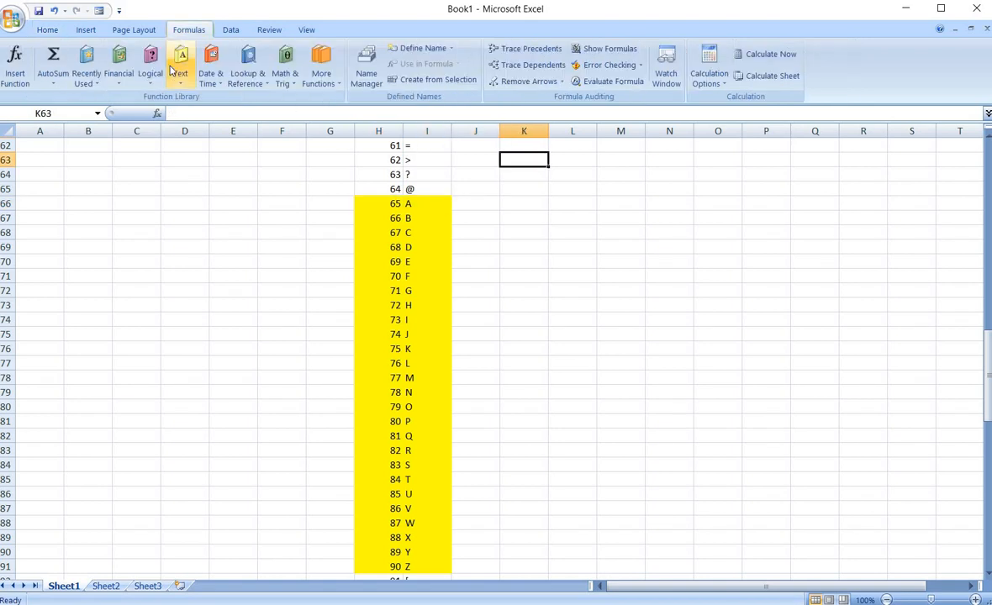
{"action": "left_click", "coordinate": [179, 69]}
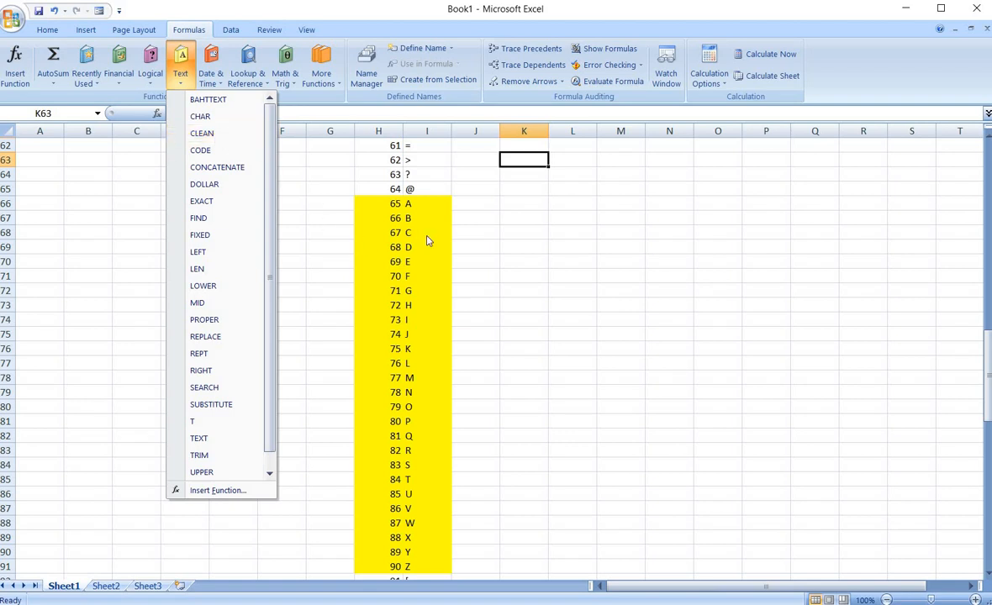
{"action": "left_click", "coordinate": [492, 227]}
{"action": "scroll", "coordinate": [493, 228], "scroll_direction": "up", "scroll_amount": 6}
{"action": "scroll", "coordinate": [493, 227], "scroll_direction": "up", "scroll_amount": 14}
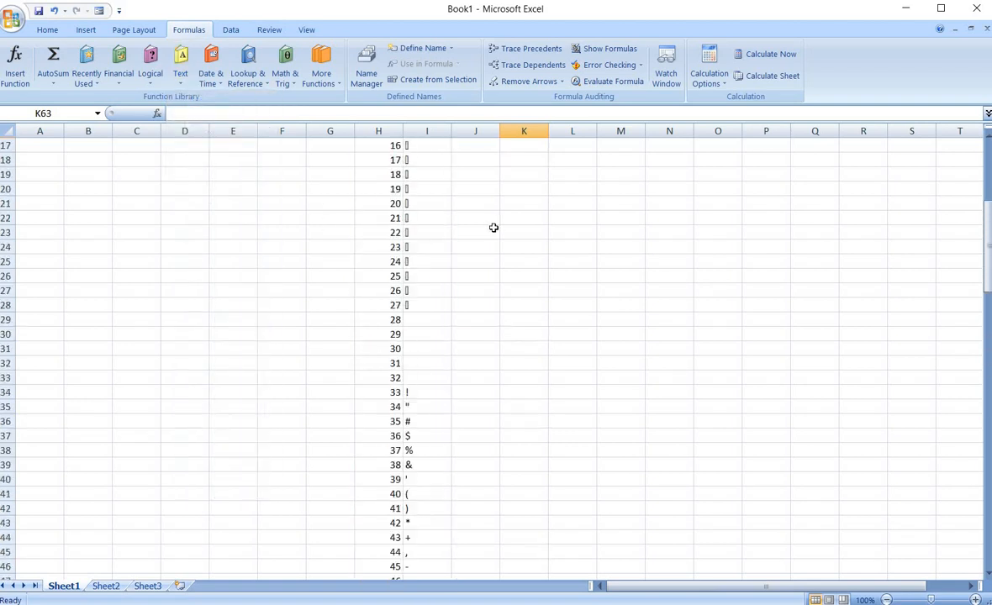
In cell J2 enter the formula =CLEAN(I2) referencing the first CHAR result.
{"action": "left_click", "coordinate": [464, 166]}
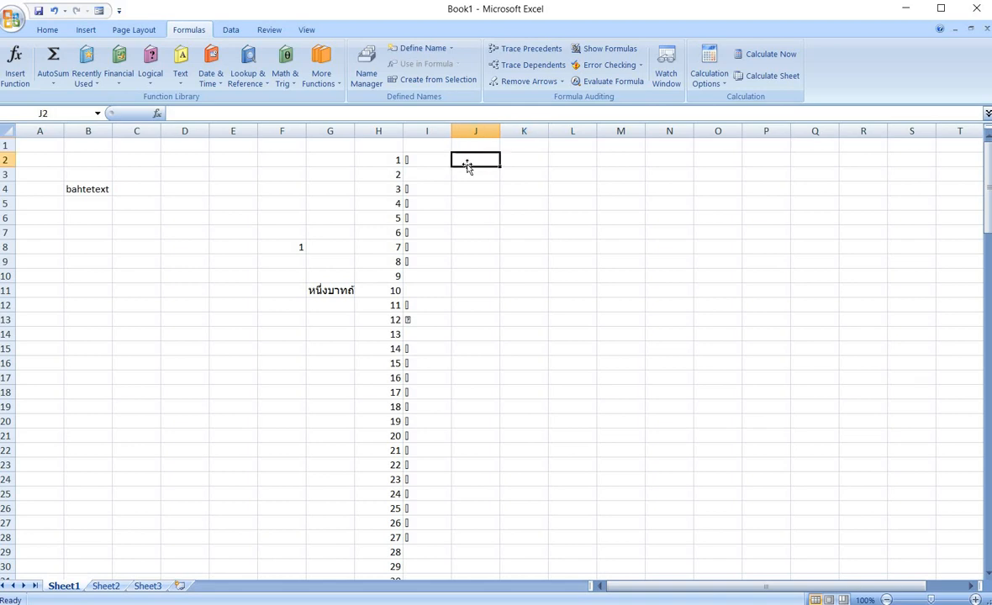
{"action": "type", "text": "=cleab"}
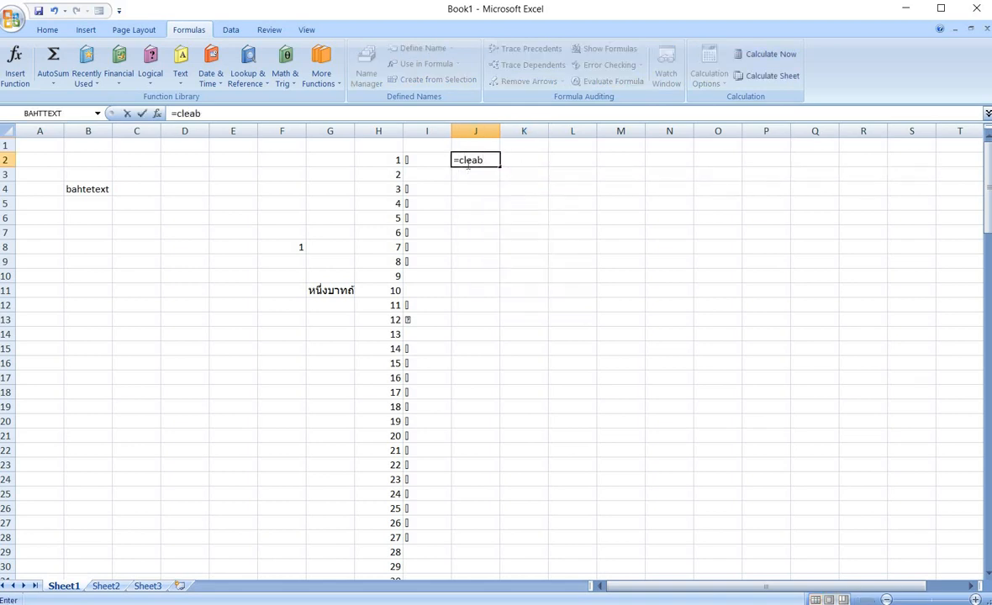
{"action": "key", "text": "BackSpace"}
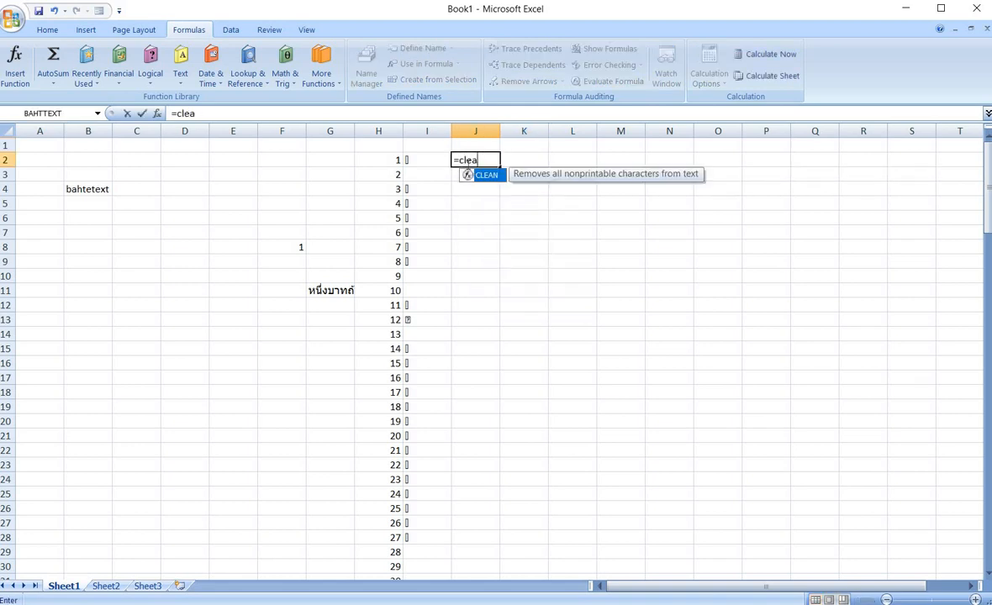
{"action": "type", "text": "n("}
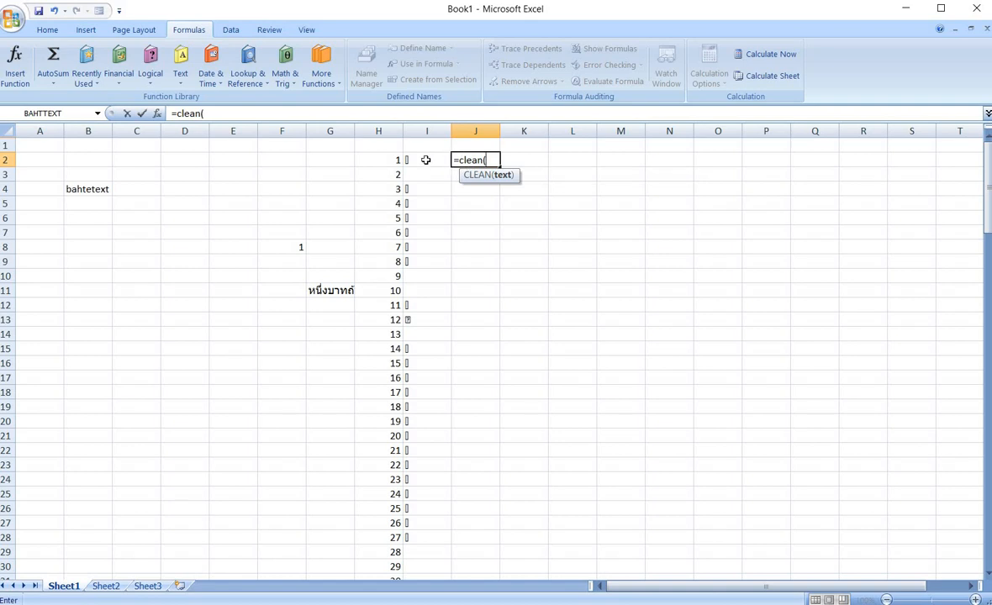
{"action": "left_click", "coordinate": [425, 160]}
{"action": "type", "text": ")"}
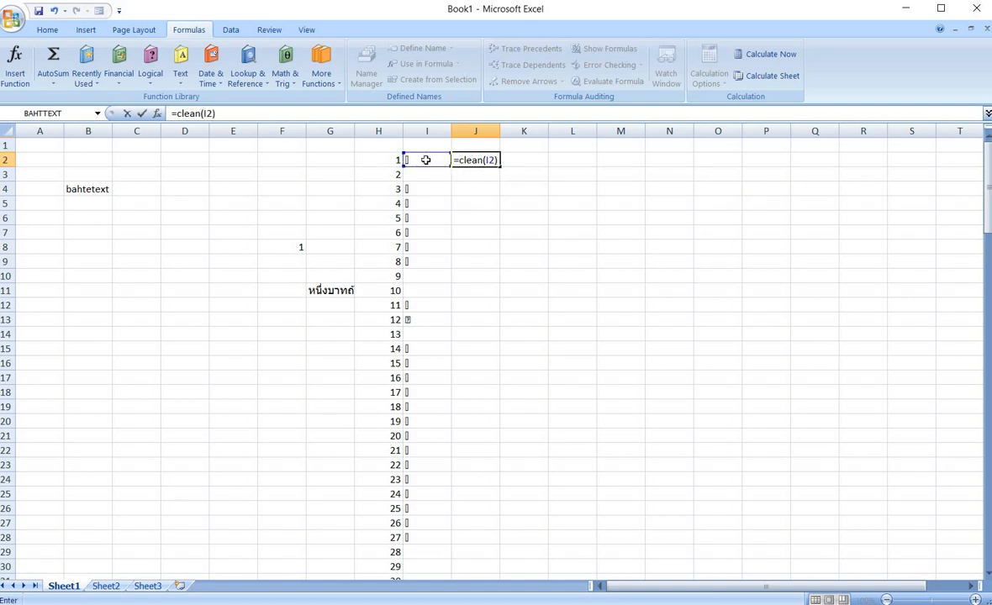
{"action": "key", "text": "Return"}
Copy the CLEAN formula down column J alongside the character list and compare it with column I.
{"action": "left_click", "coordinate": [480, 160]}
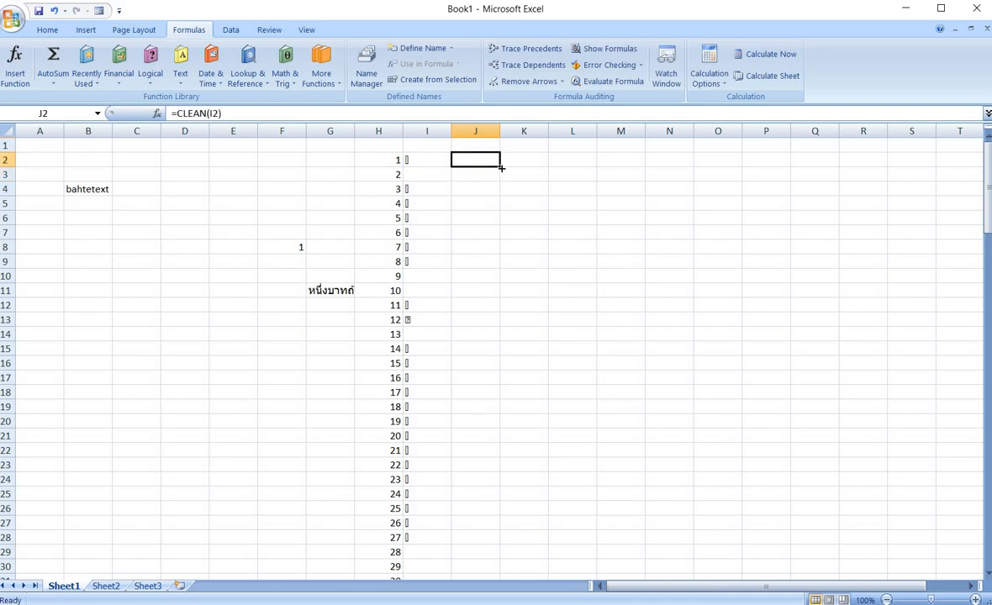
{"action": "left_click_drag", "start_coordinate": [501, 166], "coordinate": [443, 567]}
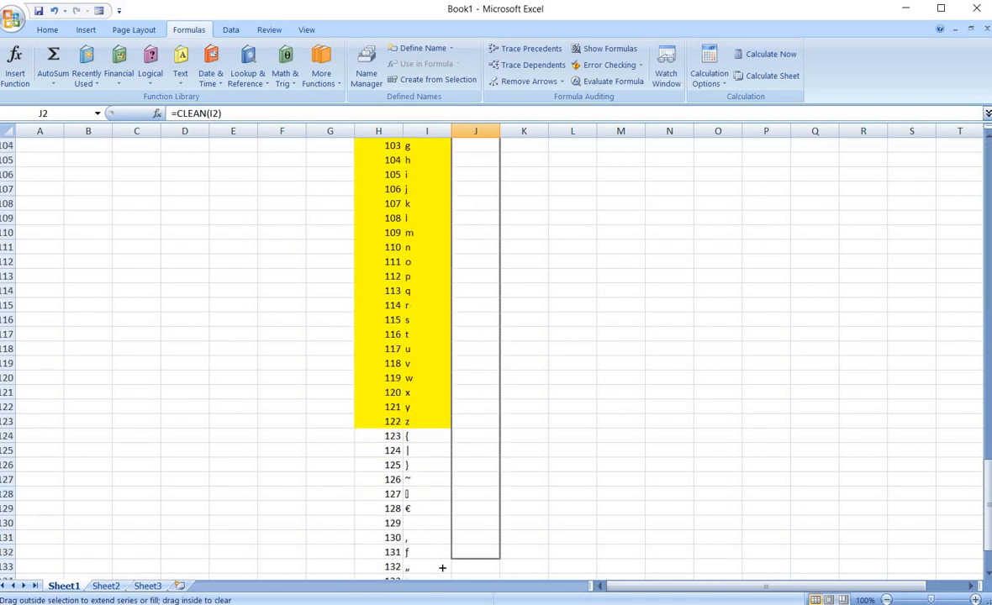
{"action": "scroll", "coordinate": [513, 407], "scroll_direction": "up", "scroll_amount": 13}
{"action": "scroll", "coordinate": [515, 408], "scroll_direction": "up", "scroll_amount": 19}
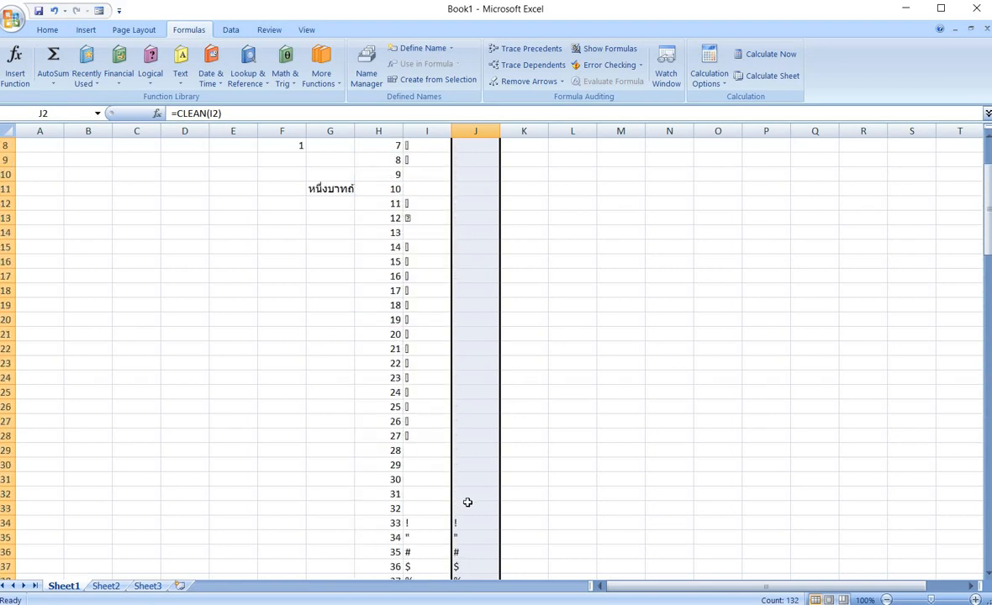
{"action": "left_click_drag", "start_coordinate": [467, 508], "coordinate": [418, 161]}
{"action": "scroll", "coordinate": [418, 164], "scroll_direction": "down", "scroll_amount": 6}
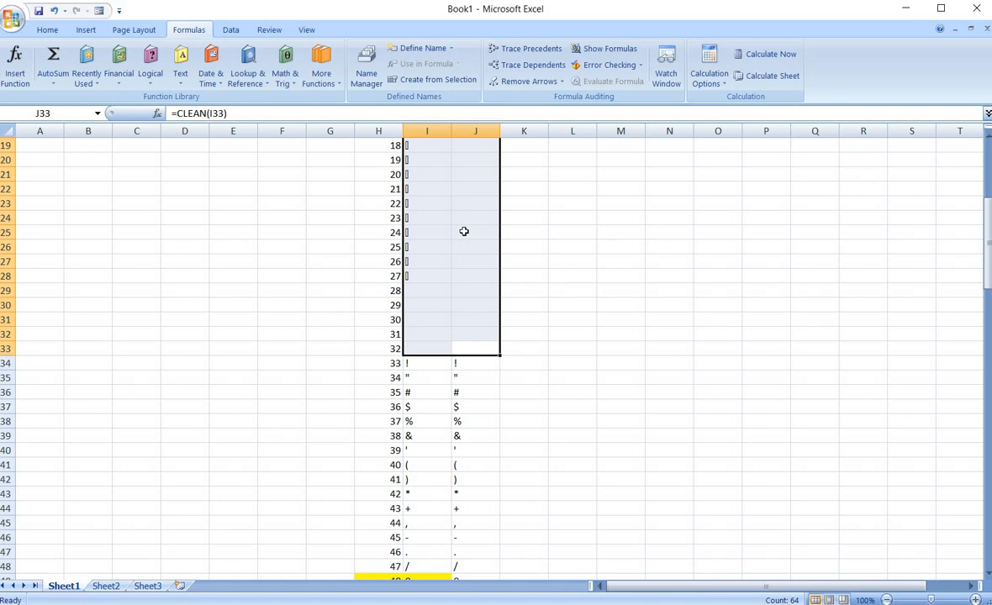
{"action": "scroll", "coordinate": [464, 231], "scroll_direction": "up", "scroll_amount": 6}
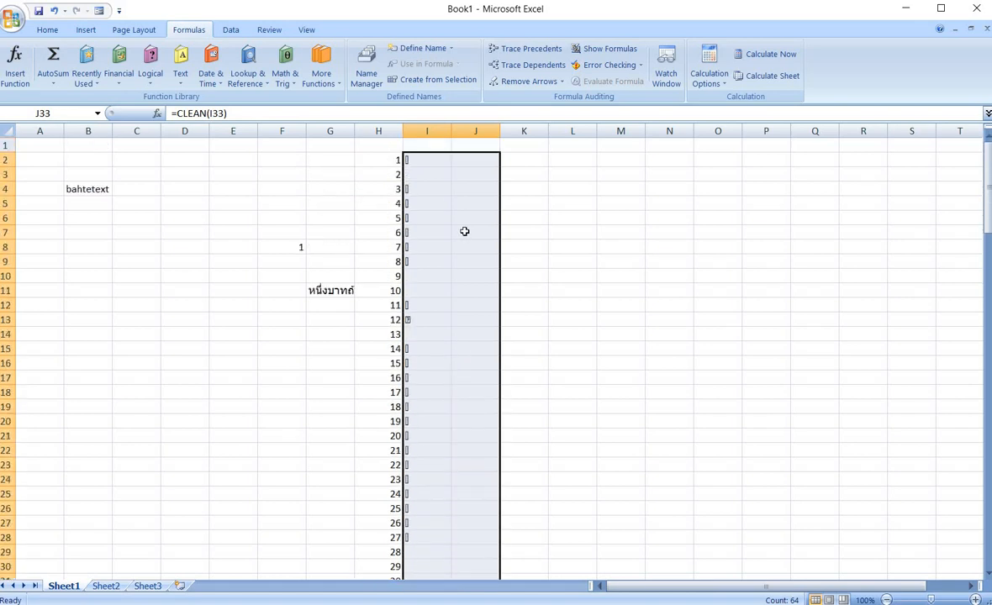
{"action": "scroll", "coordinate": [462, 225], "scroll_direction": "down", "scroll_amount": 4}
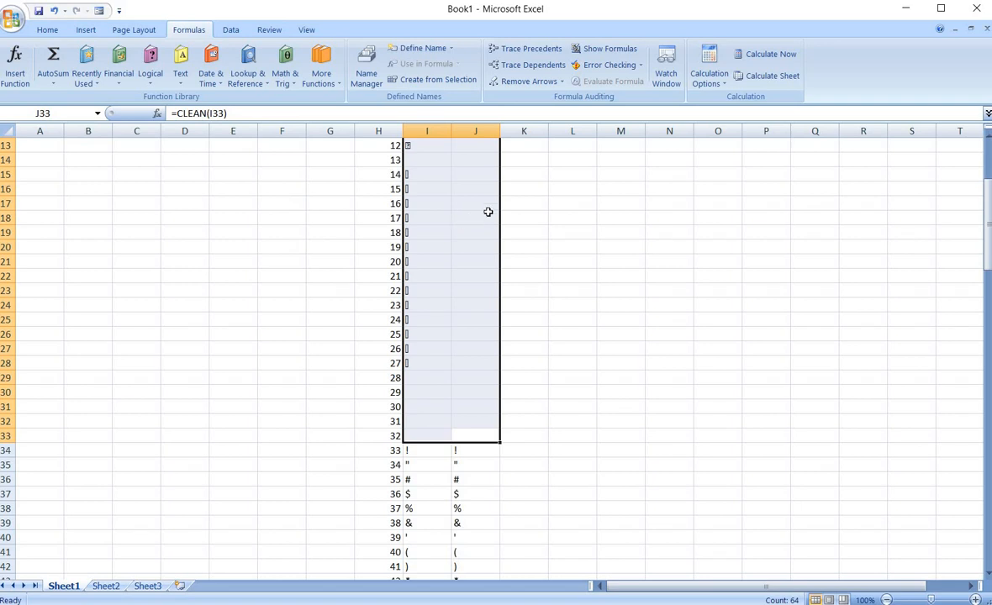
{"action": "scroll", "coordinate": [504, 215], "scroll_direction": "up", "scroll_amount": 4}
{"action": "left_click", "coordinate": [536, 171]}
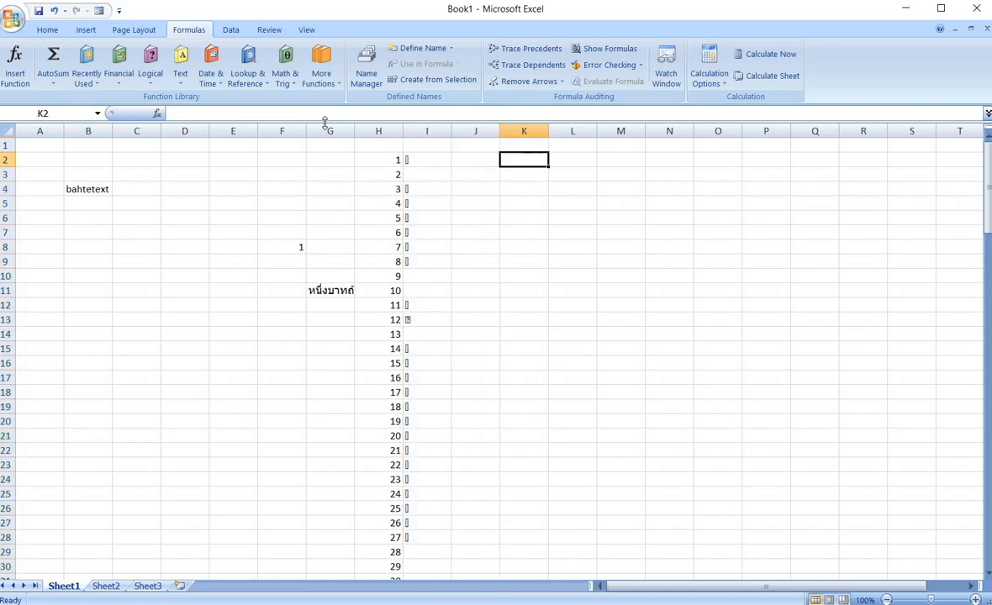
Enter the word COMPUTER in cell K4.
{"action": "left_click", "coordinate": [181, 74]}
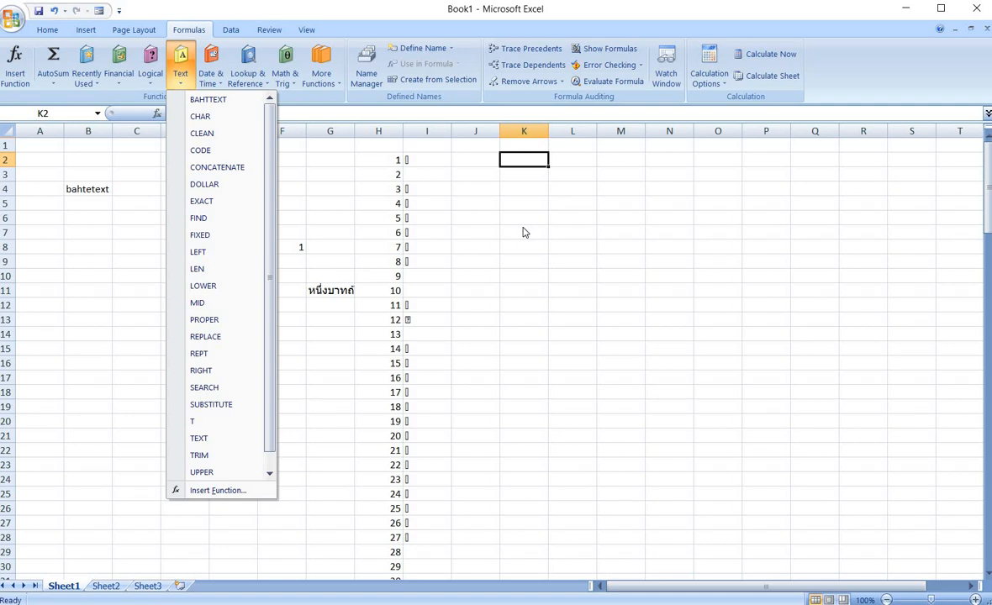
{"action": "left_click", "coordinate": [536, 193]}
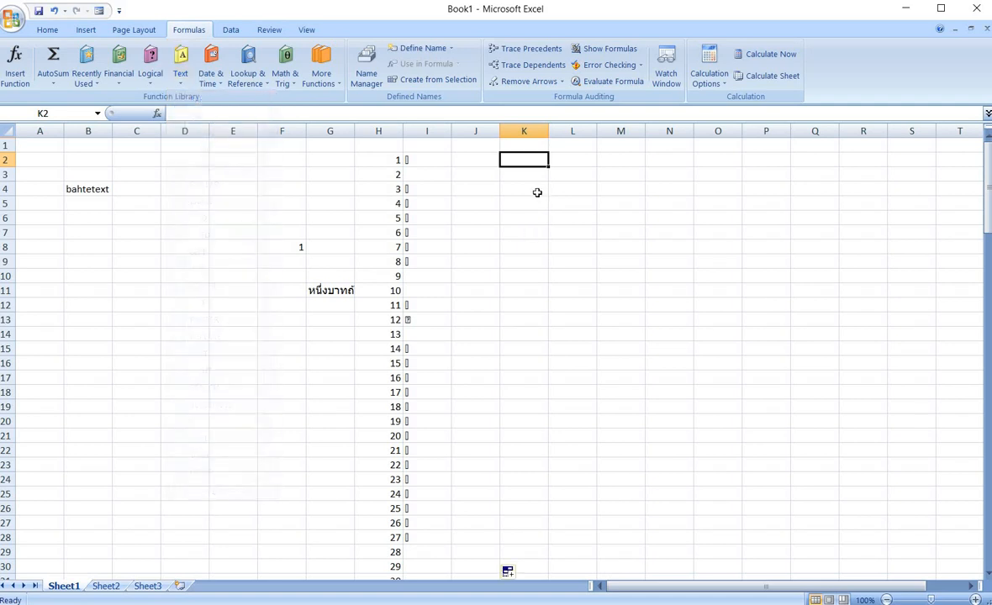
{"action": "left_click", "coordinate": [536, 192]}
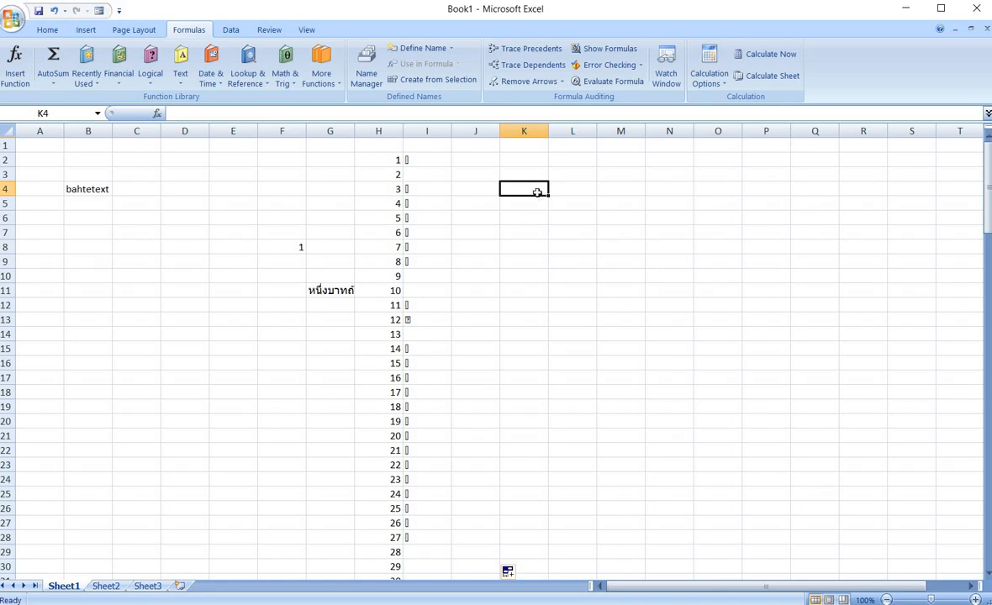
{"action": "type", "text": "COMPU"}
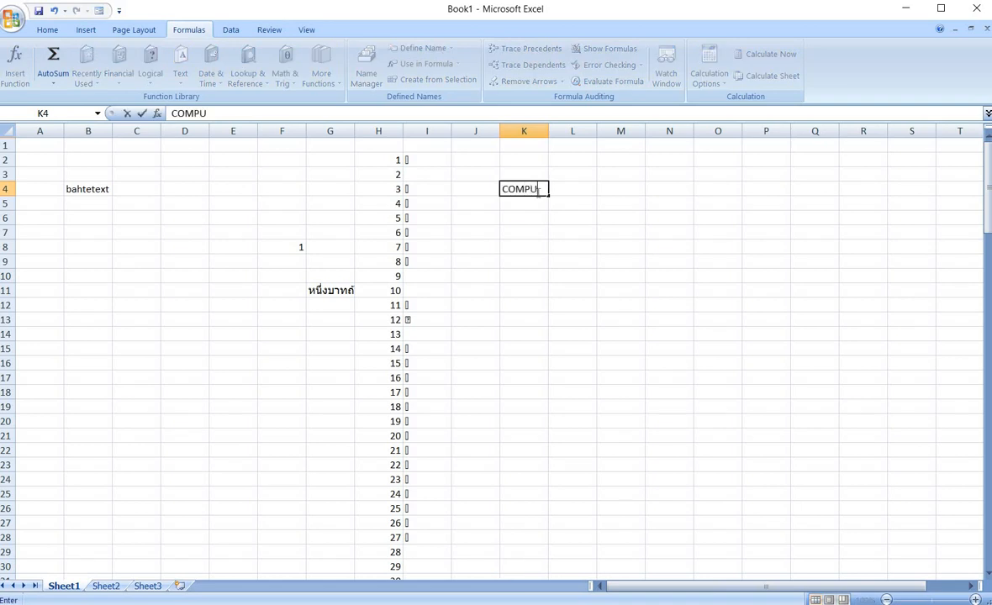
{"action": "type", "text": "TER"}
{"action": "left_click", "coordinate": [519, 233]}
In cell L7 enter the formula =CODE(K4) to get the code of the word's first character.
{"action": "scroll", "coordinate": [519, 235], "scroll_direction": "down", "scroll_amount": 8}
{"action": "scroll", "coordinate": [519, 235], "scroll_direction": "down", "scroll_amount": 10}
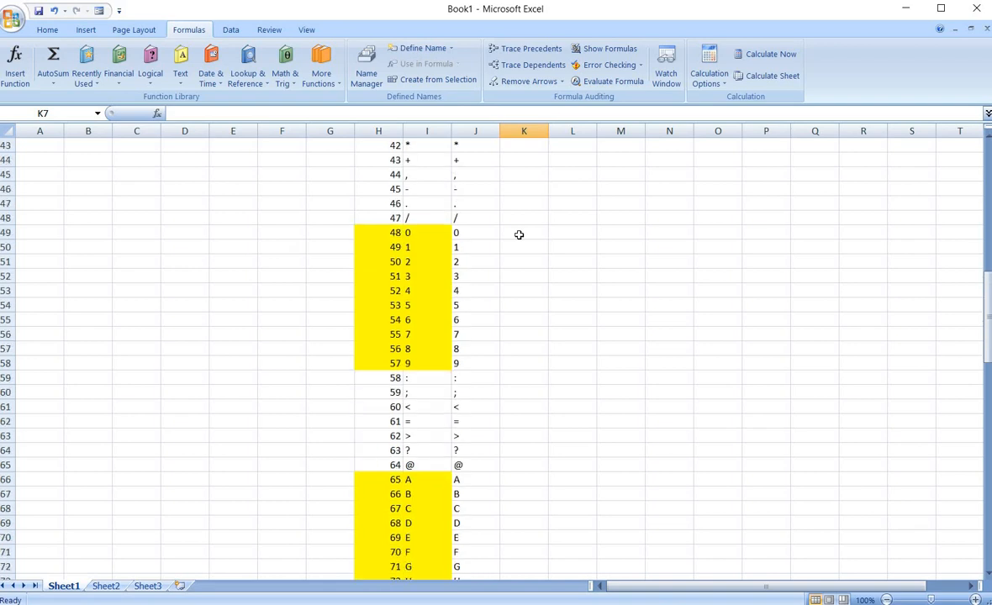
{"action": "left_click_drag", "start_coordinate": [388, 334], "coordinate": [462, 338]}
{"action": "scroll", "coordinate": [601, 289], "scroll_direction": "up", "scroll_amount": 18}
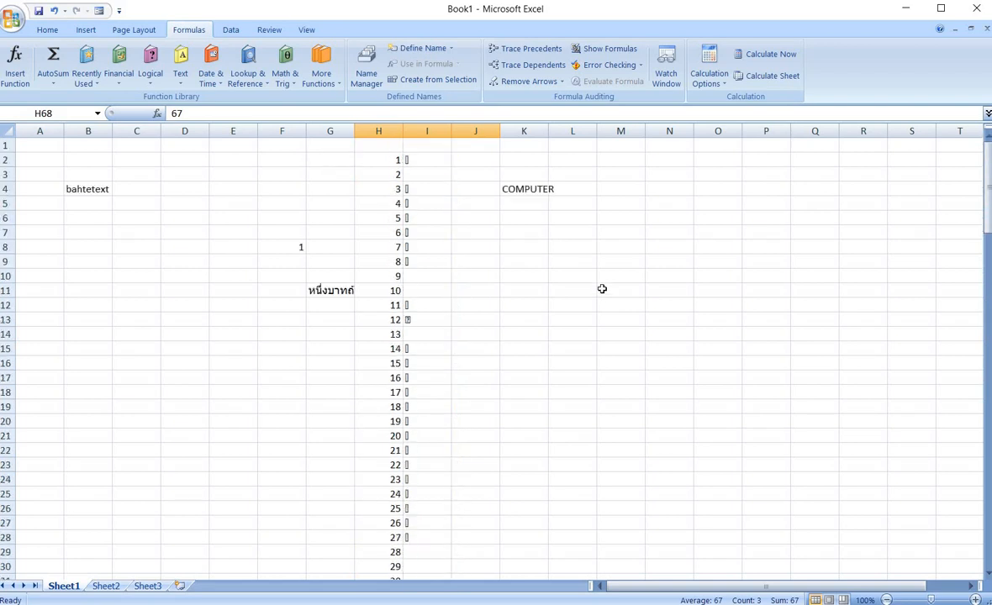
{"action": "left_click", "coordinate": [574, 237]}
{"action": "type", "text": "=CODE"}
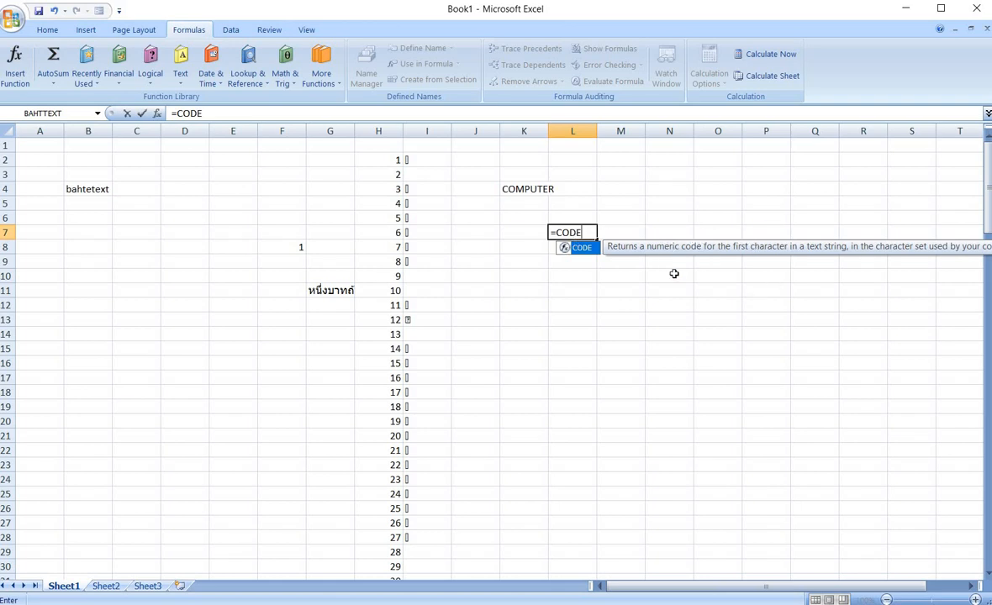
{"action": "type", "text": "("}
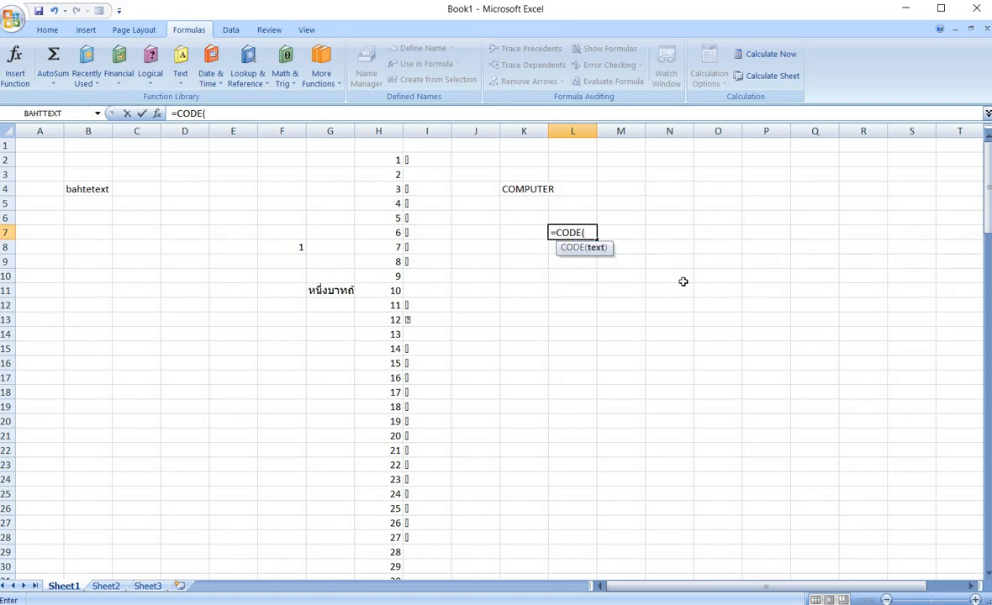
{"action": "left_click", "coordinate": [531, 190]}
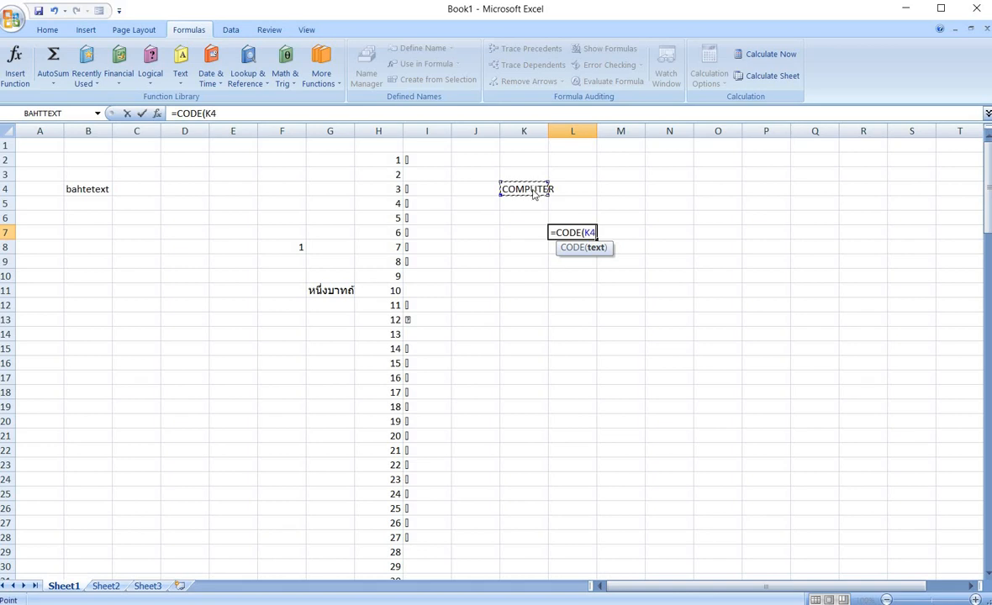
{"action": "key", "text": "Return"}
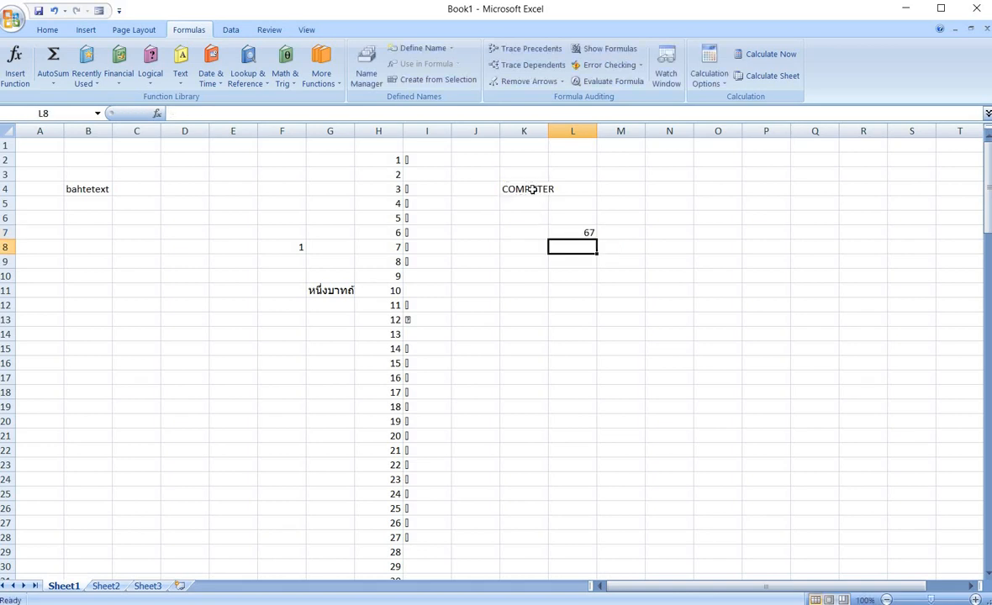
Delete the CODE formula in L7.
{"action": "left_click", "coordinate": [570, 231]}
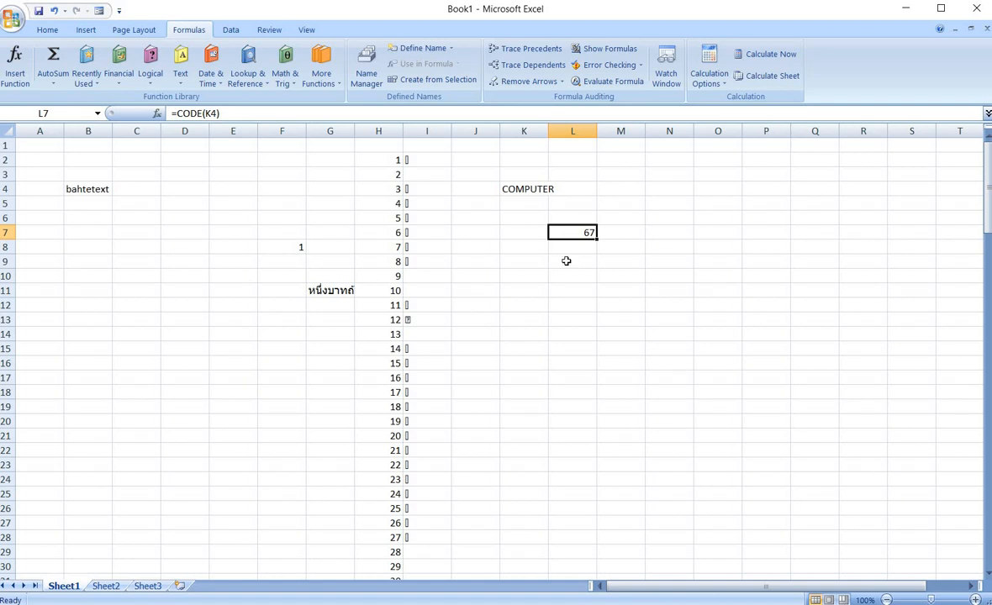
{"action": "key", "text": "Delete"}
{"action": "left_click", "coordinate": [567, 261]}
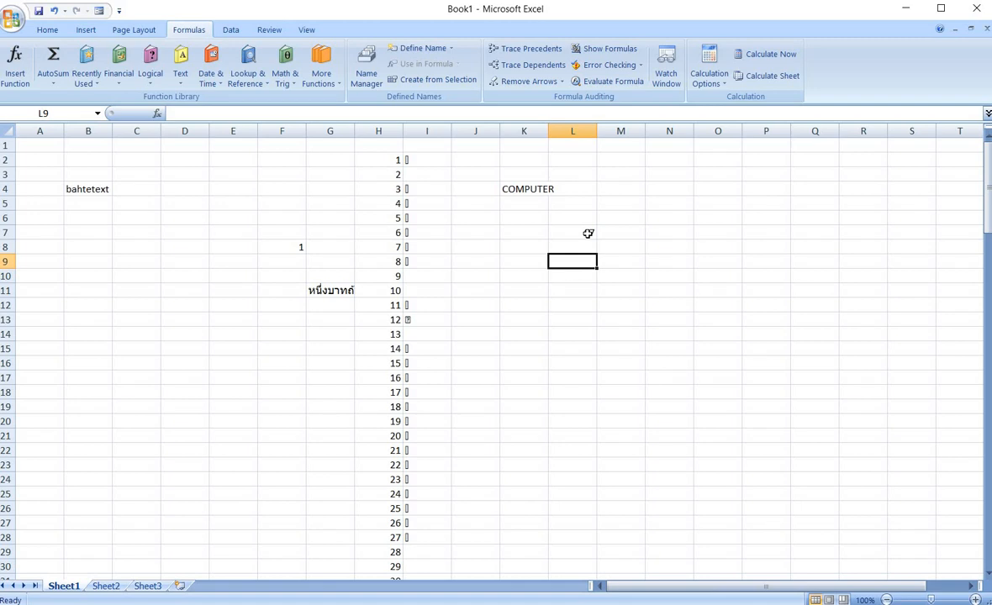
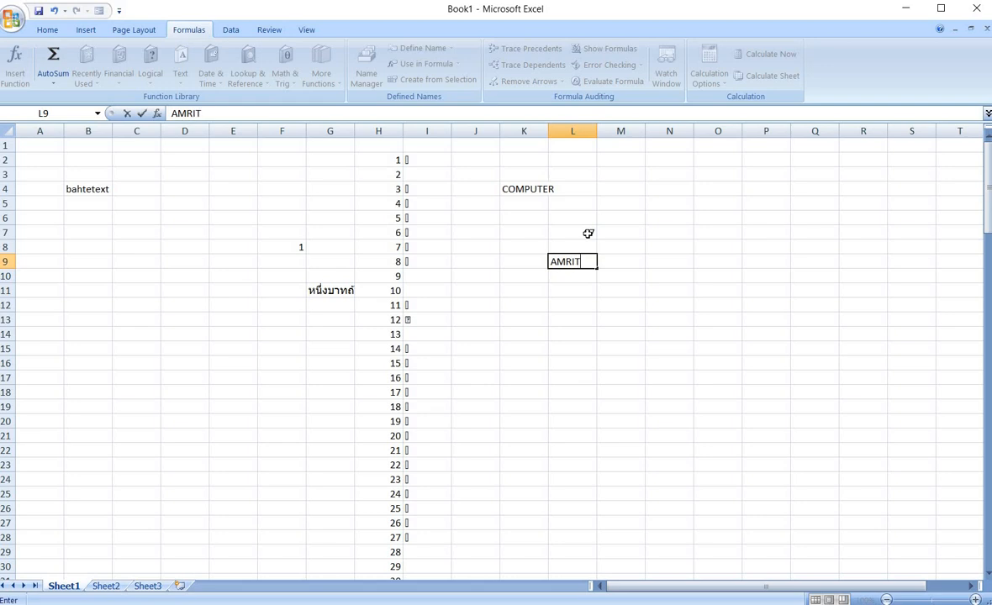
Enter a person's first name in L9 and surname in M9.
{"action": "key", "text": "Tab"}
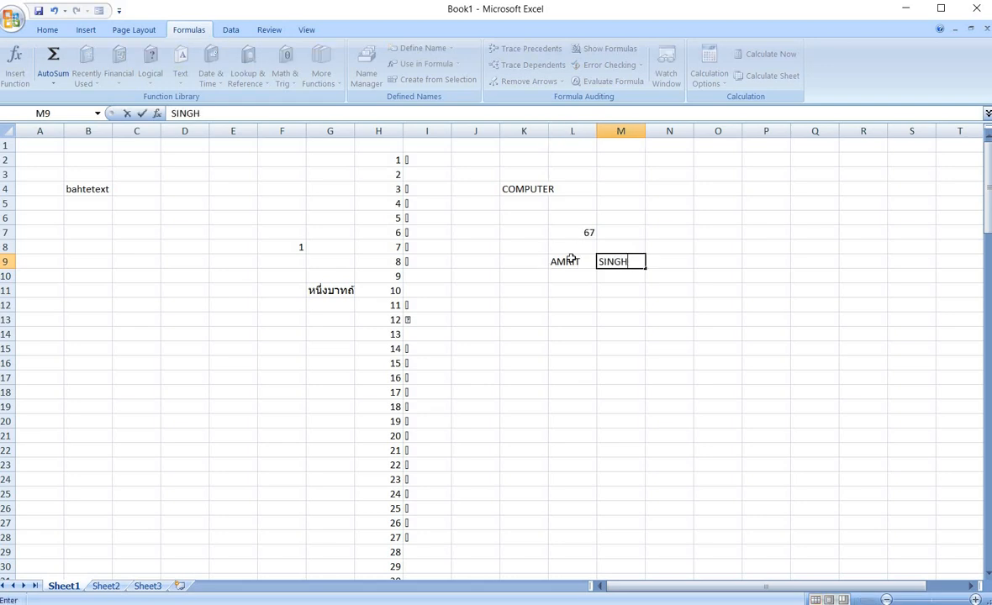
In L11 enter =CONCATENATE(L9,M9) to join the first name and surname, and widen column L to fit.
{"action": "left_click", "coordinate": [559, 262]}
{"action": "left_click", "coordinate": [634, 261]}
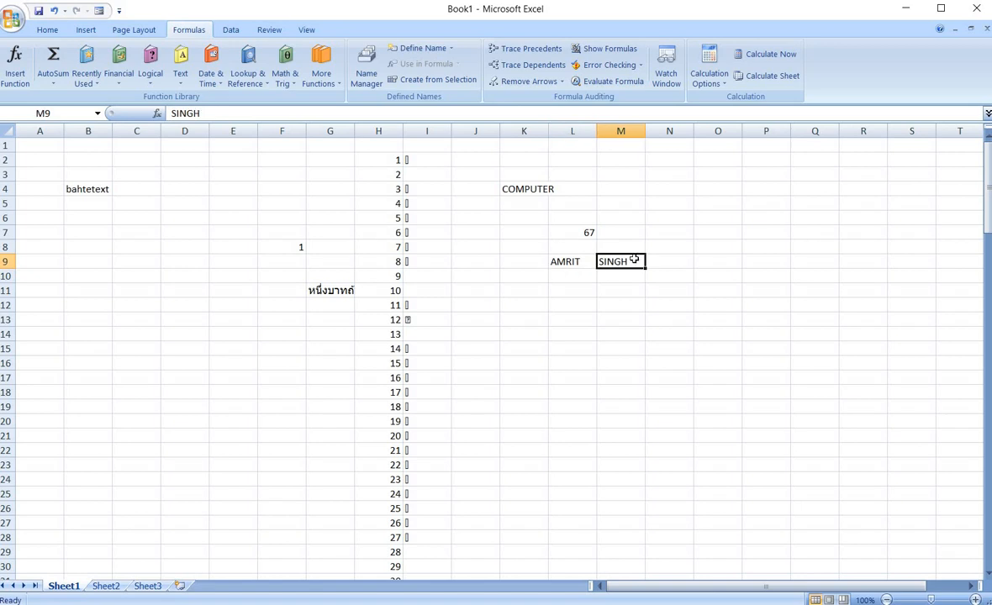
{"action": "left_click", "coordinate": [573, 292]}
{"action": "type", "text": "=CONCATE"}
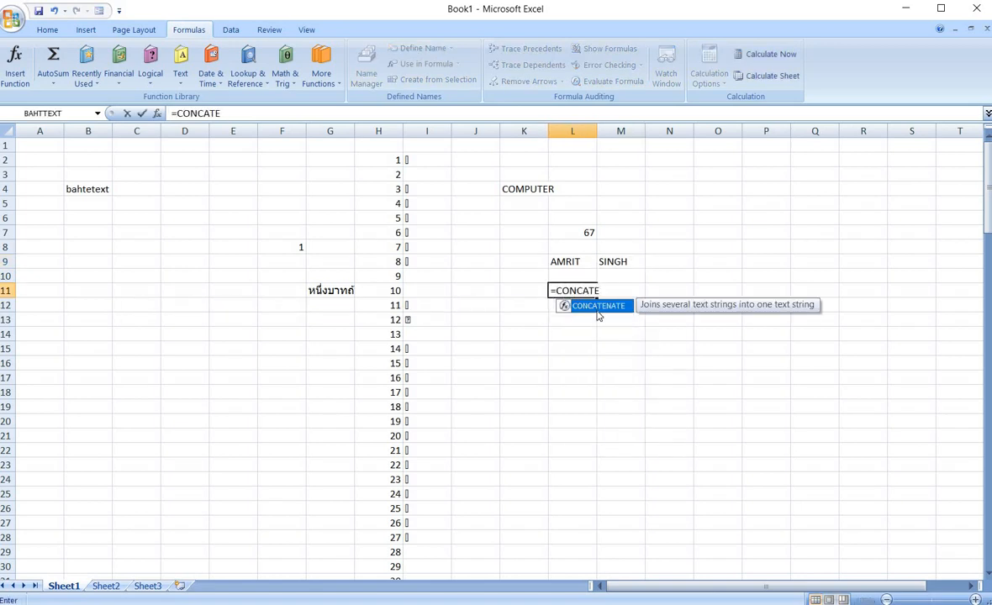
{"action": "key", "text": "Tab"}
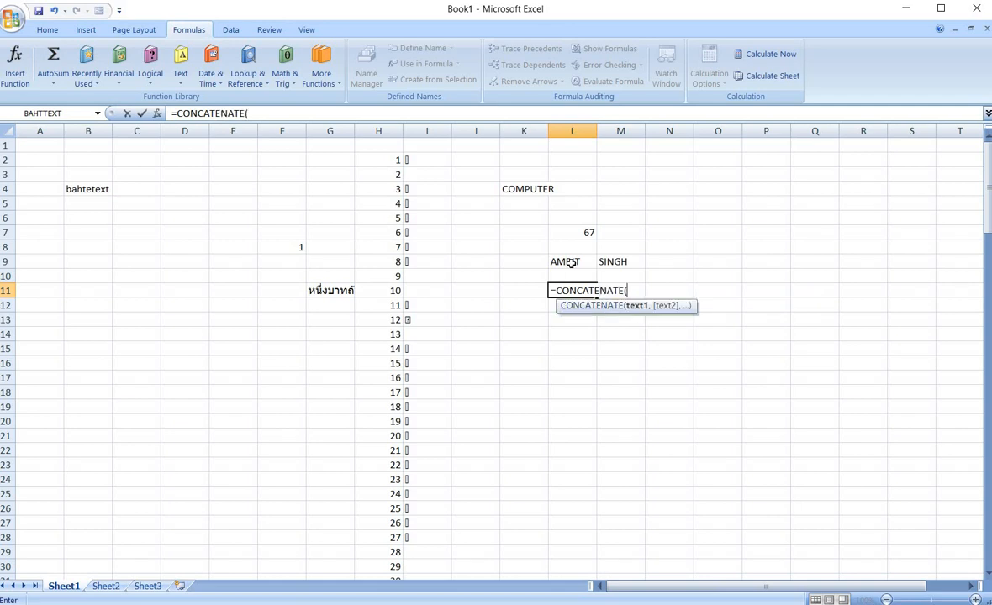
{"action": "left_click", "coordinate": [571, 263]}
{"action": "type", "text": ","}
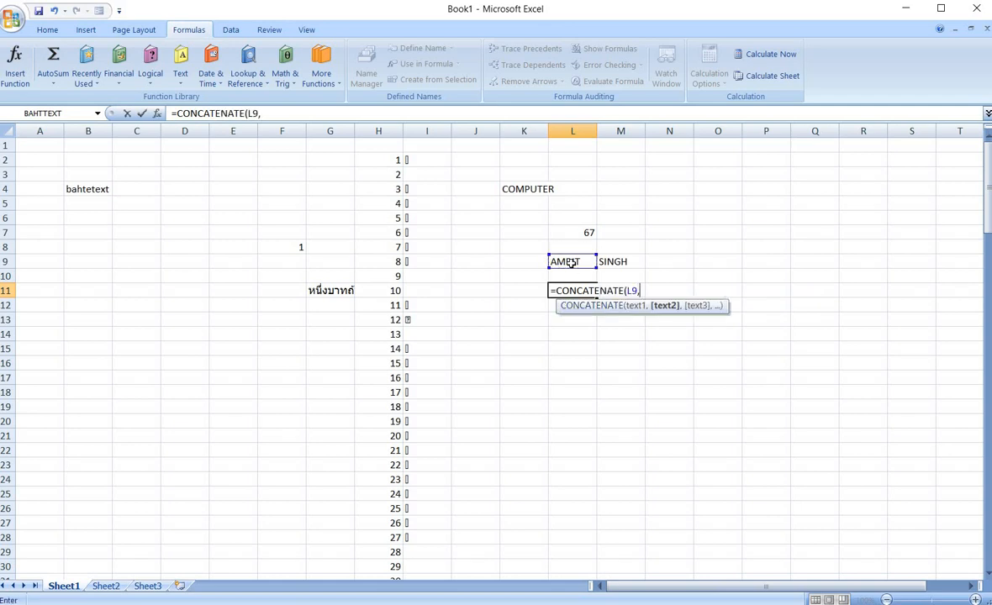
{"action": "left_click", "coordinate": [620, 261]}
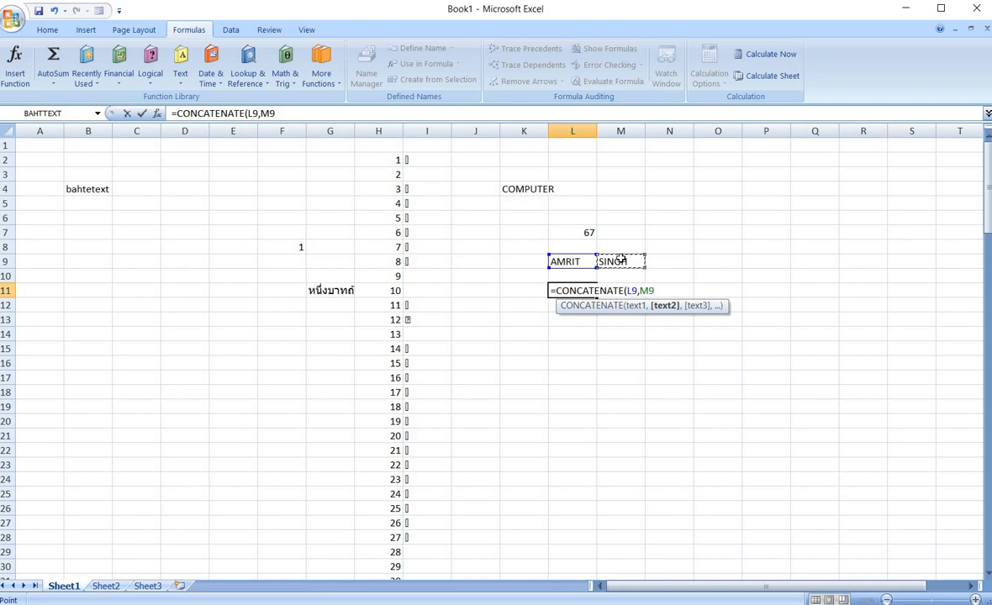
{"action": "type", "text": ")"}
{"action": "key", "text": "Return"}
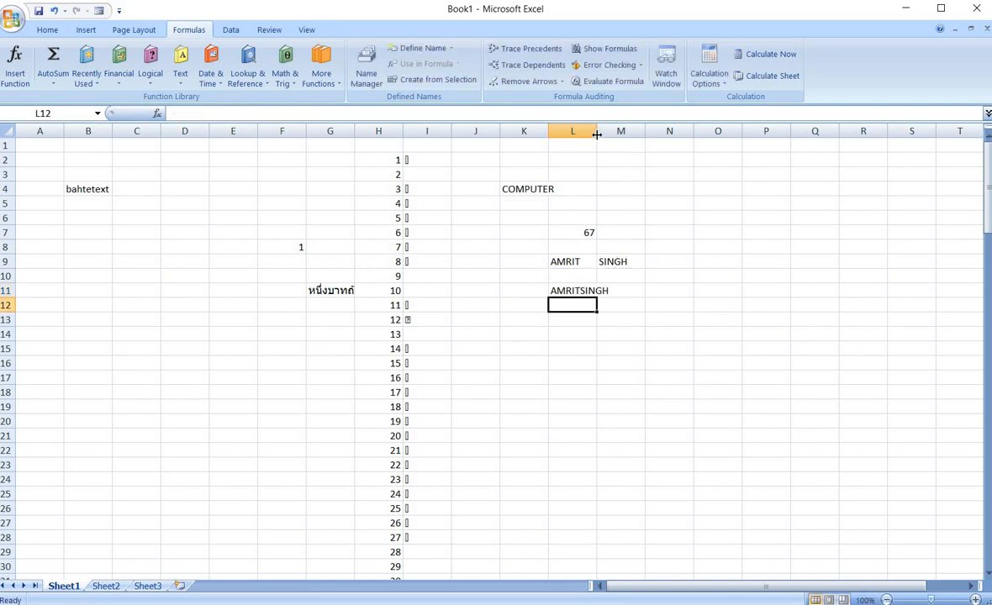
{"action": "left_click_drag", "start_coordinate": [608, 131], "coordinate": [630, 127]}
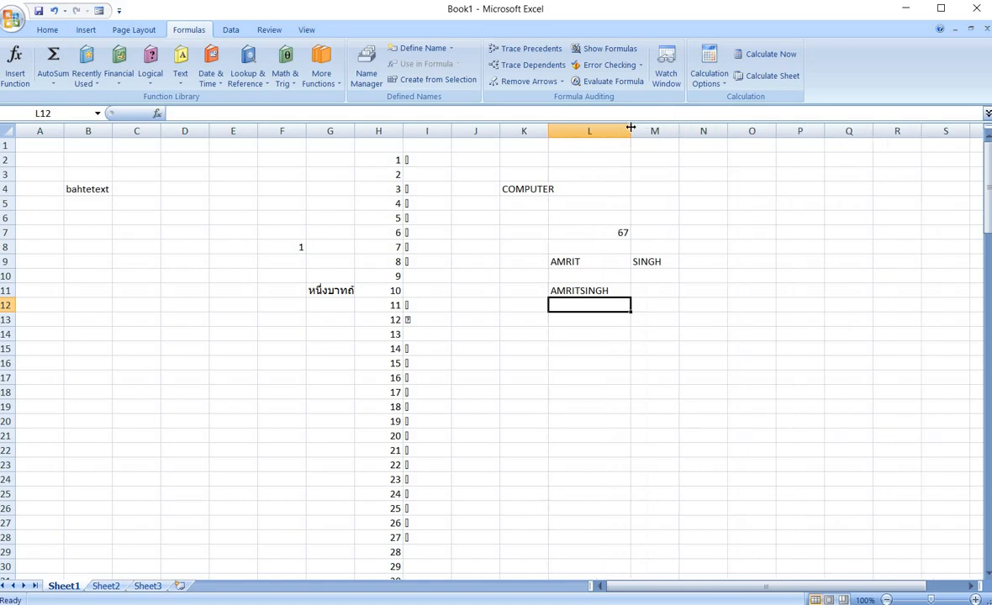
{"action": "left_click", "coordinate": [578, 292]}
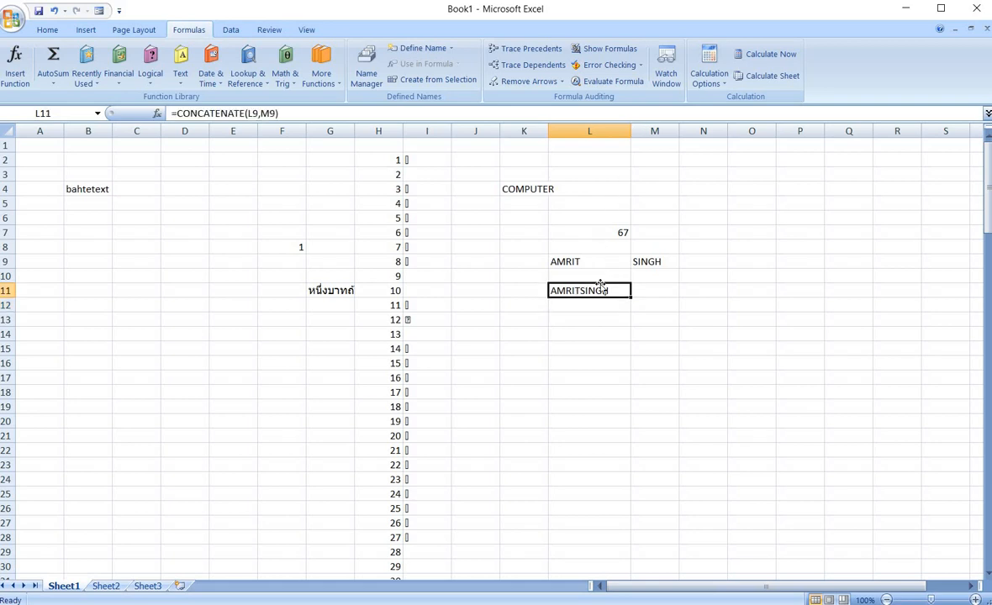
In M13 enter =CONCATENATE(L9," ",M9) to join the names with spaces between them.
{"action": "left_click", "coordinate": [619, 333]}
{"action": "left_click", "coordinate": [651, 320]}
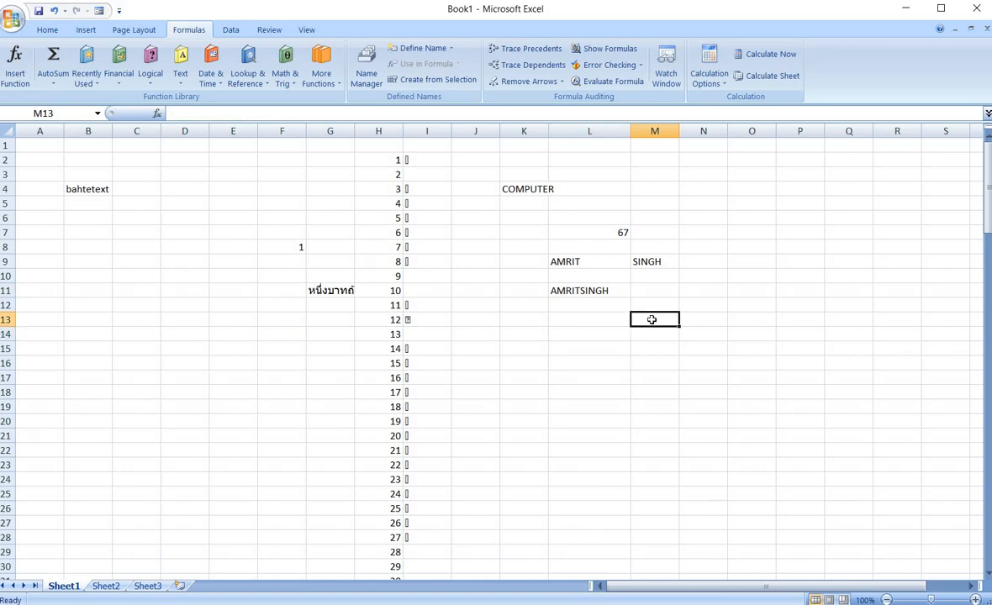
{"action": "type", "text": "=CON"}
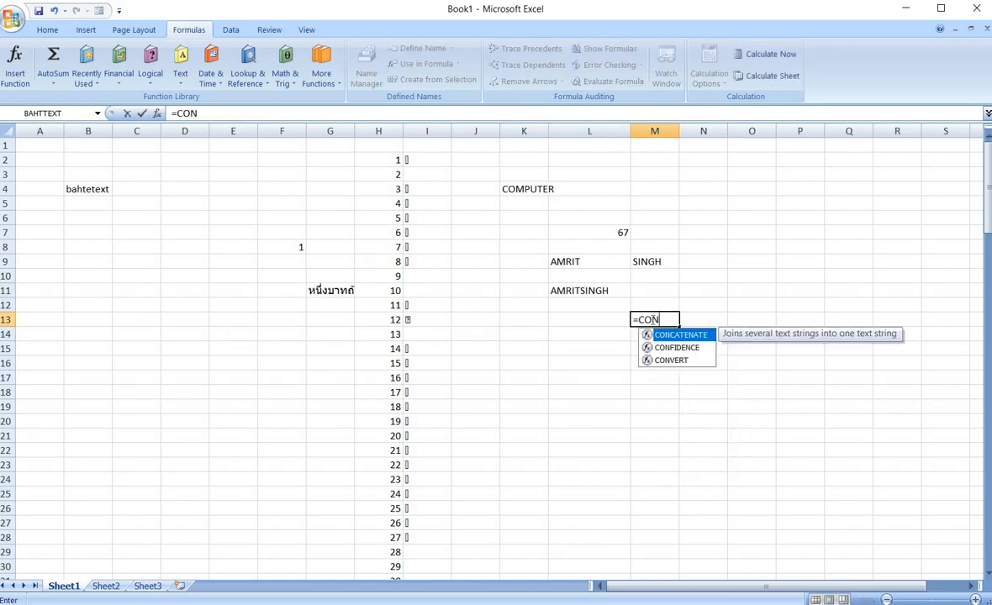
{"action": "type", "text": "CAT"}
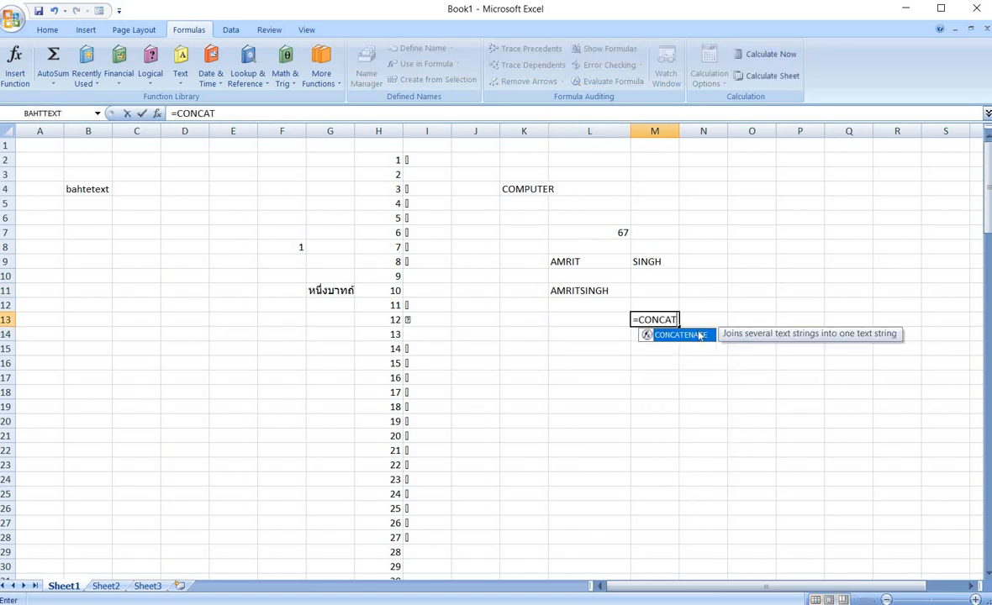
{"action": "double_click", "coordinate": [698, 335]}
{"action": "left_click", "coordinate": [581, 263]}
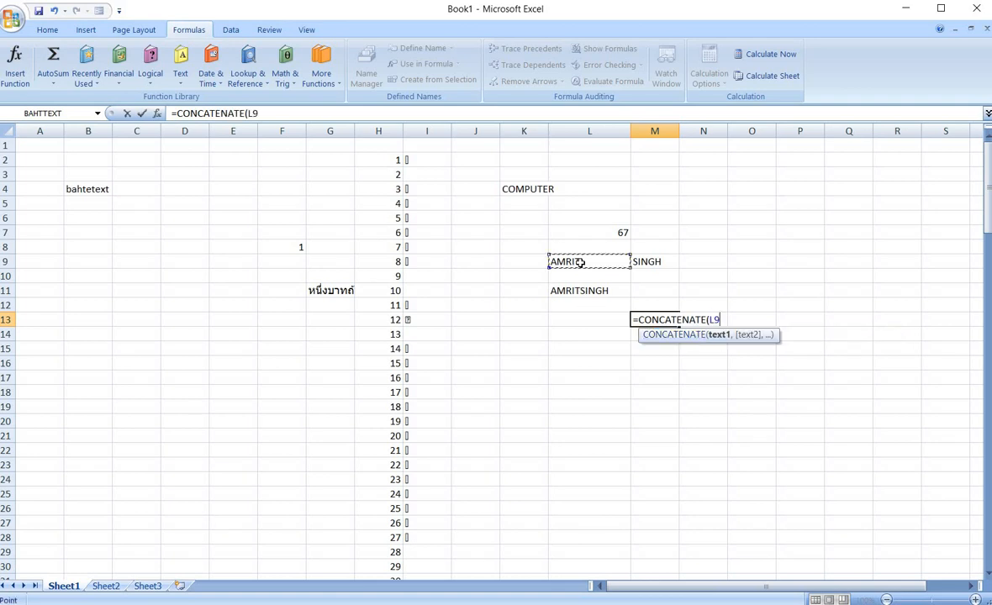
{"action": "type", "text": ","}
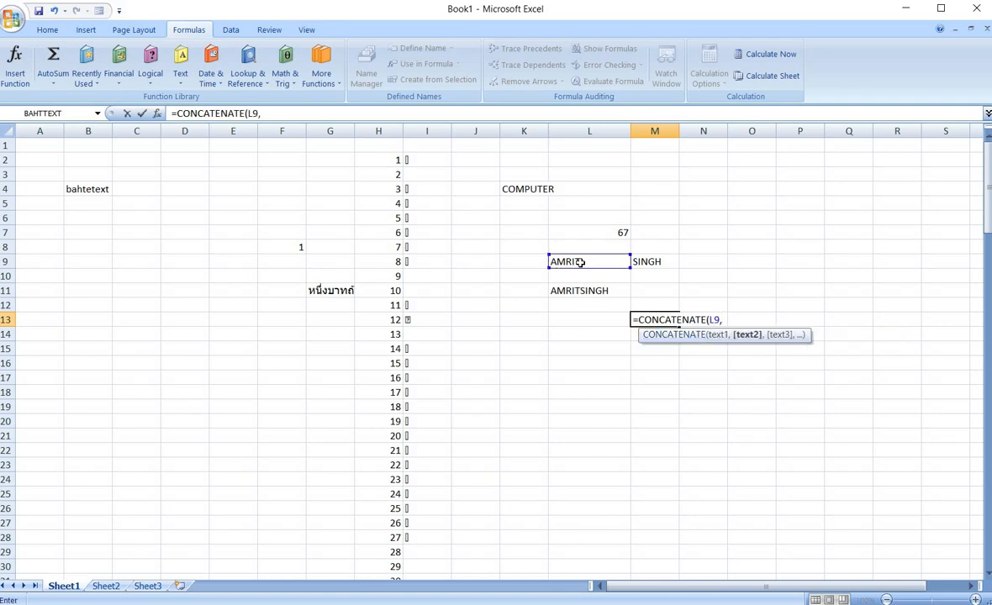
{"action": "type", "text": "\""}
{"action": "type", "text": "\","}
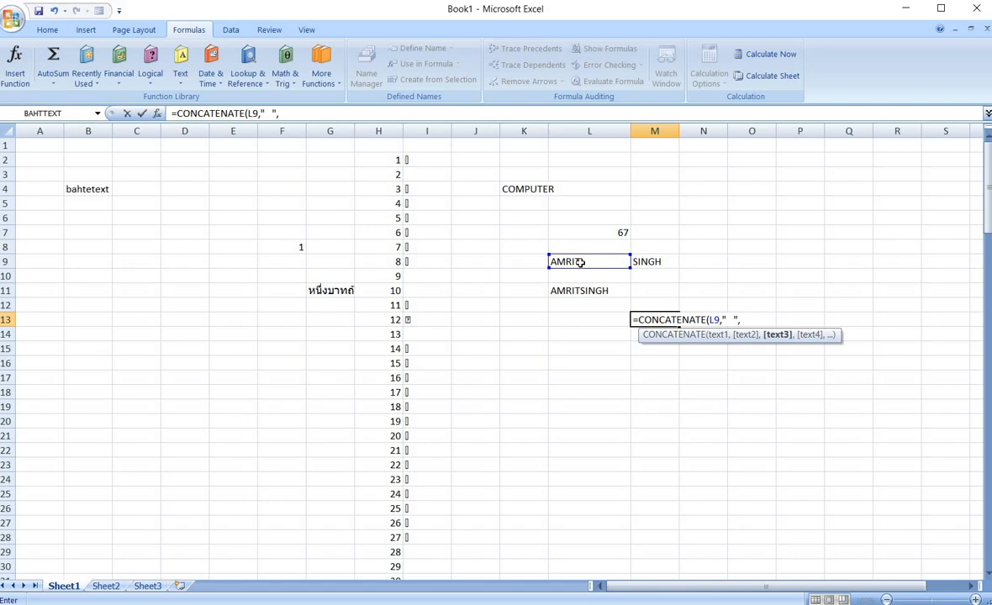
{"action": "left_click", "coordinate": [653, 261]}
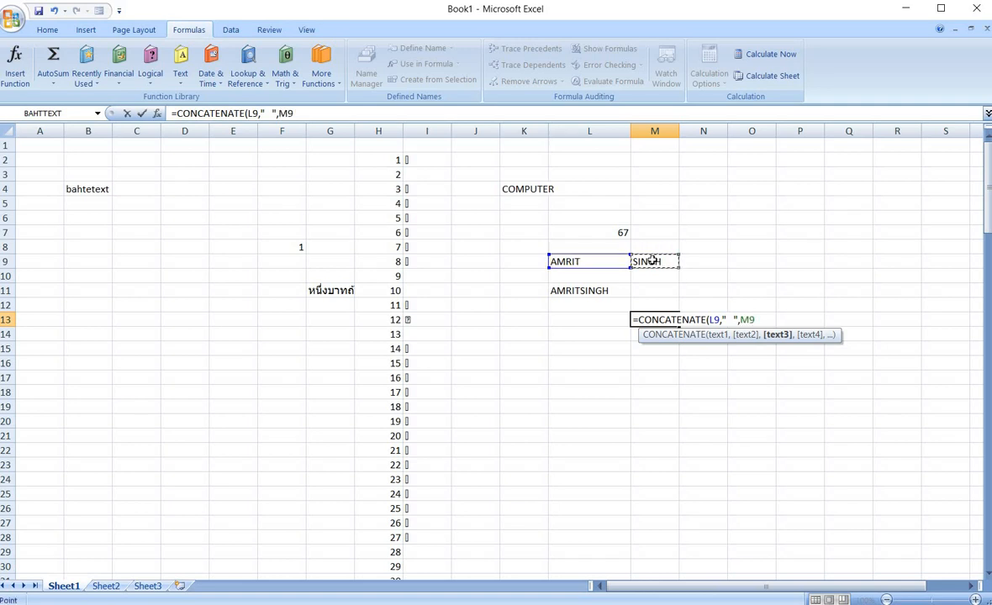
{"action": "type", "text": ")"}
{"action": "key", "text": "Return"}
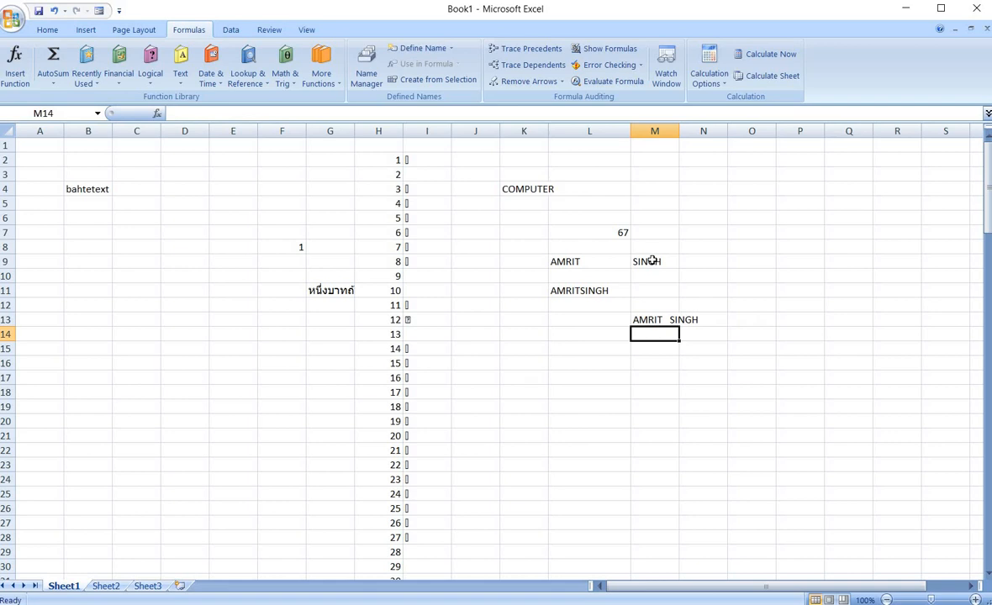
Edit the M13 formula so the separator is a row of underscores, and widen column M to fit.
{"action": "left_click_drag", "start_coordinate": [679, 133], "coordinate": [710, 135]}
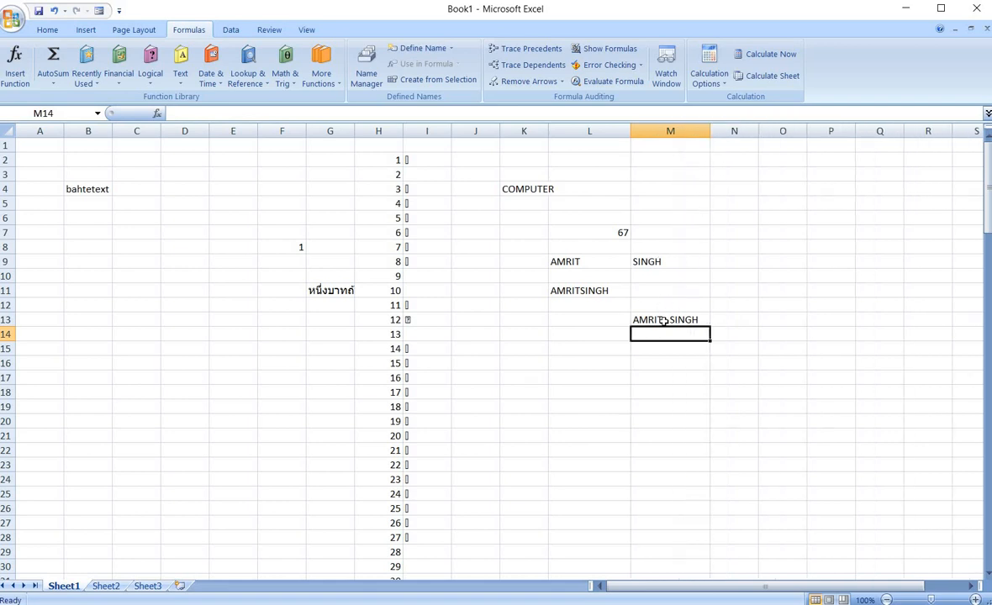
{"action": "left_click", "coordinate": [664, 321]}
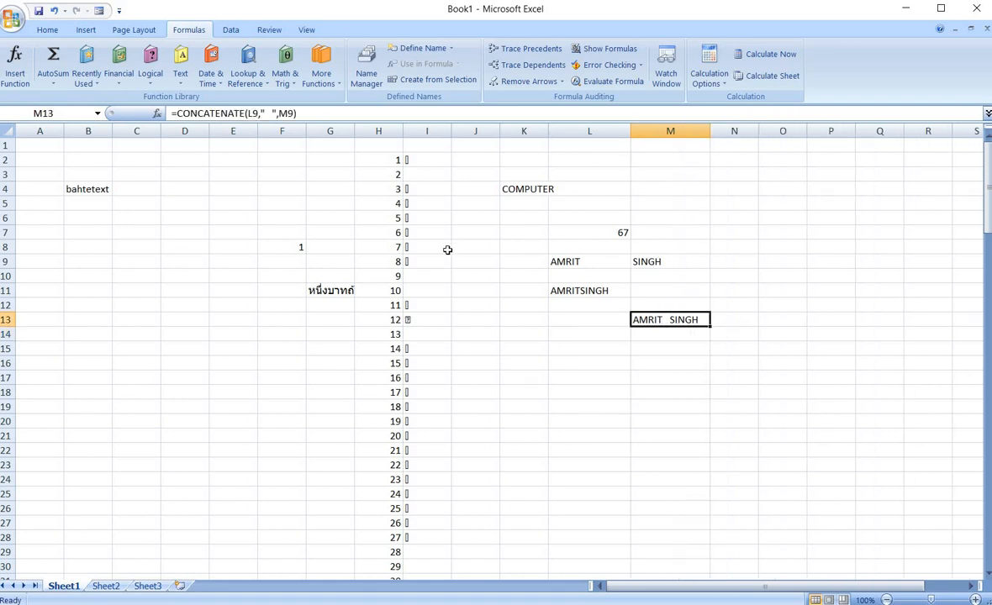
{"action": "left_click", "coordinate": [266, 112]}
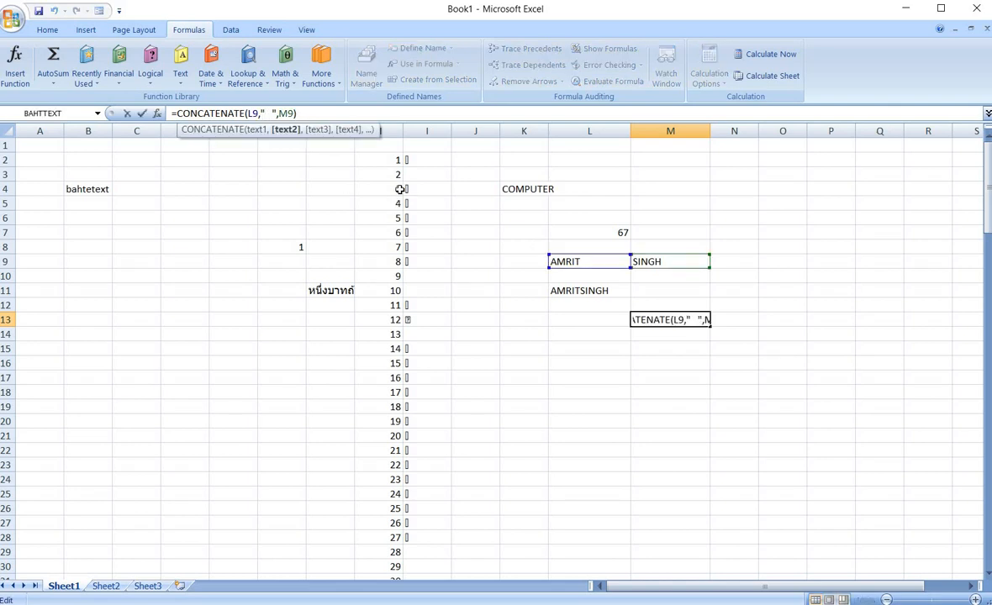
{"action": "type", "text": "________"}
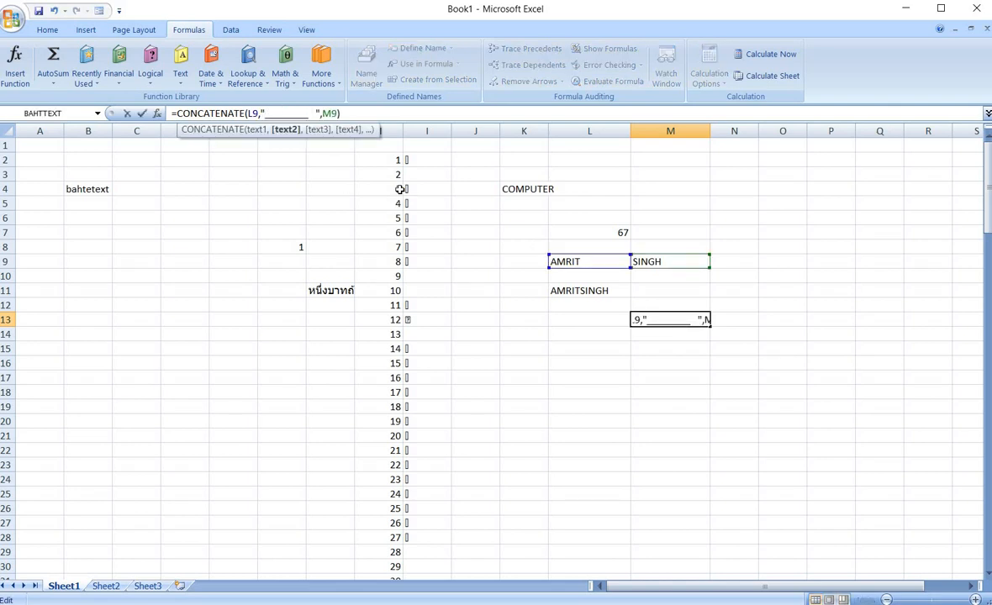
{"action": "key", "text": "Return"}
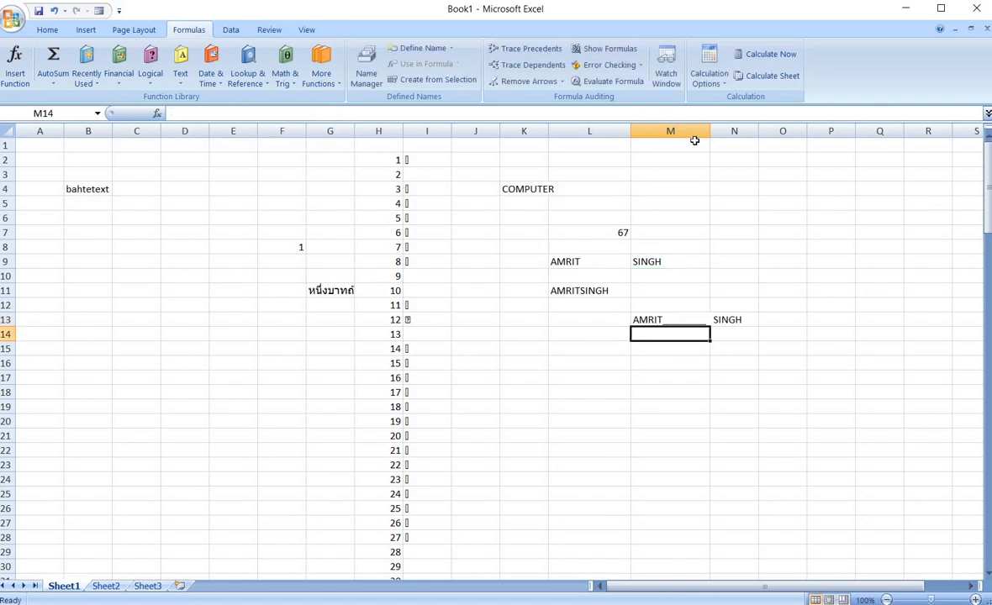
{"action": "left_click_drag", "start_coordinate": [711, 131], "coordinate": [779, 134]}
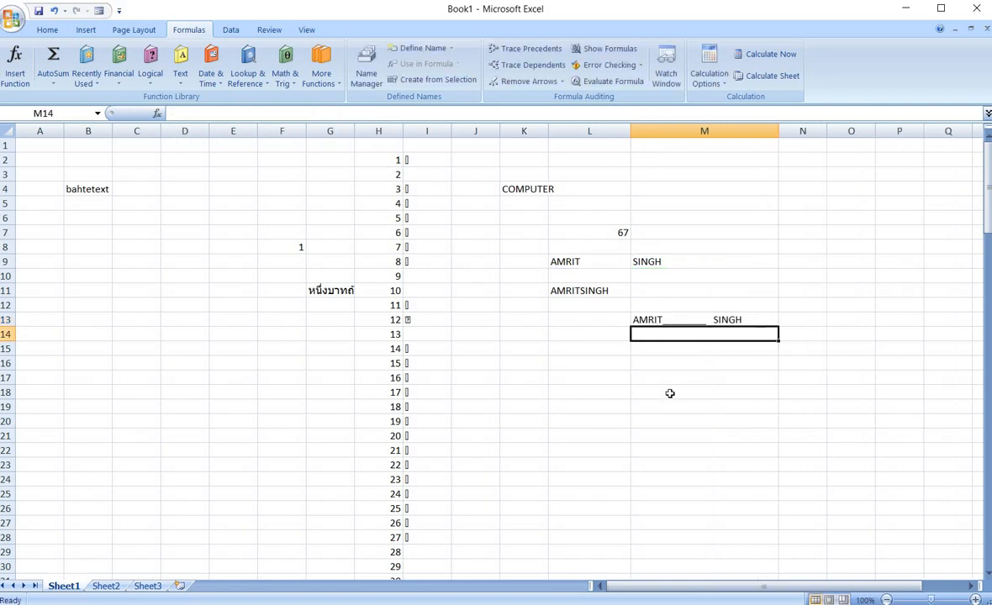
{"action": "left_click", "coordinate": [670, 393]}
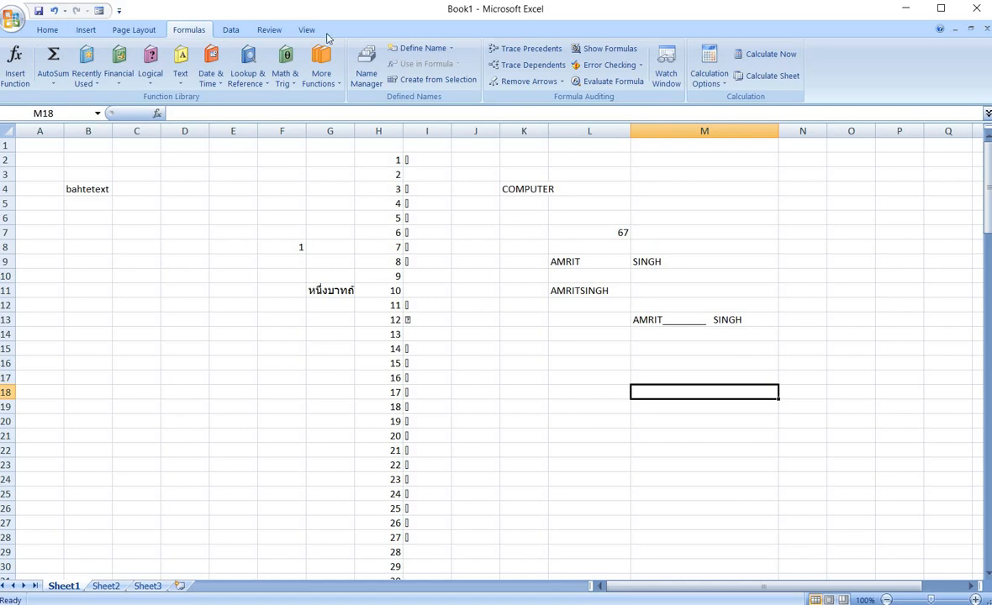
In C13 enter =DOLLAR(H8,3) to show the number as currency with three decimals.
{"action": "left_click", "coordinate": [183, 84]}
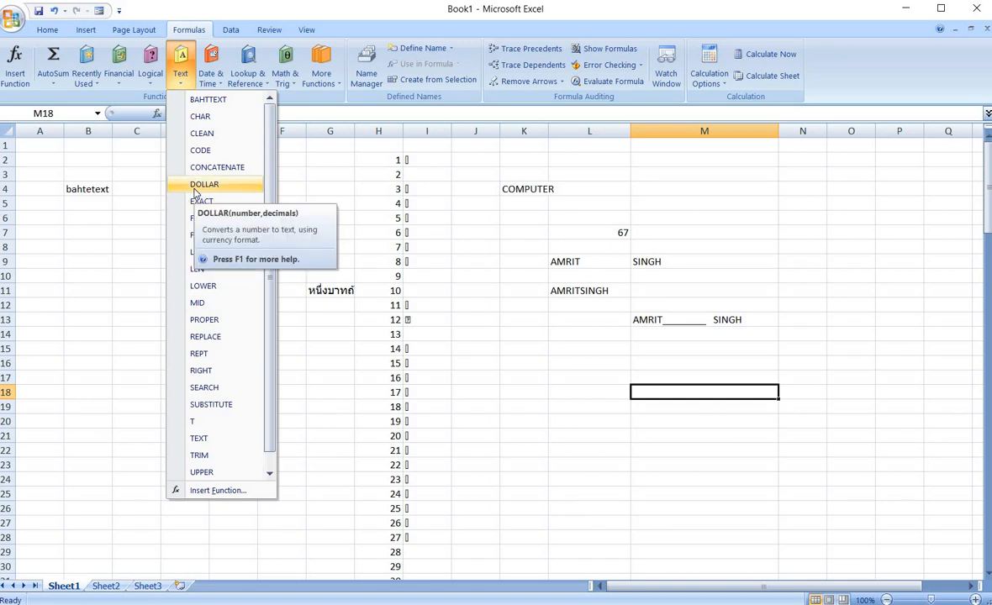
{"action": "left_click", "coordinate": [139, 316]}
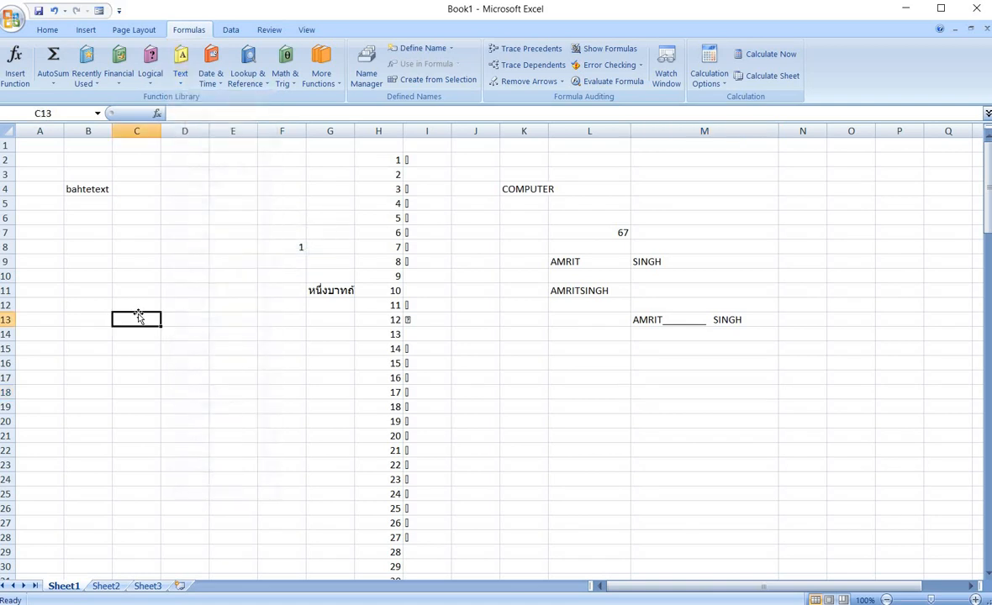
{"action": "type", "text": "=DOL"}
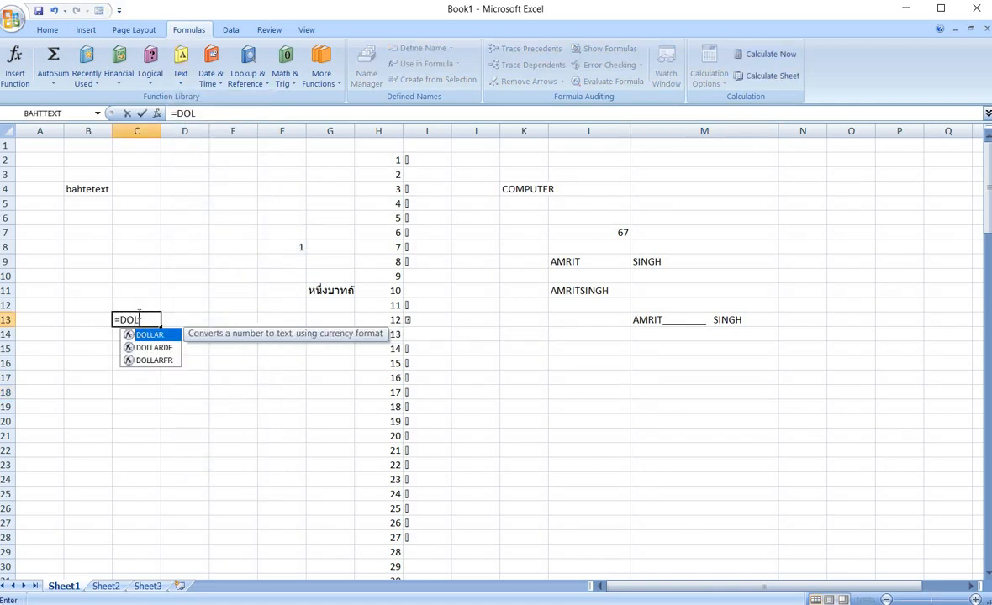
{"action": "type", "text": "LAR("}
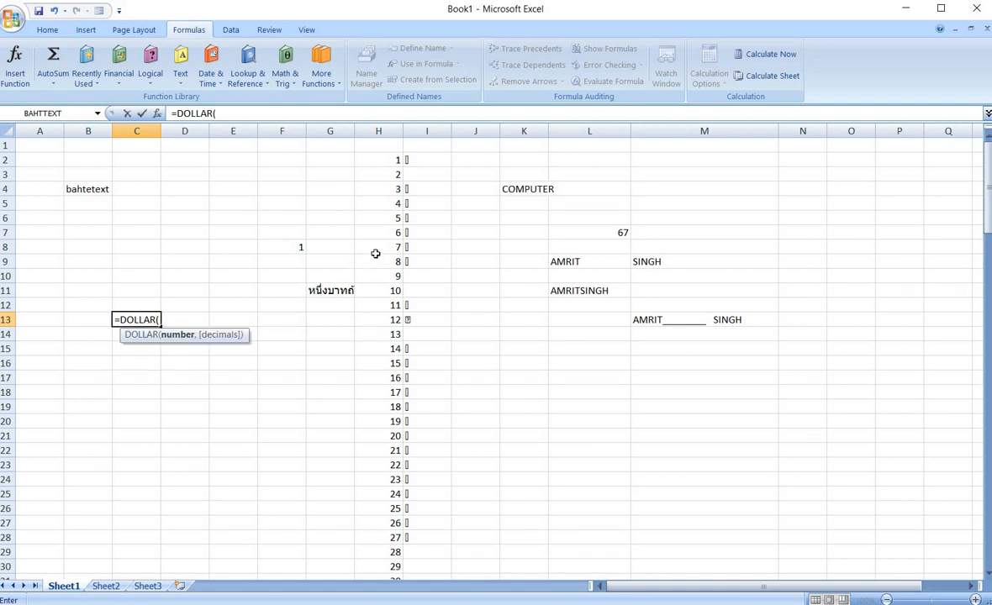
{"action": "left_click", "coordinate": [377, 250]}
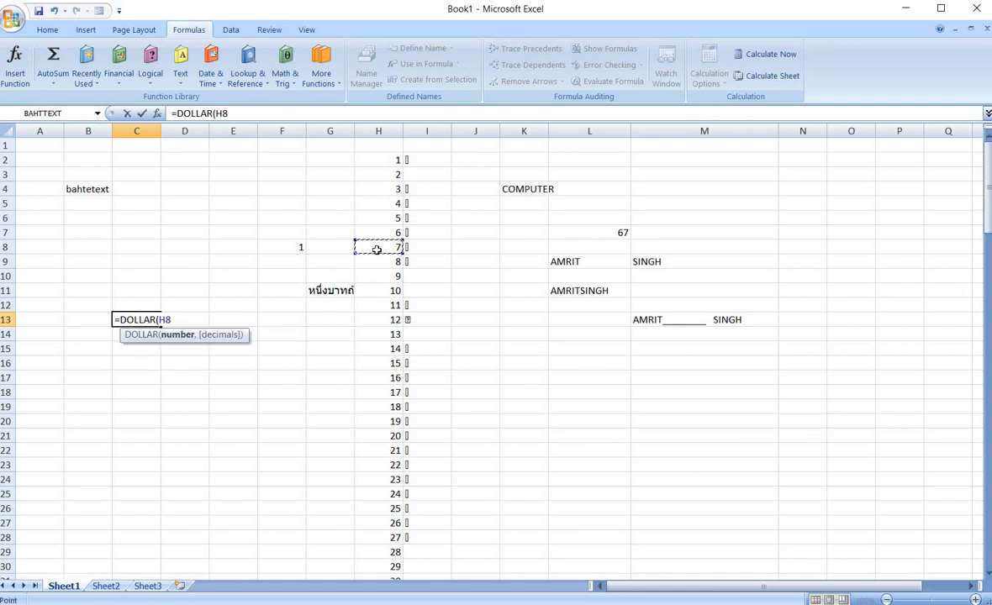
{"action": "type", "text": ","}
{"action": "type", "text": "3"}
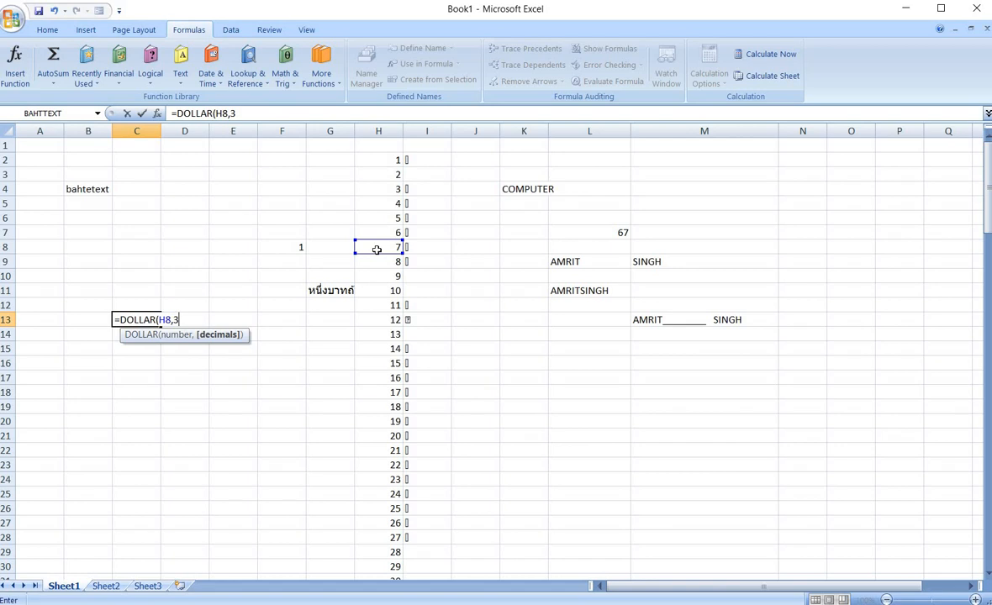
{"action": "type", "text": ")"}
{"action": "key", "text": "Return"}
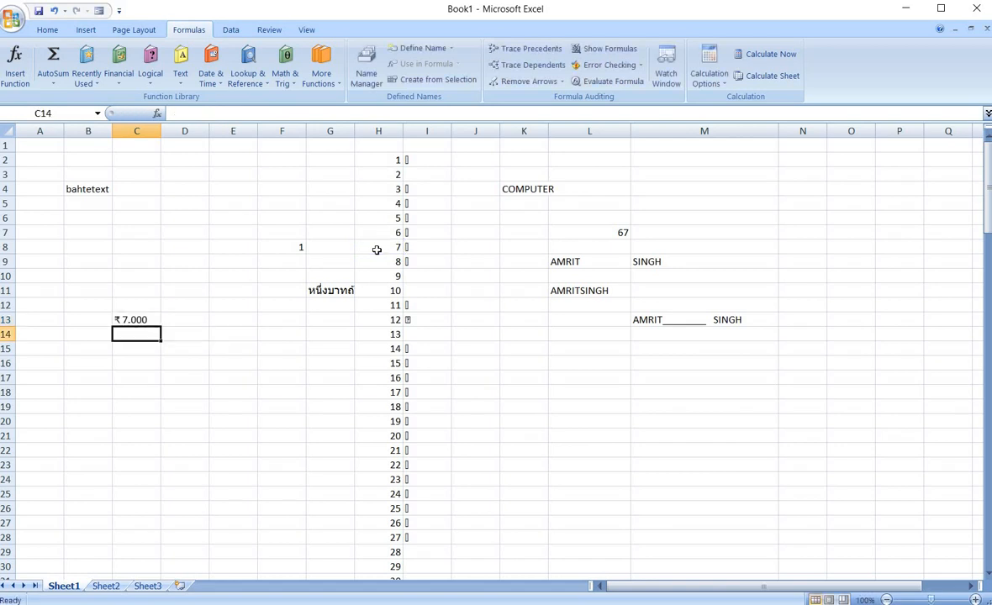
Enter the word COMPUTER in cell C6.
{"action": "left_click", "coordinate": [116, 320]}
{"action": "left_click", "coordinate": [133, 338]}
{"action": "left_click", "coordinate": [181, 84]}
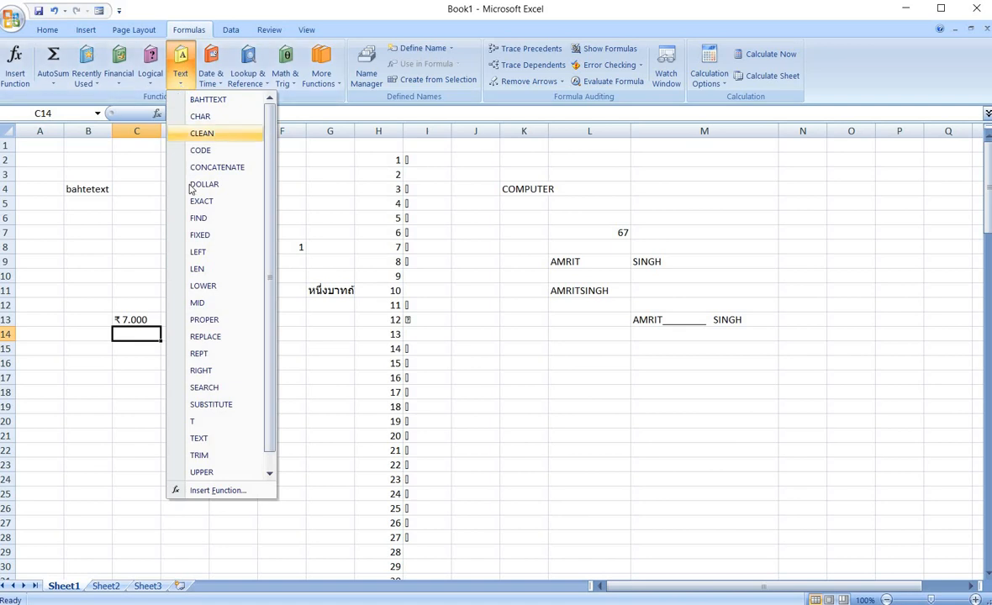
{"action": "left_click", "coordinate": [125, 220]}
{"action": "left_click", "coordinate": [125, 219]}
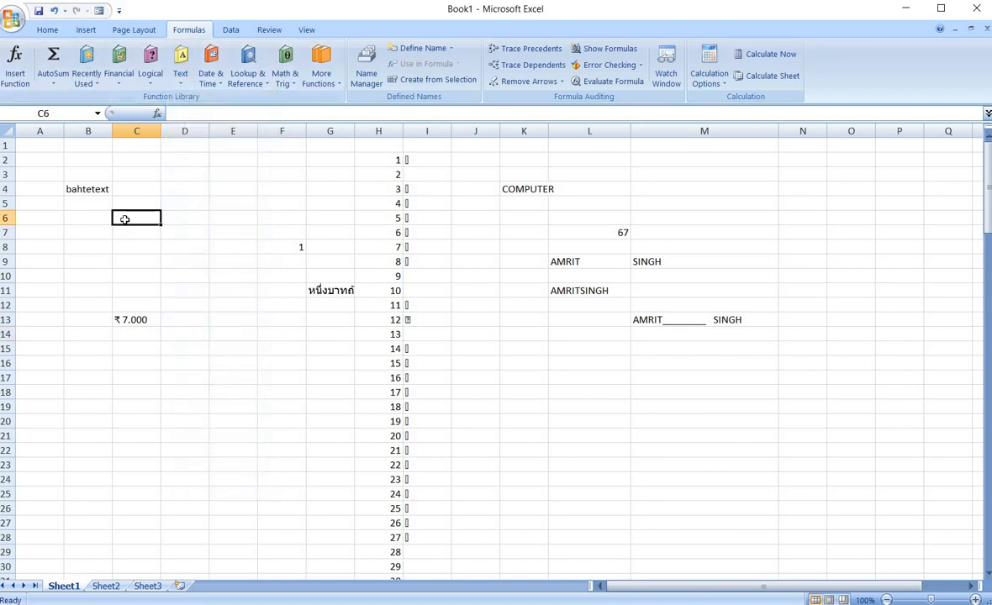
{"action": "type", "text": "COMPUTER"}
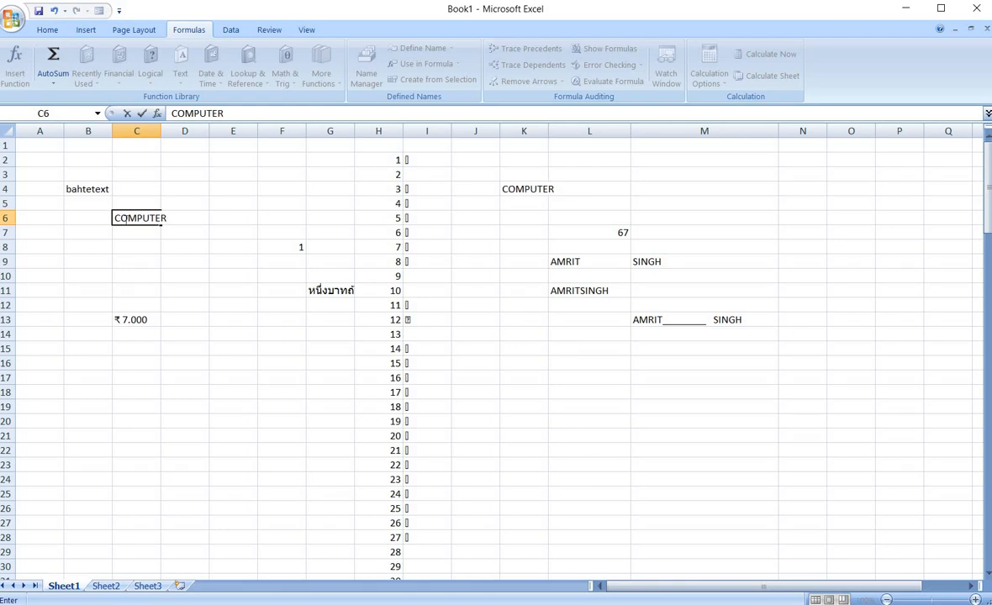
{"action": "key", "text": "Return"}
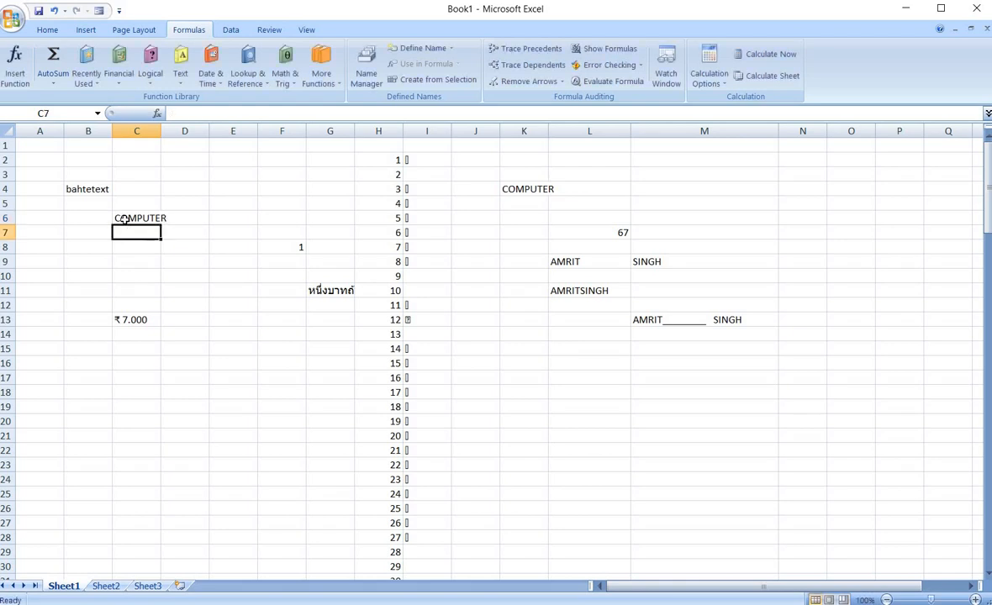
Enter computer in C7 and compare it with C6 by entering =EXACT(C6,C7) in C9.
{"action": "type", "text": "computer"}
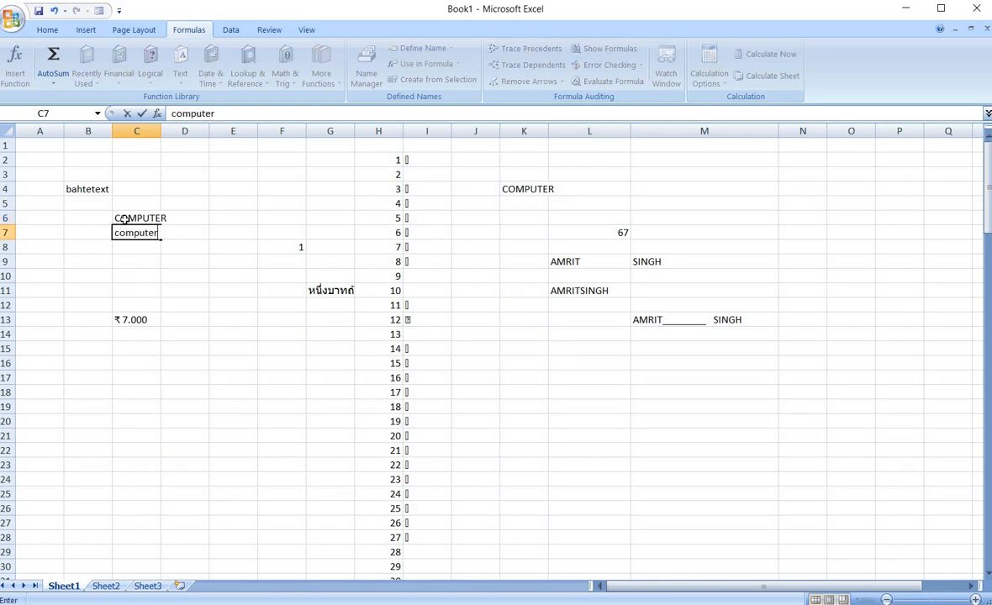
{"action": "left_click", "coordinate": [140, 261]}
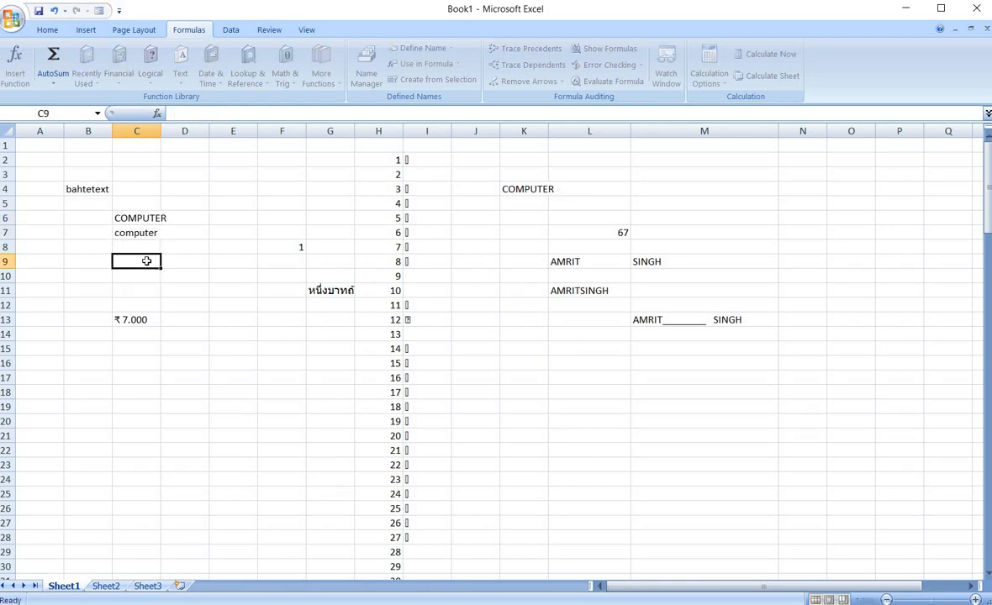
{"action": "type", "text": "=exact"}
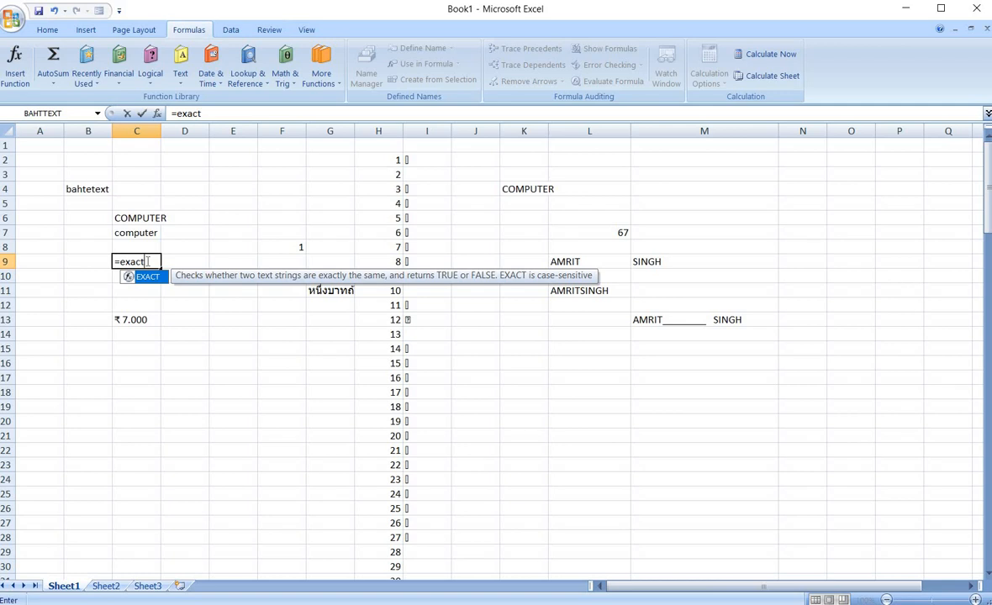
{"action": "type", "text": "("}
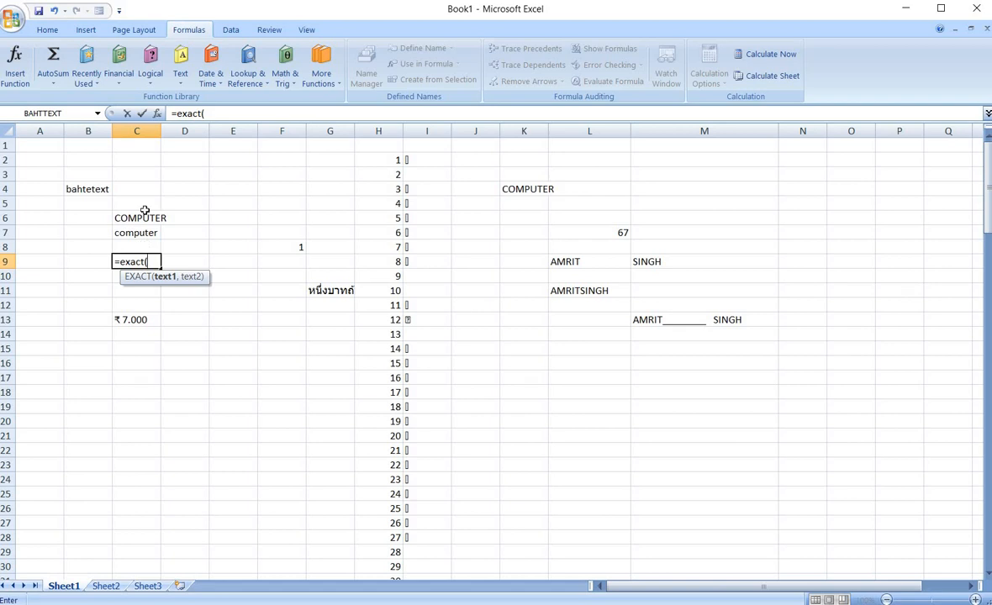
{"action": "left_click", "coordinate": [137, 219]}
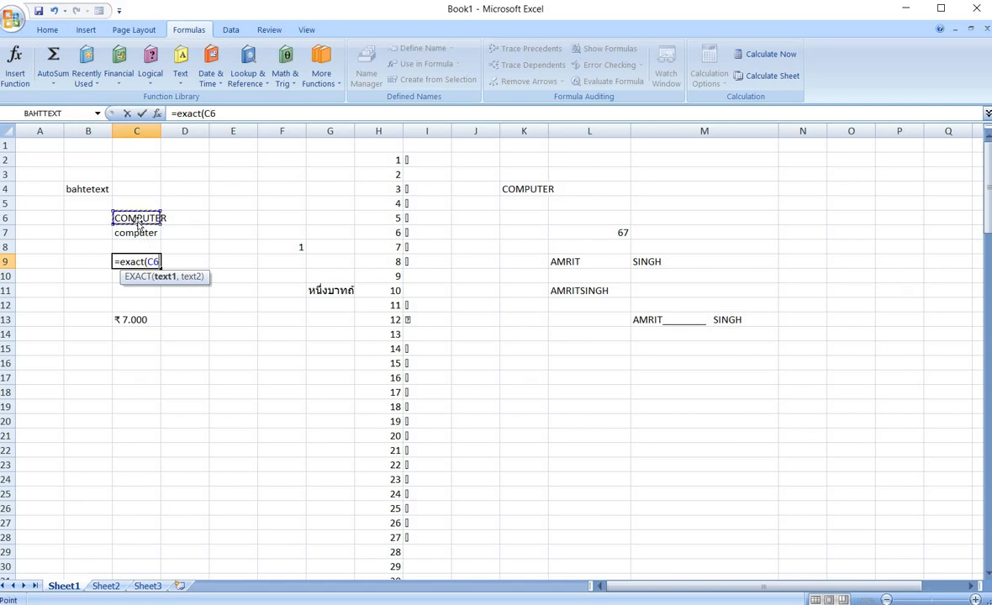
{"action": "type", "text": ","}
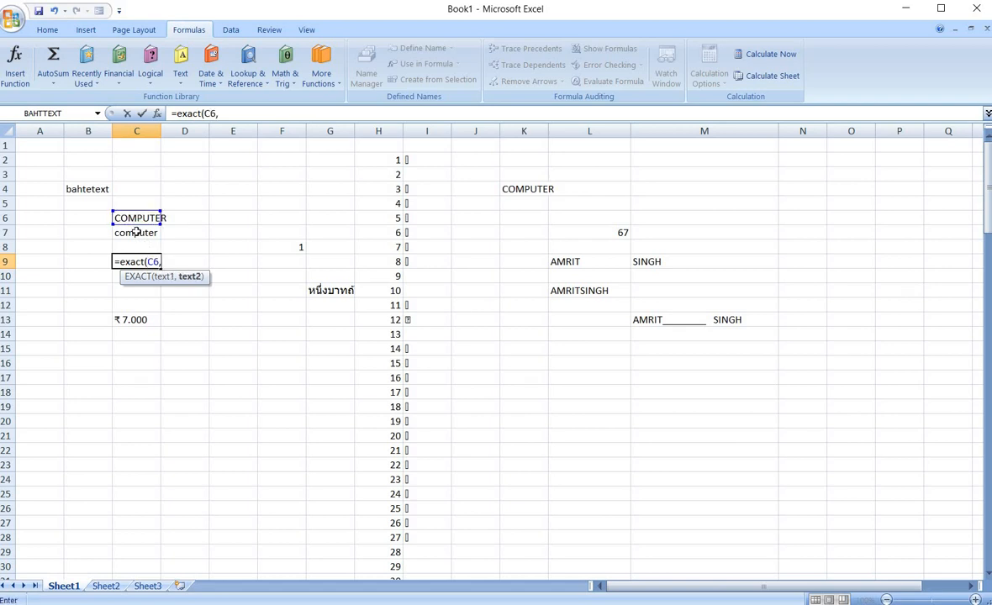
{"action": "left_click", "coordinate": [136, 232]}
{"action": "type", "text": ")"}
{"action": "key", "text": "Return"}
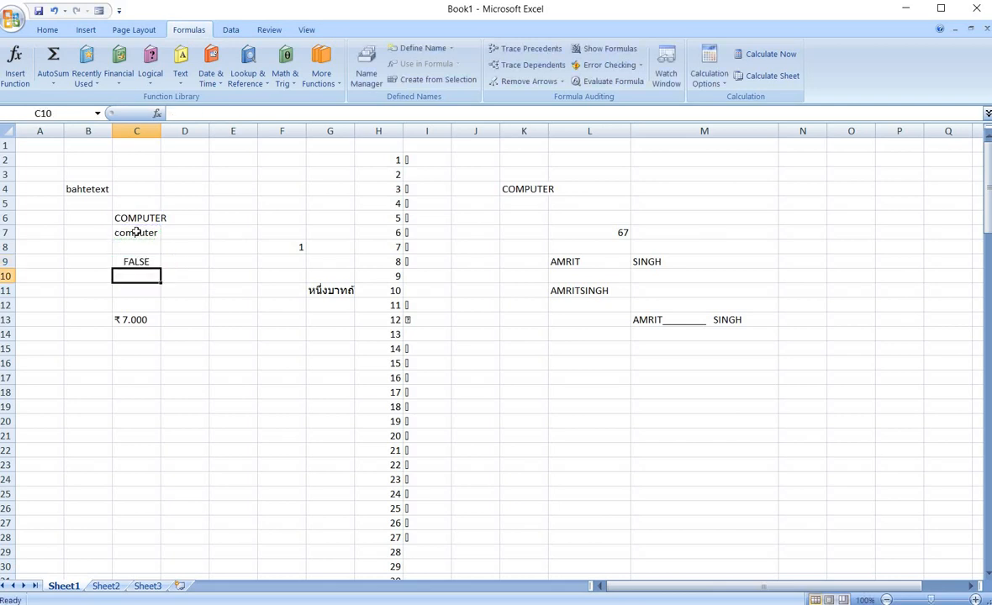
In C10 enter =EXACT(C6,K4) to compare the two uppercase COMPUTER entries.
{"action": "type", "text": "=ex"}
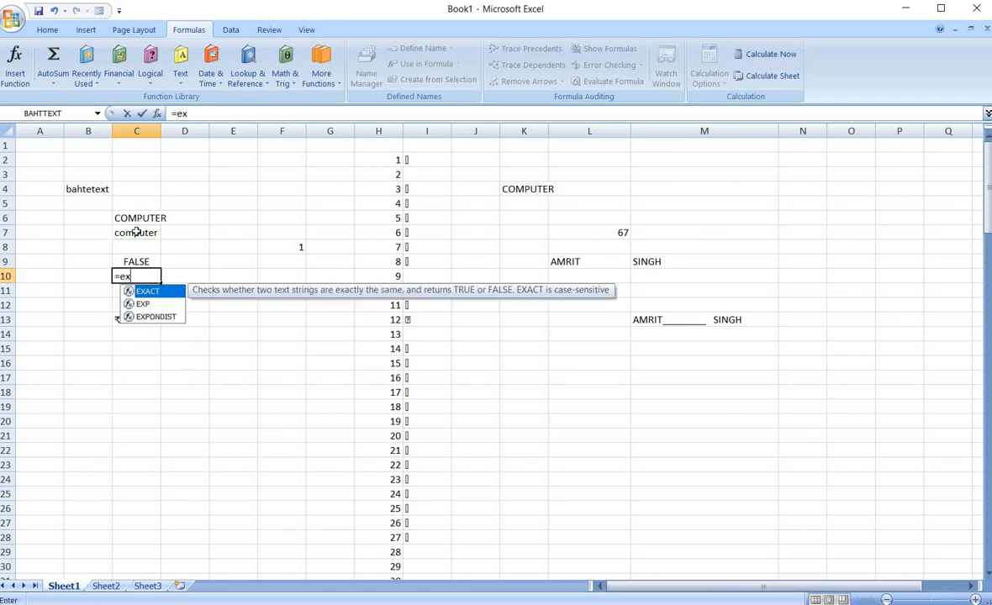
{"action": "type", "text": "act("}
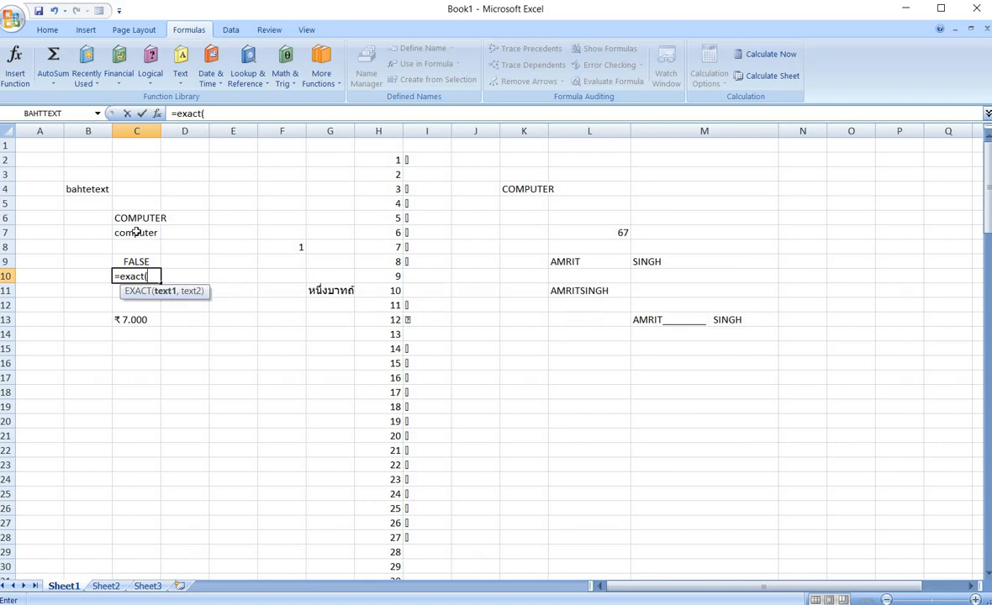
{"action": "left_click", "coordinate": [147, 219]}
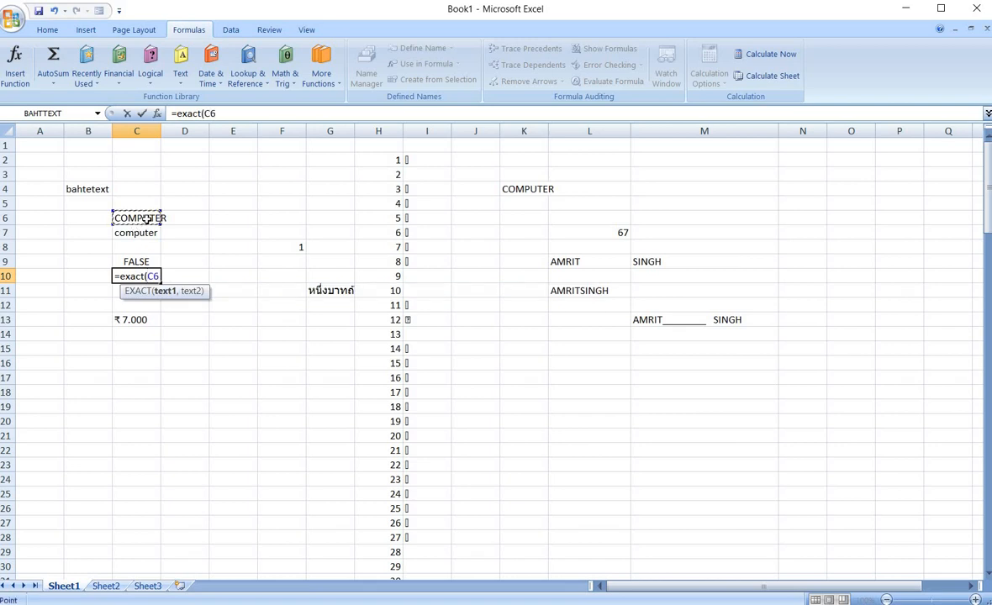
{"action": "type", "text": ","}
{"action": "left_click", "coordinate": [517, 190]}
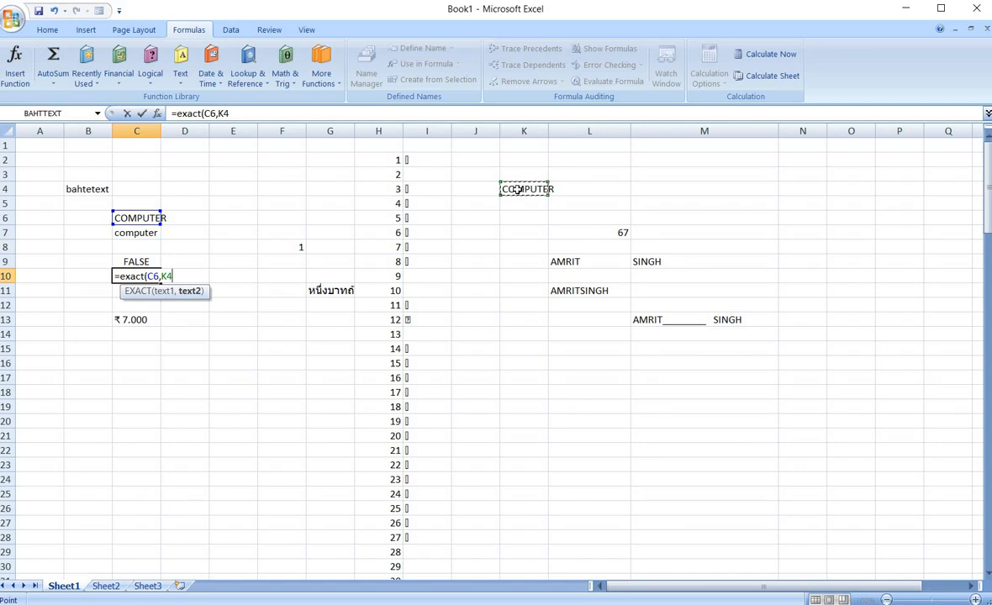
{"action": "type", "text": ")"}
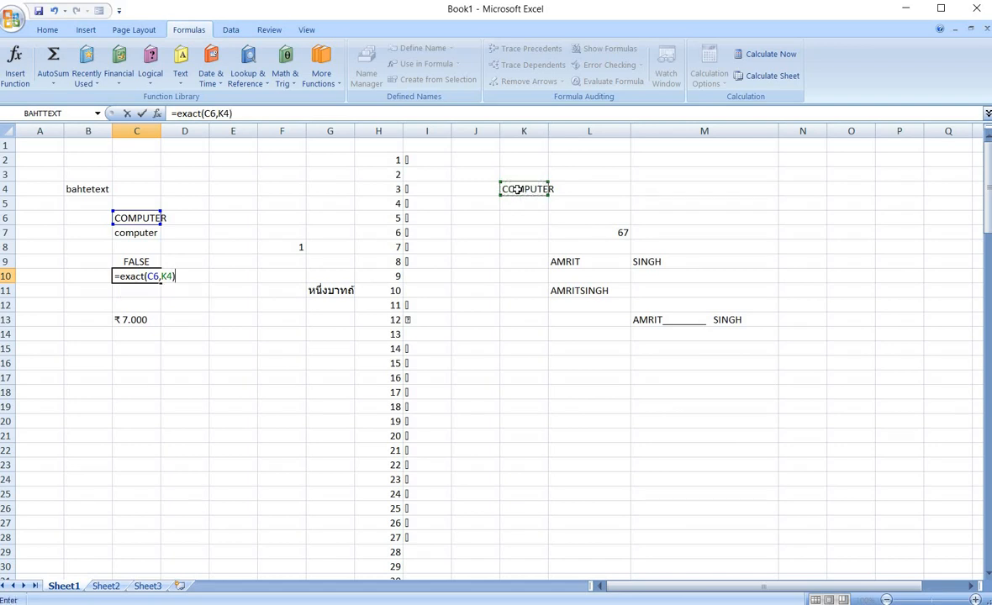
{"action": "key", "text": "Return"}
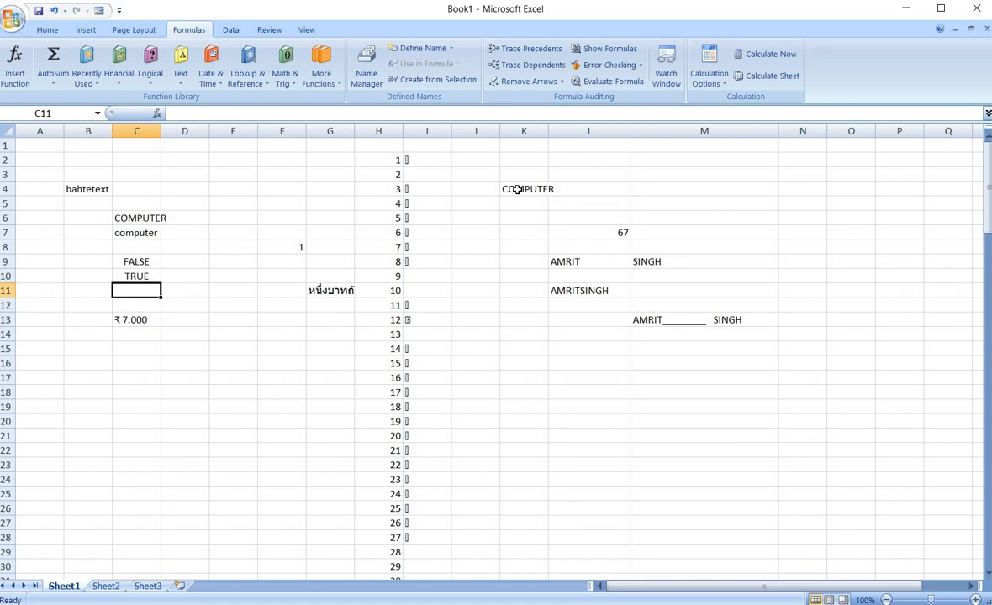
{"action": "left_click", "coordinate": [182, 82]}
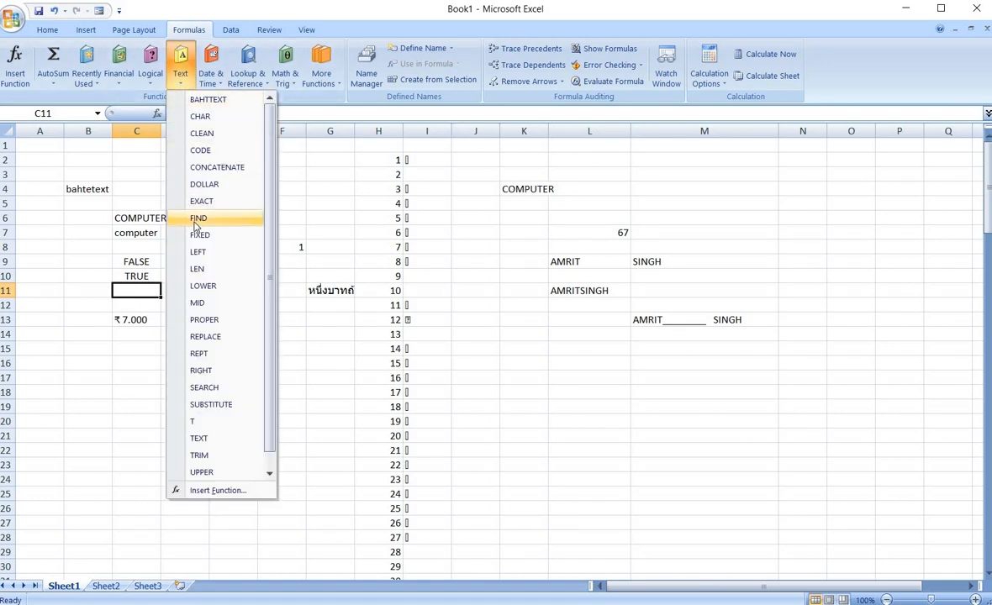
{"action": "left_click", "coordinate": [311, 213]}
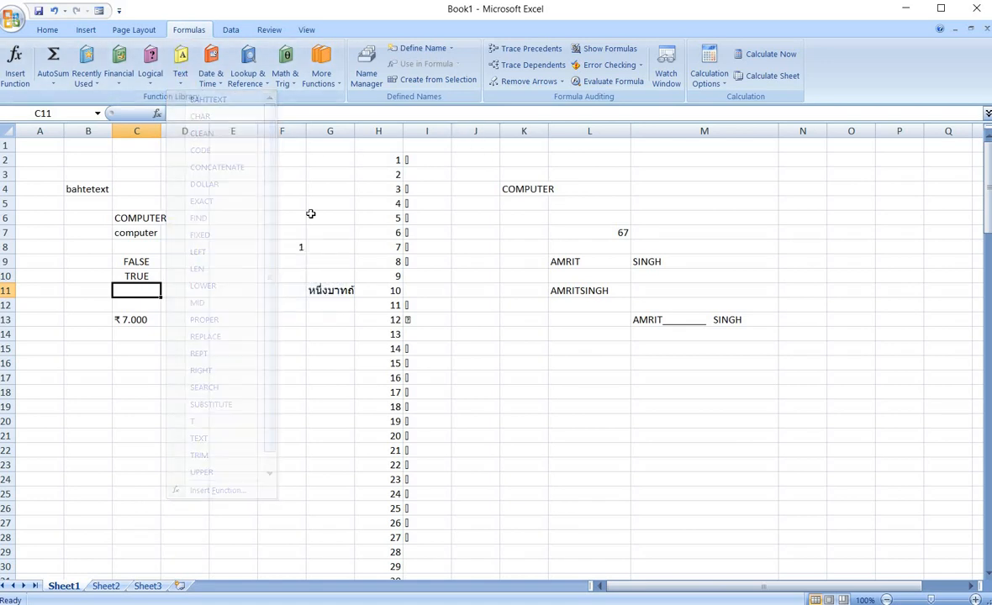
{"action": "left_click", "coordinate": [308, 217]}
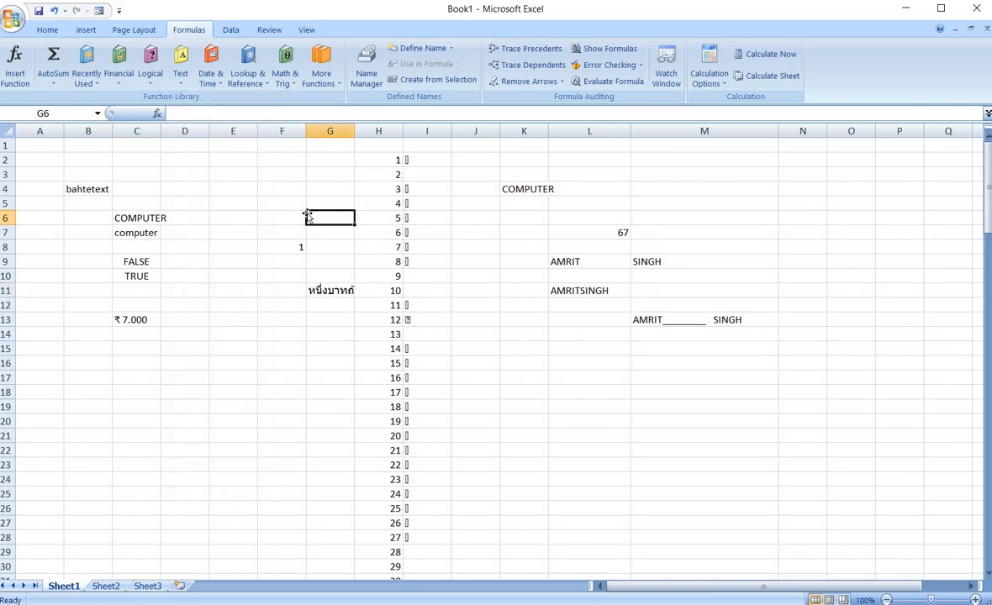
In E5 enter =FIND("O",C6,1) to locate the letter O in COMPUTER.
{"action": "left_click", "coordinate": [216, 201]}
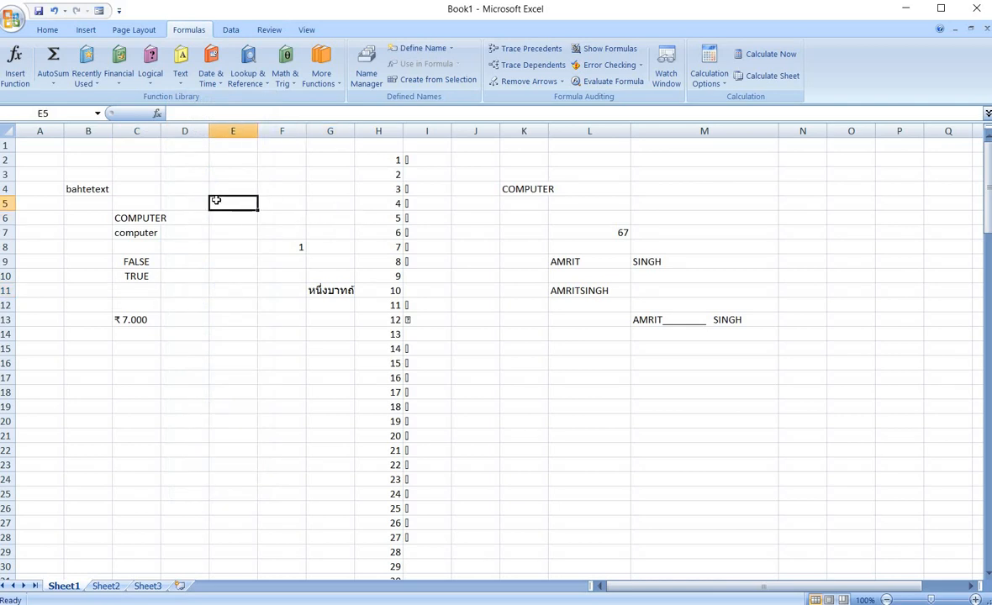
{"action": "type", "text": "=find"}
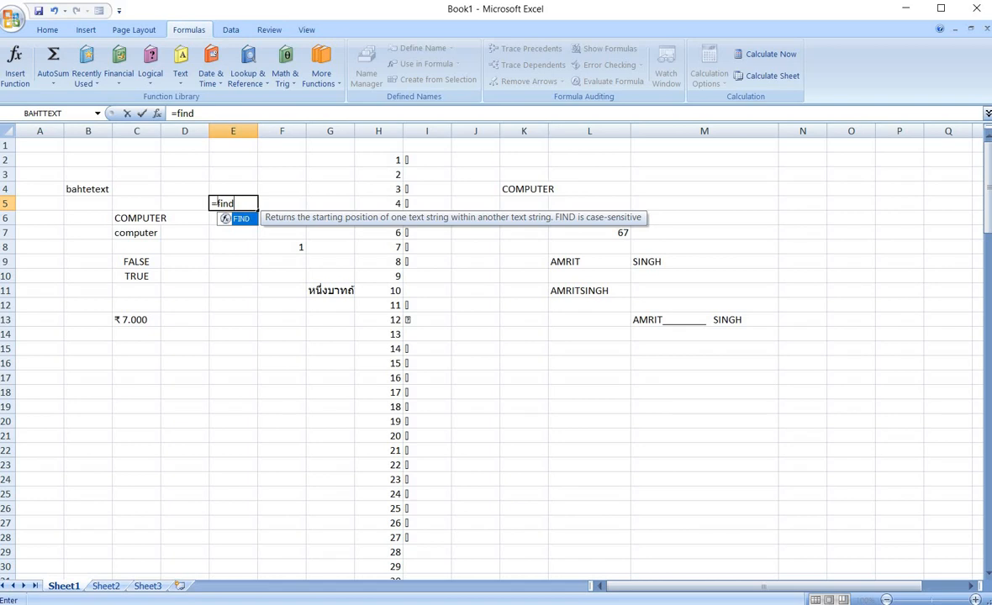
{"action": "type", "text": "("}
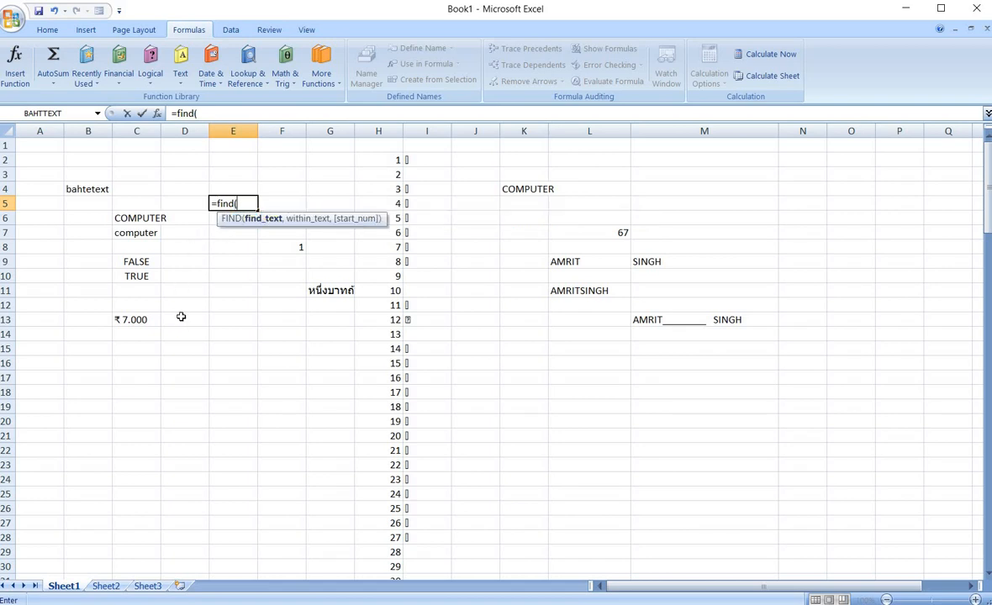
{"action": "type", "text": "\"O\","}
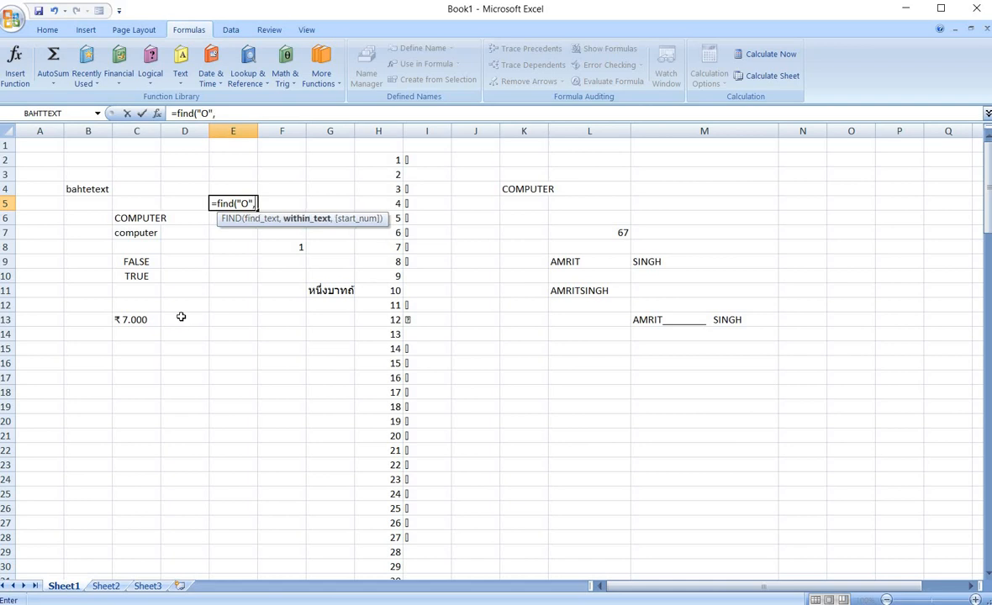
{"action": "left_click", "coordinate": [146, 221]}
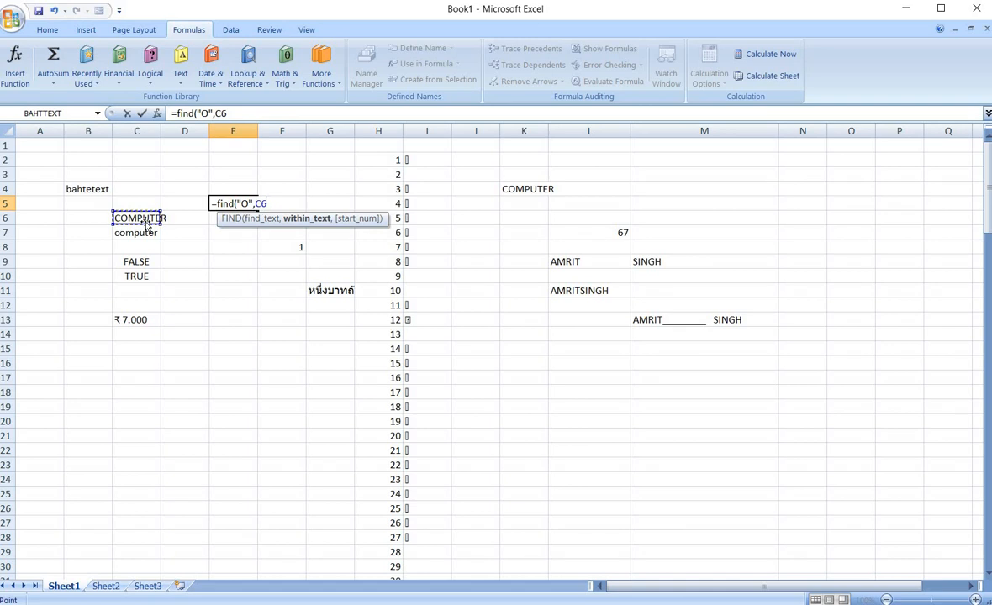
{"action": "type", "text": ","}
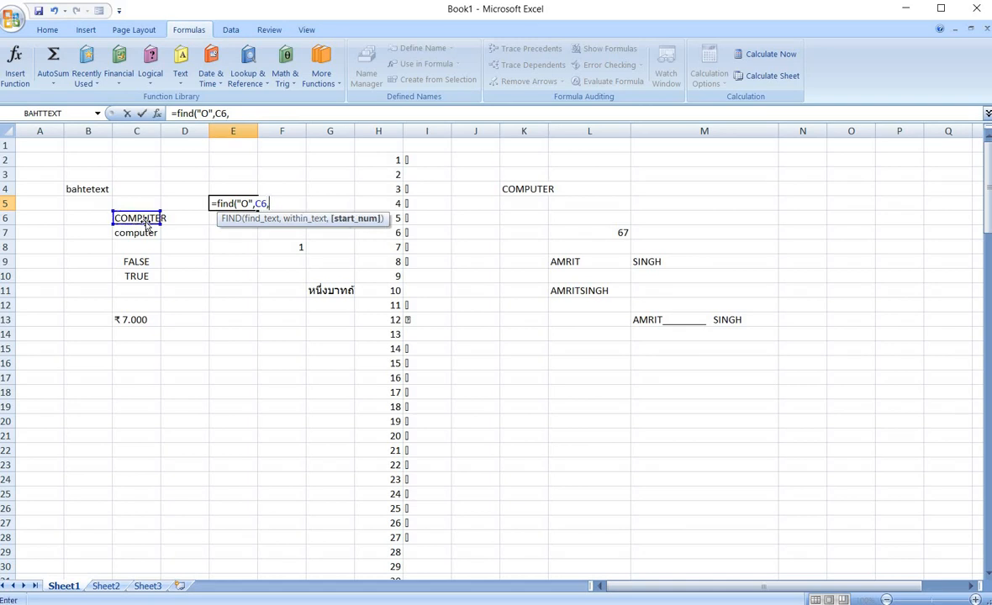
{"action": "type", "text": "1)"}
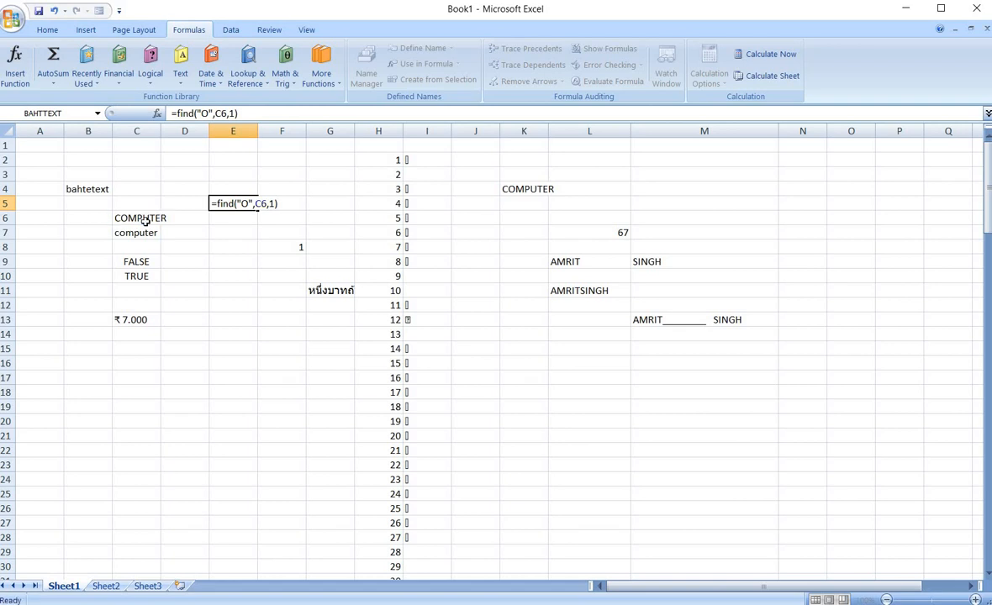
{"action": "key", "text": "Return"}
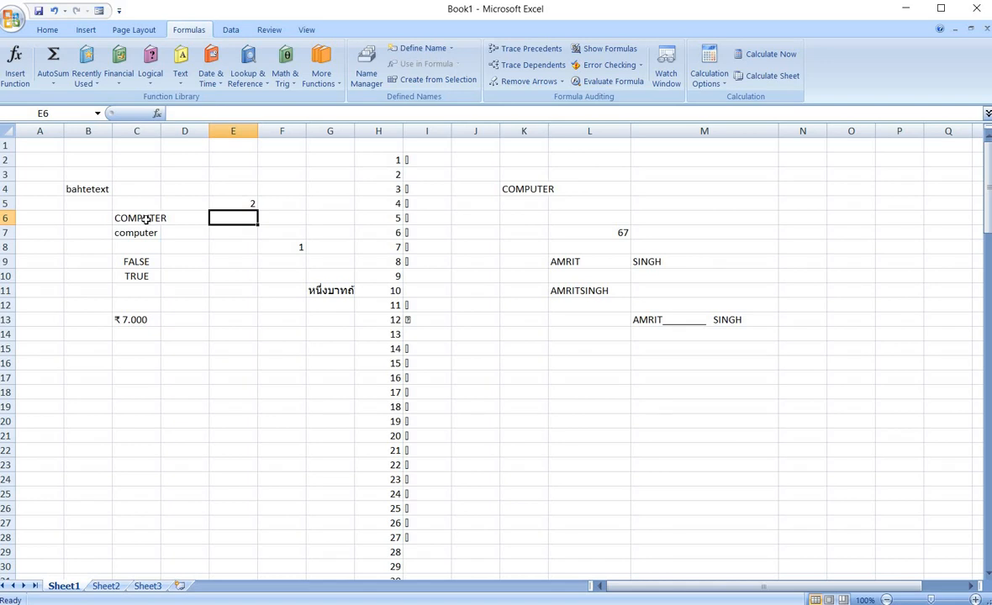
Enter the word INDIA in cell C19.
{"action": "left_click", "coordinate": [154, 410]}
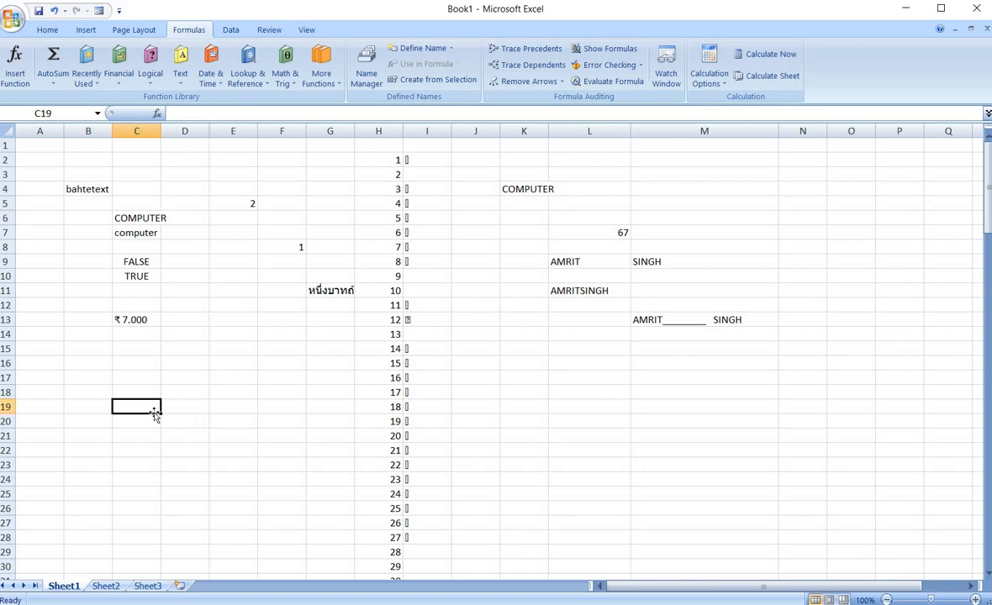
{"action": "type", "text": "INDIA"}
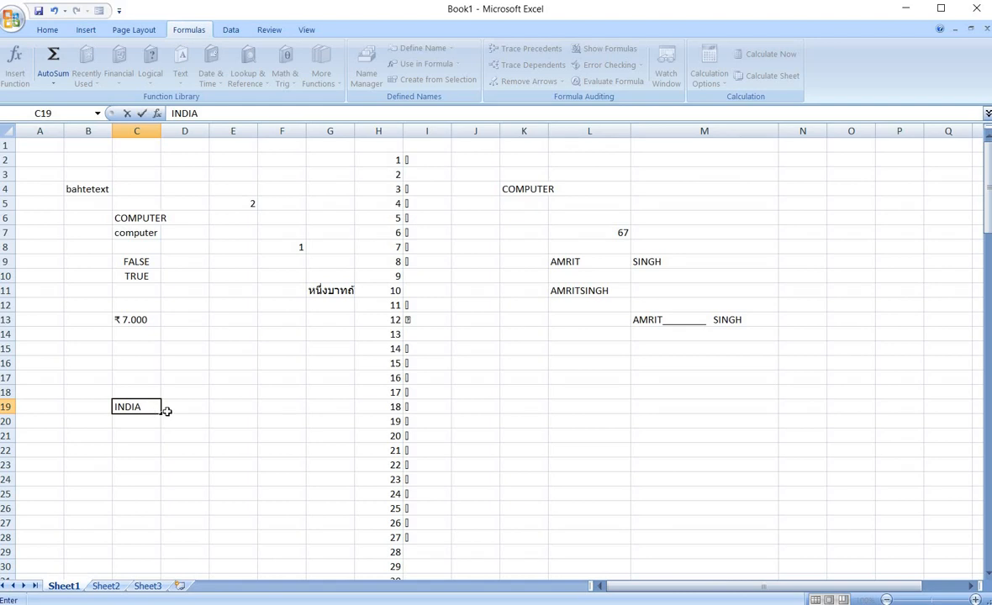
{"action": "left_click", "coordinate": [197, 405]}
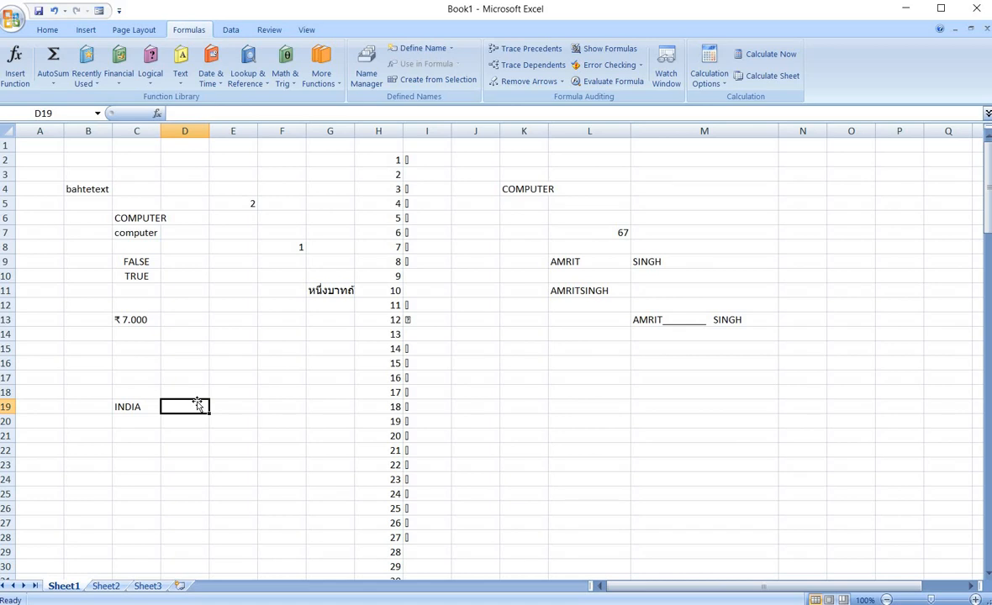
In D19 enter =FIND("I",C19,1) to locate the letter I in INDIA.
{"action": "type", "text": "=F"}
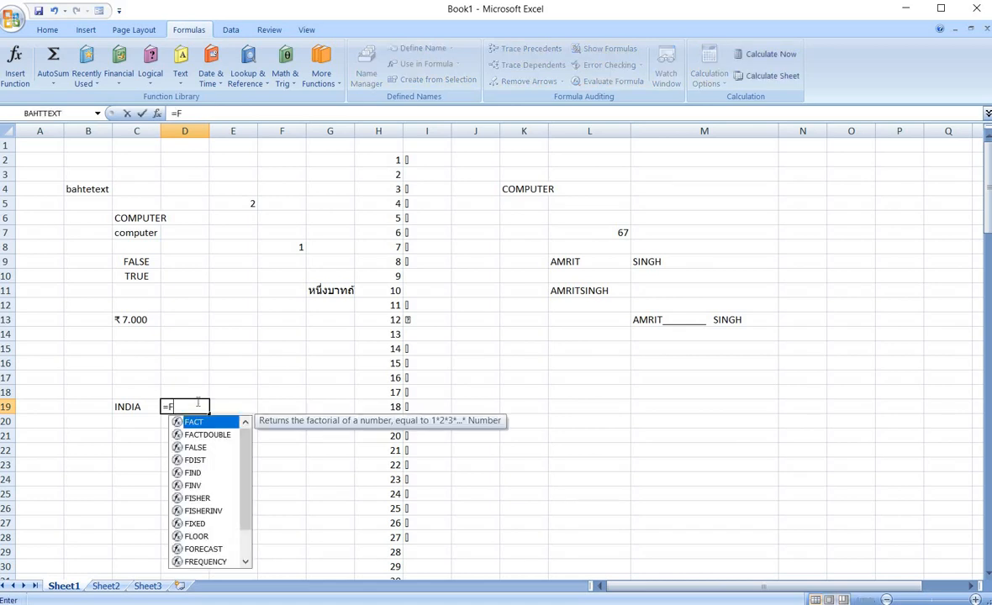
{"action": "type", "text": "IND("}
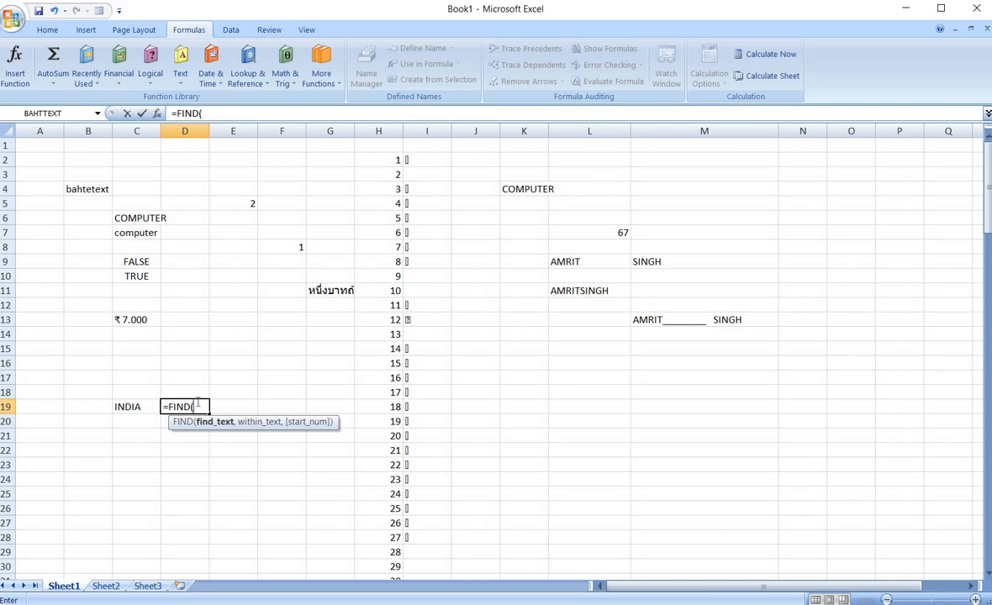
{"action": "type", "text": "\"I\","}
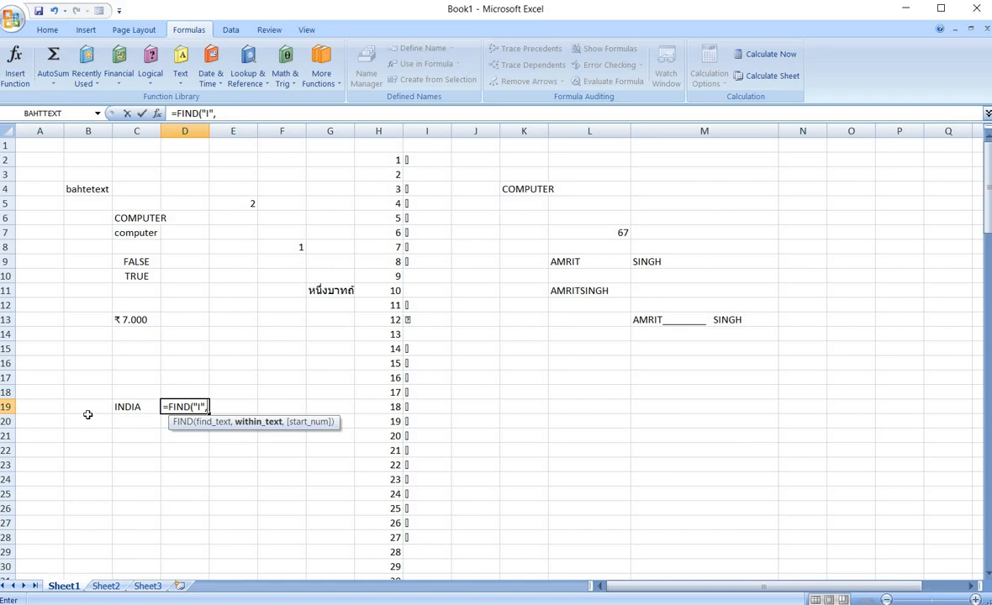
{"action": "left_click", "coordinate": [125, 407]}
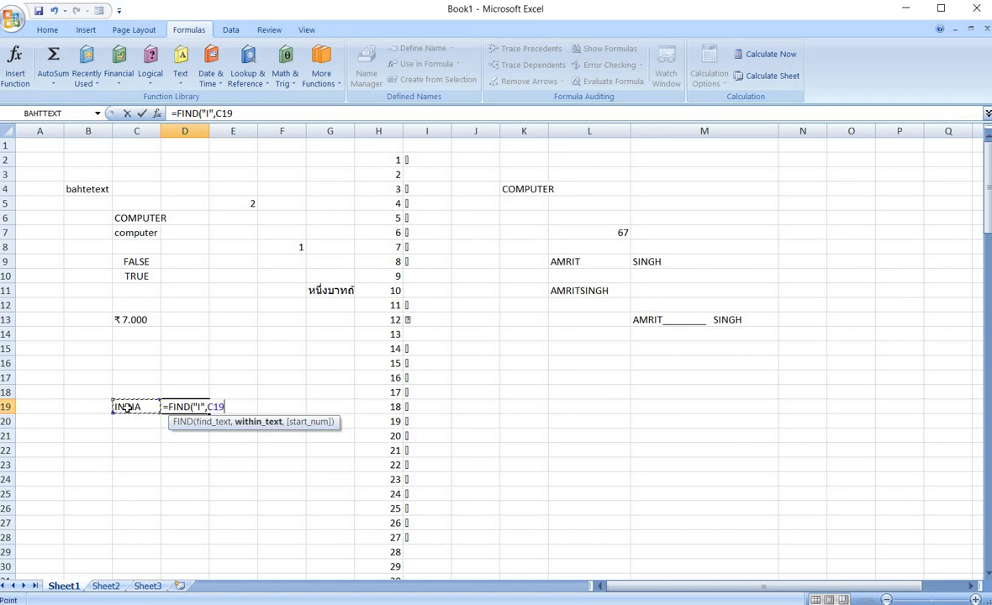
{"action": "type", "text": ",1"}
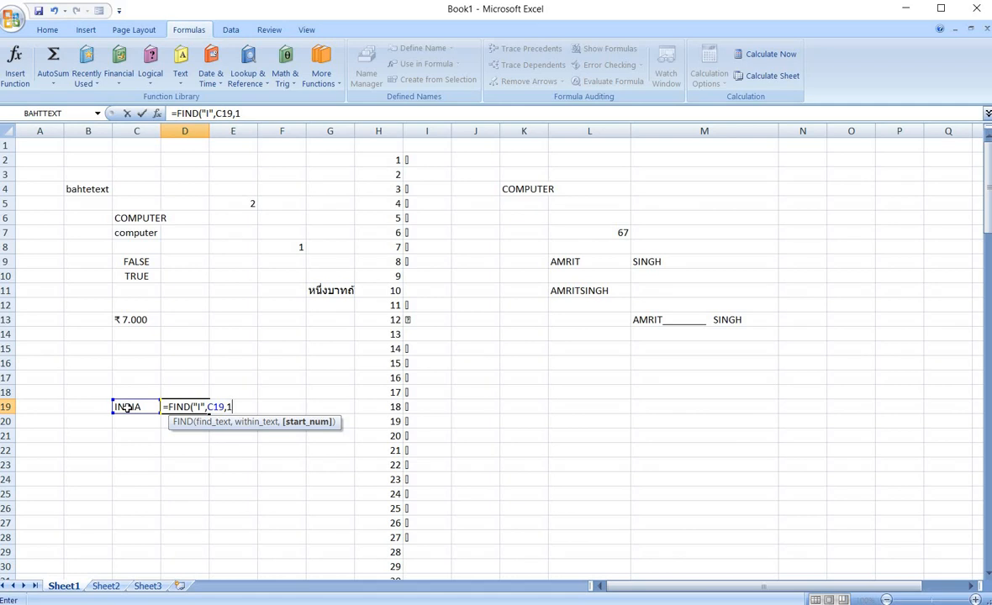
{"action": "type", "text": ")"}
{"action": "key", "text": "Return"}
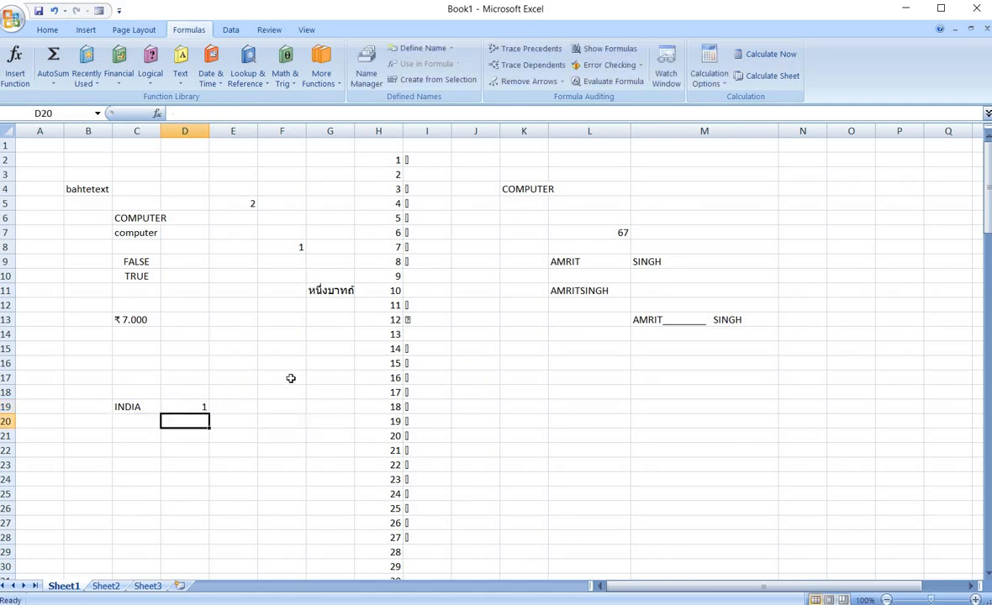
{"action": "left_click", "coordinate": [136, 407]}
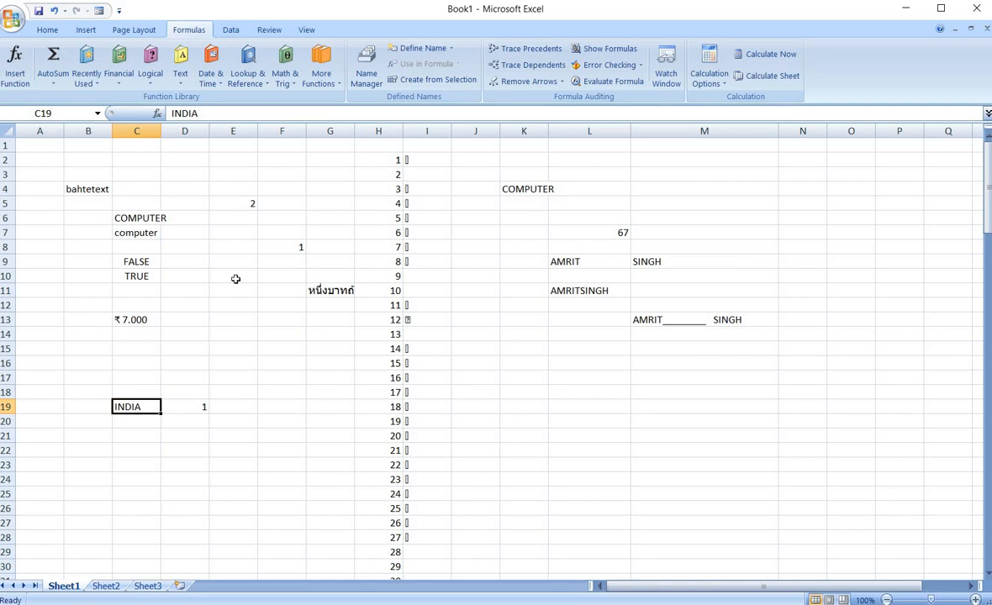
{"action": "left_click", "coordinate": [189, 425]}
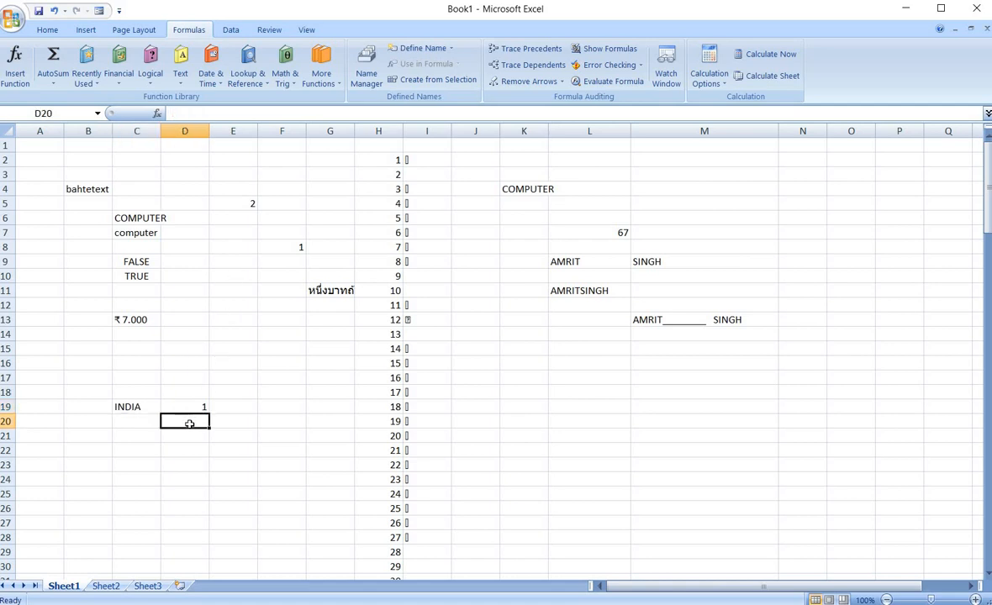
In D20 enter =FIND("I",C19,2) to locate the second letter I in INDIA.
{"action": "type", "text": "="}
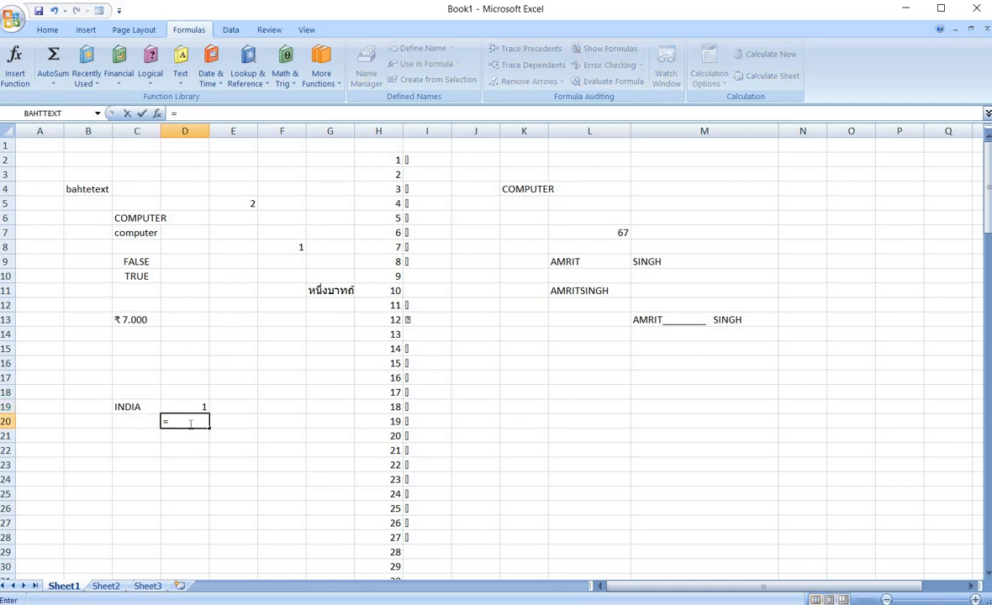
{"action": "type", "text": "FIND("}
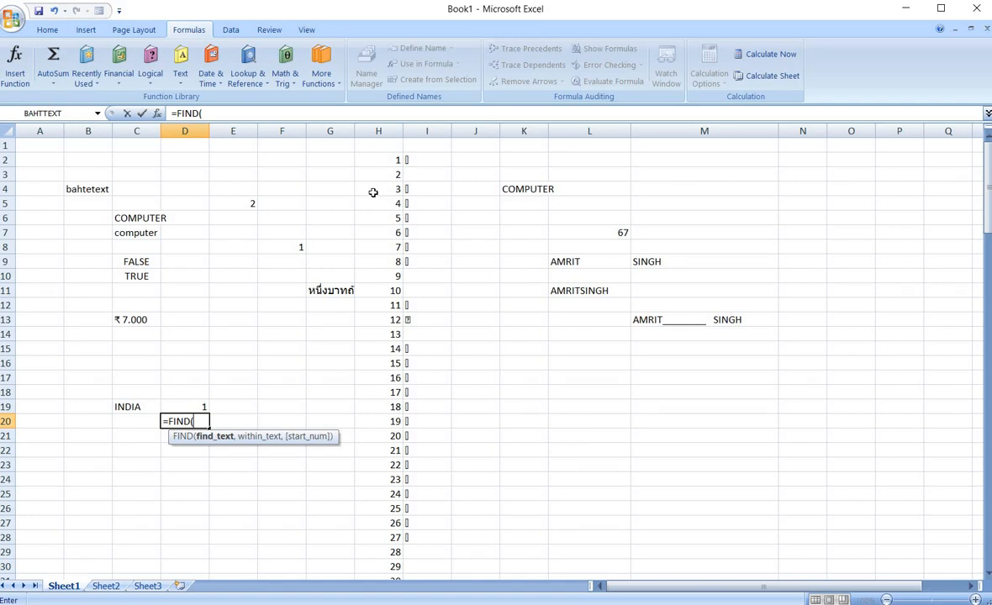
{"action": "type", "text": "\"I\","}
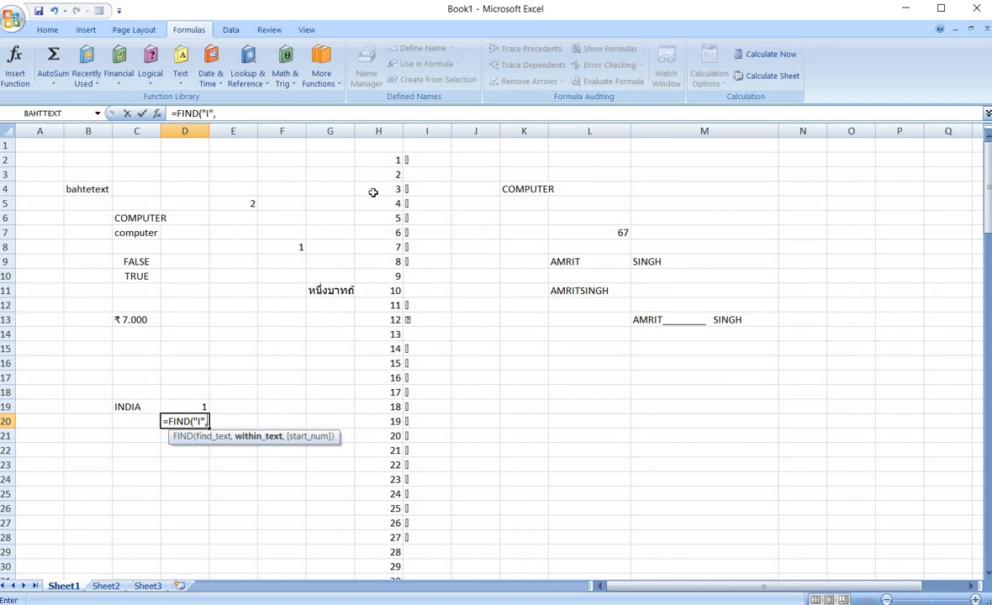
{"action": "left_click", "coordinate": [144, 403]}
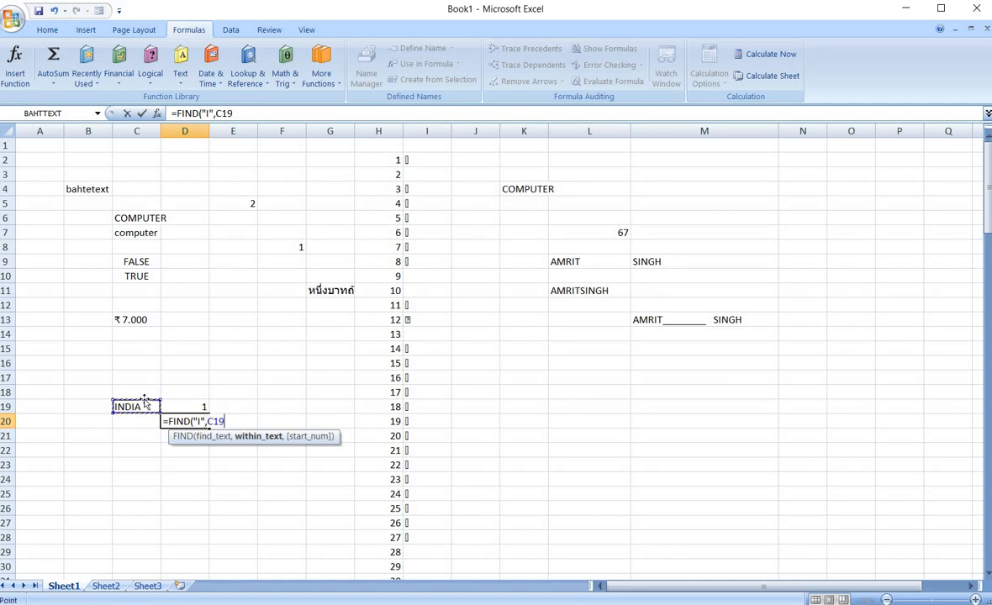
{"action": "type", "text": ","}
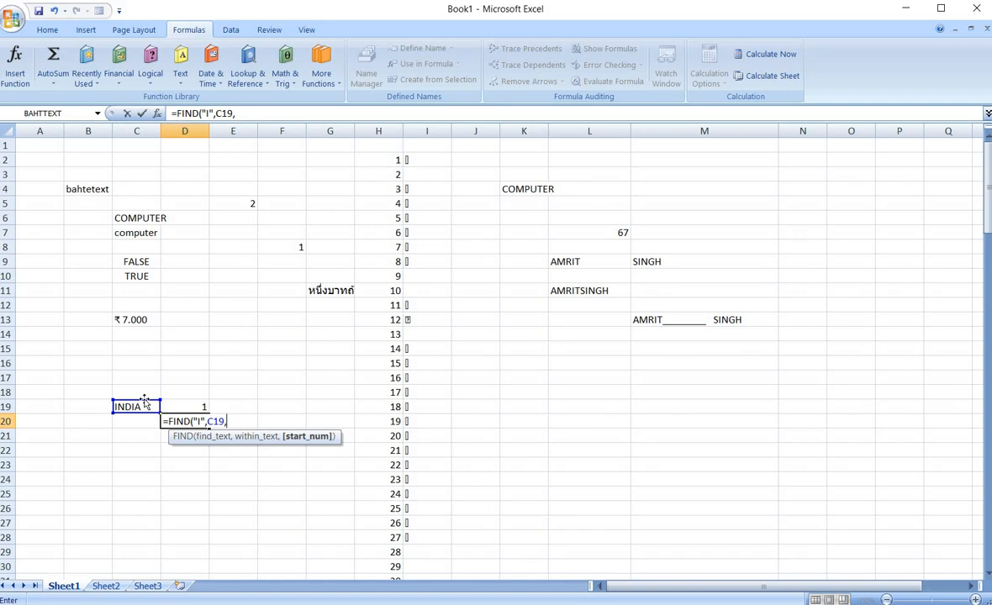
{"action": "type", "text": "2)"}
{"action": "key", "text": "Return"}
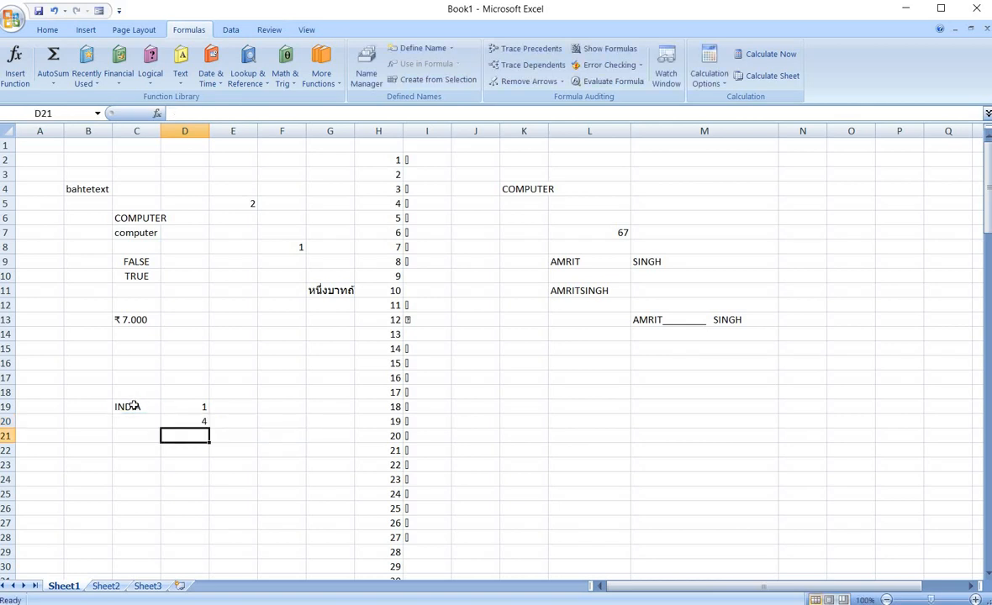
Edit cell C19 so its text reads INDIAAMI.
{"action": "left_click", "coordinate": [137, 410]}
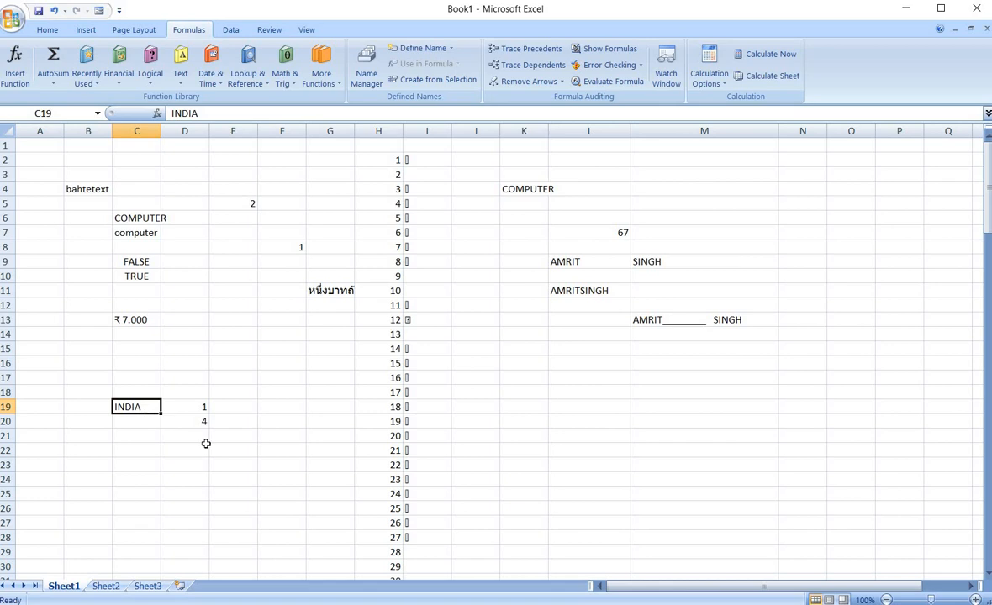
{"action": "double_click", "coordinate": [155, 409]}
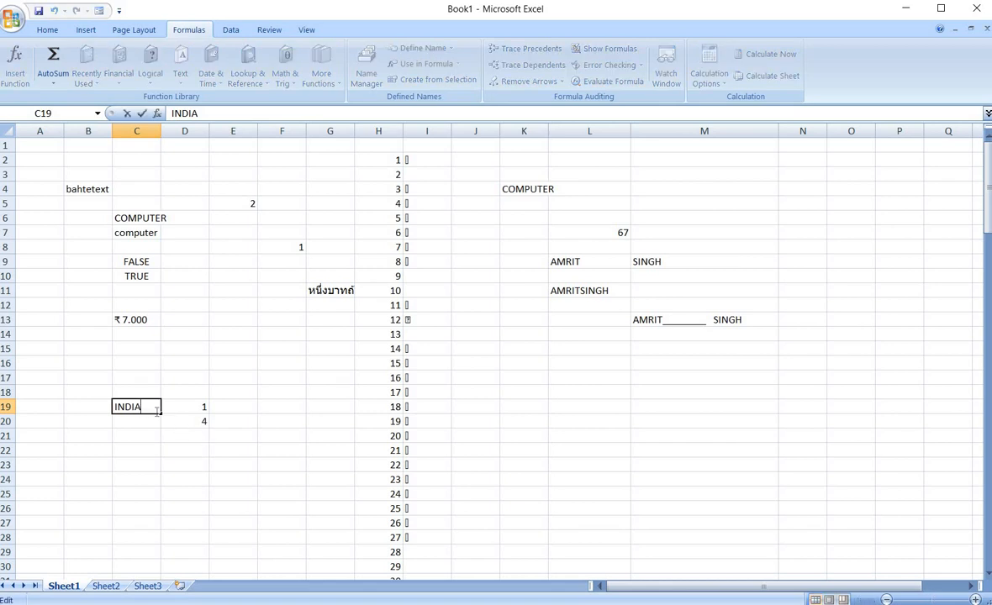
{"action": "type", "text": "AMI"}
{"action": "left_click", "coordinate": [196, 433]}
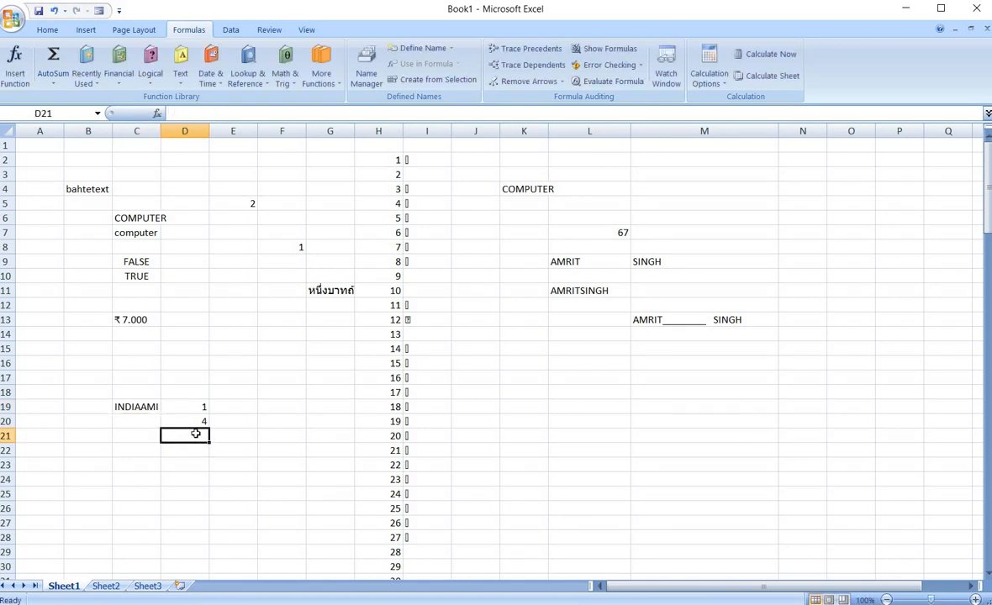
In D21 enter =FIND("I",C19,5) to locate the next letter I in INDIAAMI.
{"action": "left_click", "coordinate": [133, 407]}
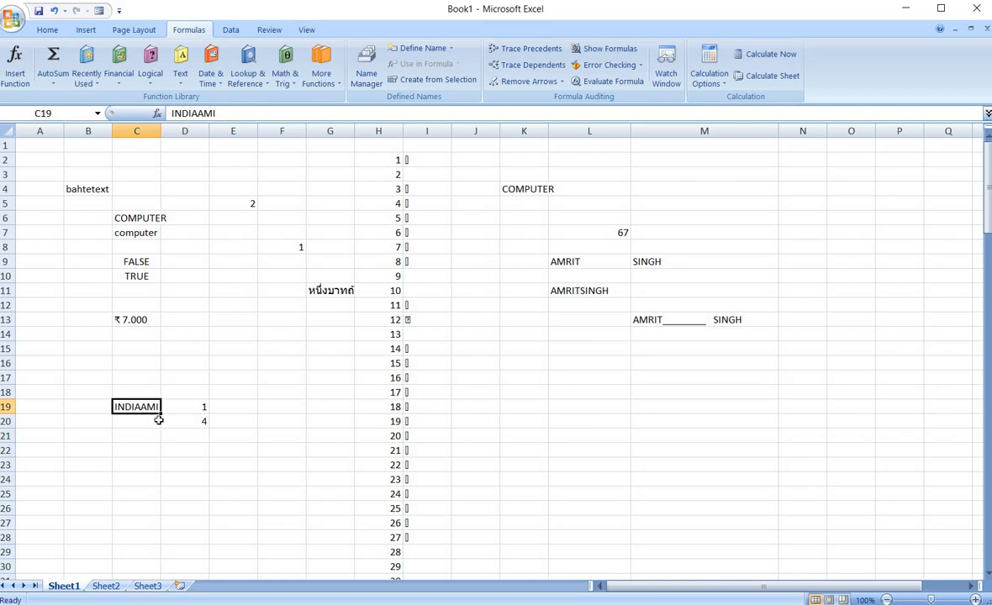
{"action": "left_click", "coordinate": [196, 433]}
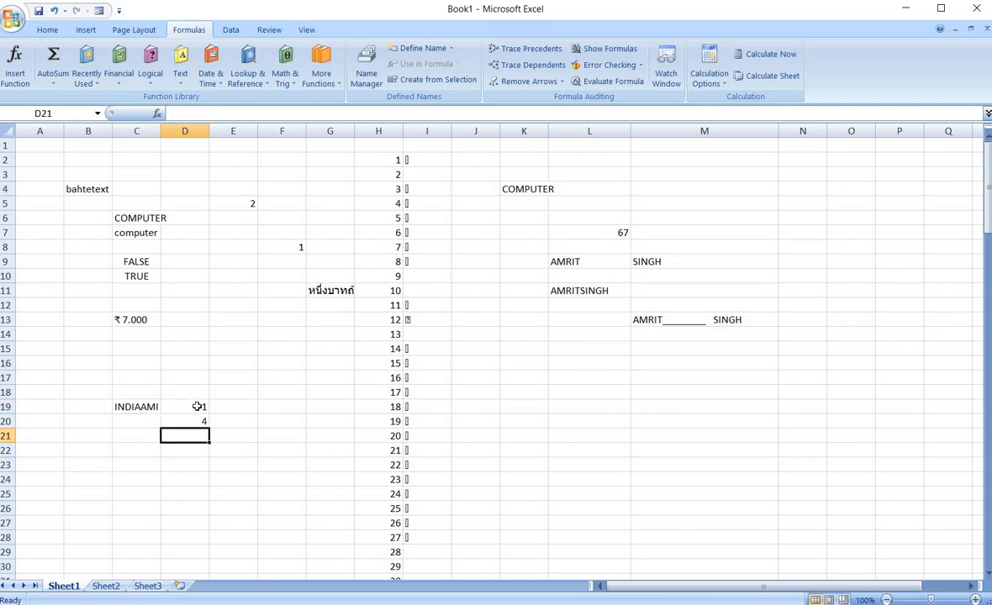
{"action": "left_click", "coordinate": [196, 411]}
{"action": "left_click_drag", "start_coordinate": [196, 412], "coordinate": [212, 427]}
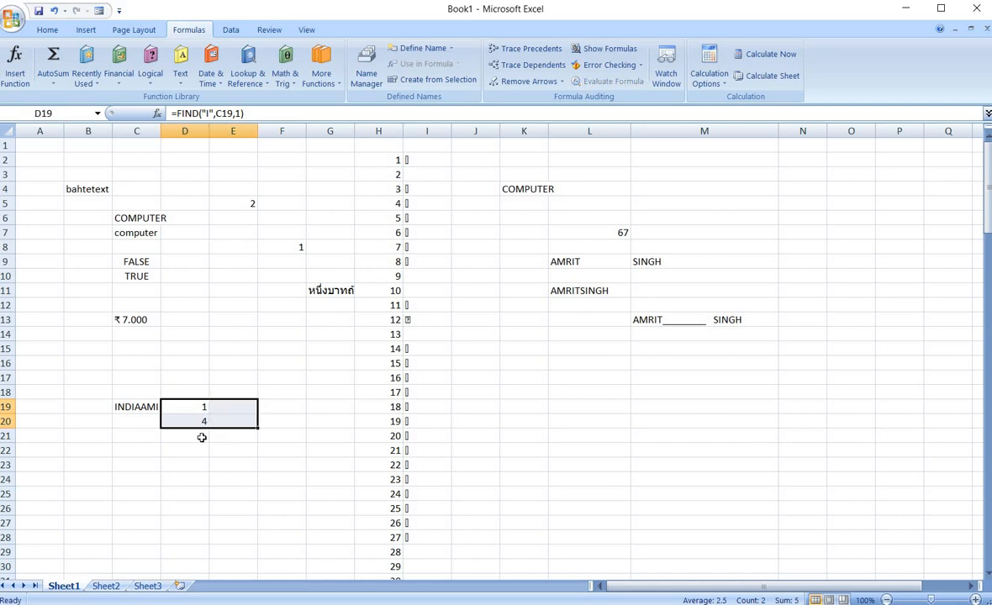
{"action": "left_click", "coordinate": [199, 435]}
{"action": "type", "text": "="}
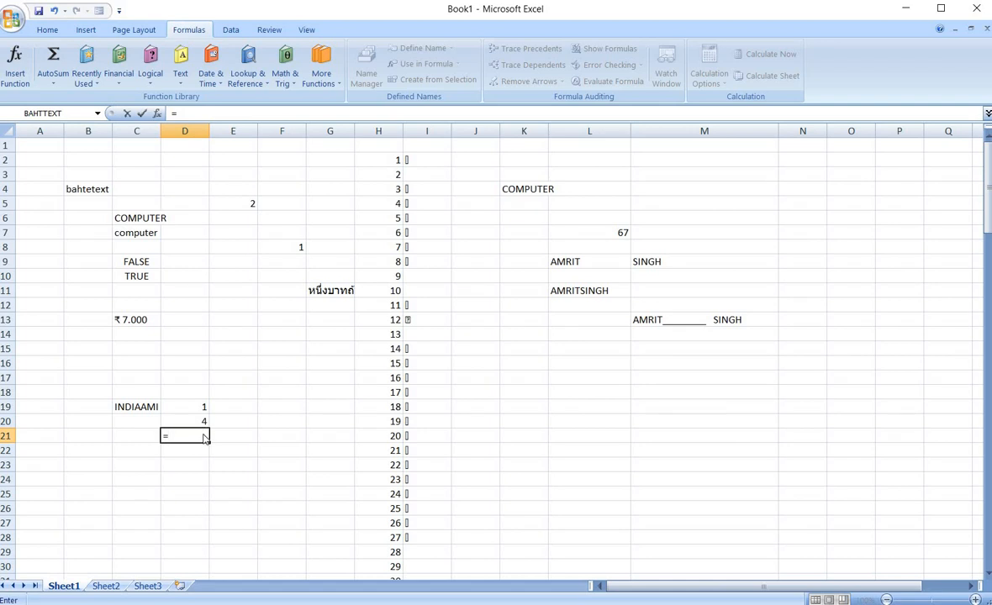
{"action": "type", "text": "FIND("}
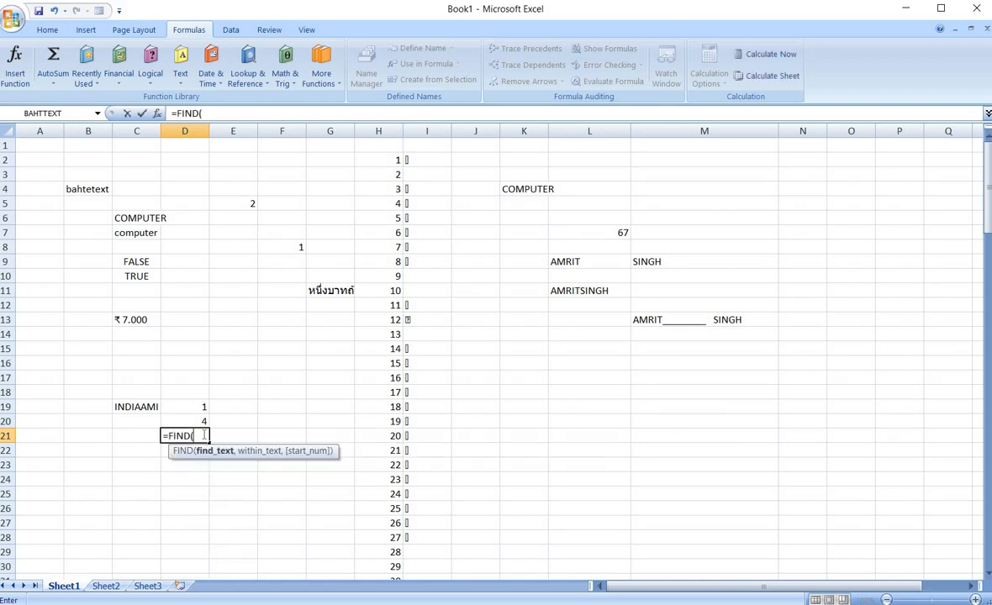
{"action": "type", "text": "\"I\","}
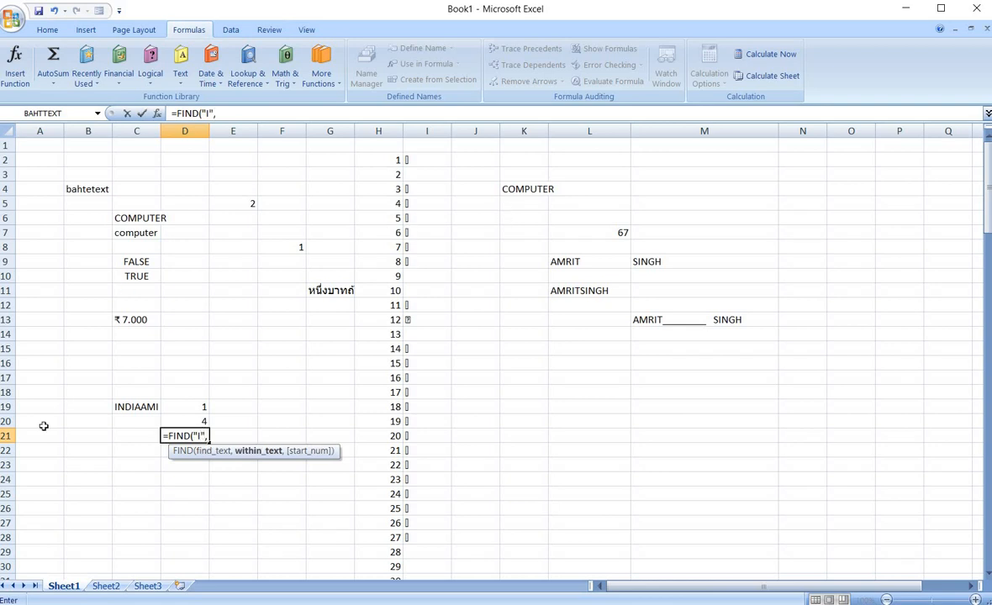
{"action": "left_click", "coordinate": [121, 407]}
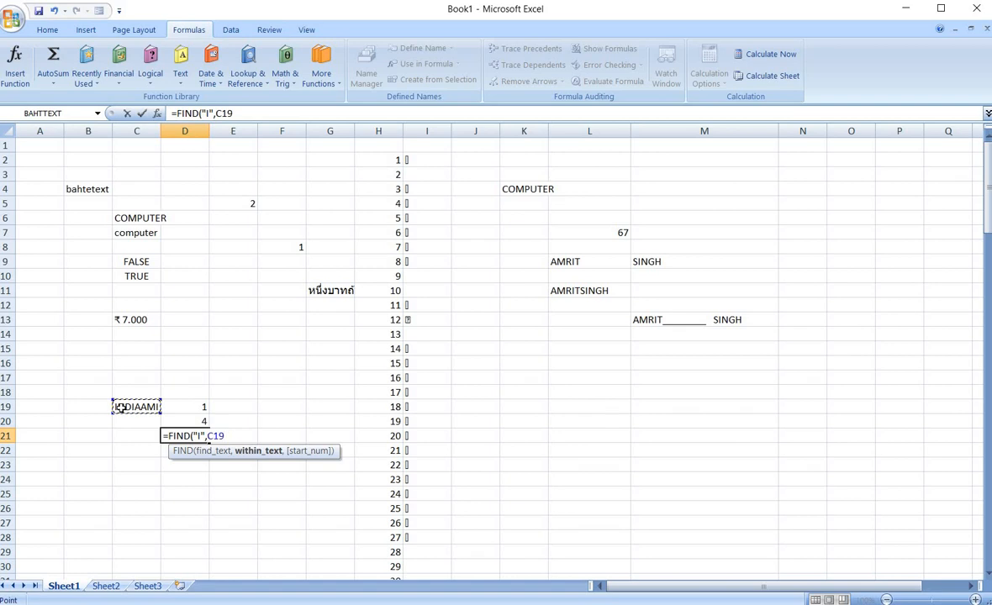
{"action": "type", "text": ","}
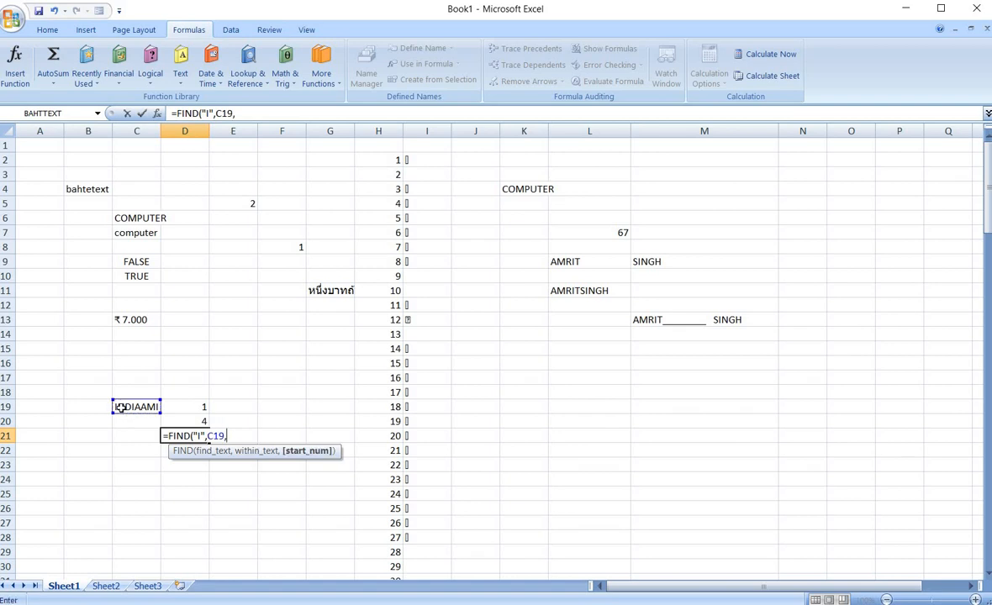
{"action": "left_click", "coordinate": [193, 420]}
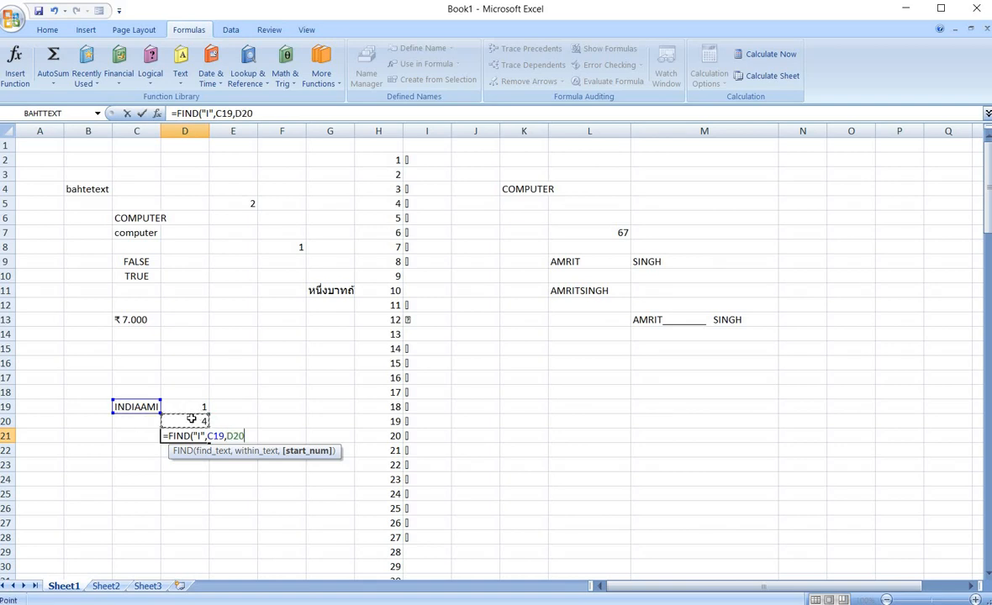
{"action": "key", "text": "BackSpace"}
{"action": "key", "text": "BackSpace"}
{"action": "key", "text": "BackSpace"}
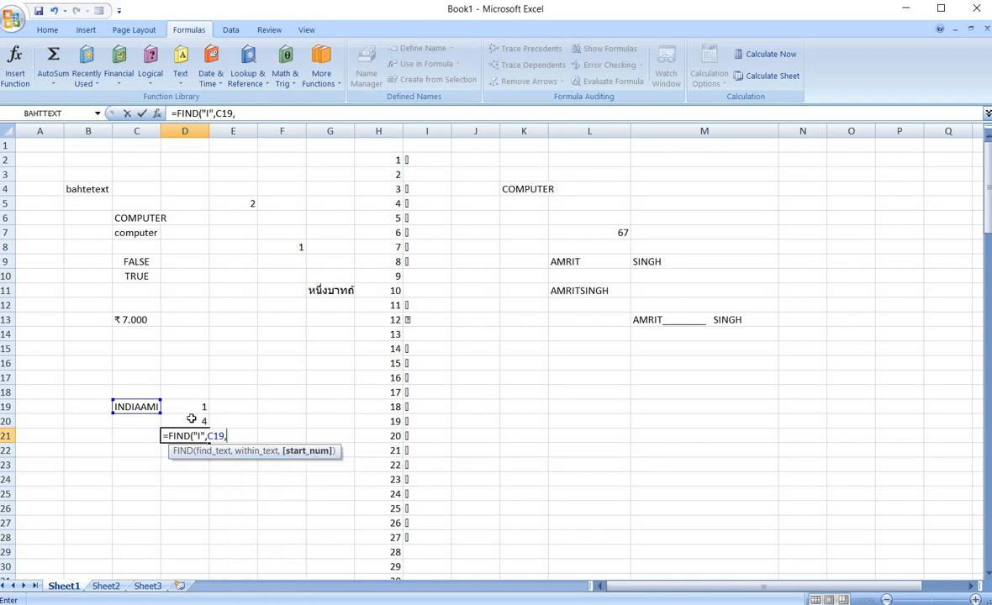
{"action": "type", "text": "5)"}
{"action": "key", "text": "Return"}
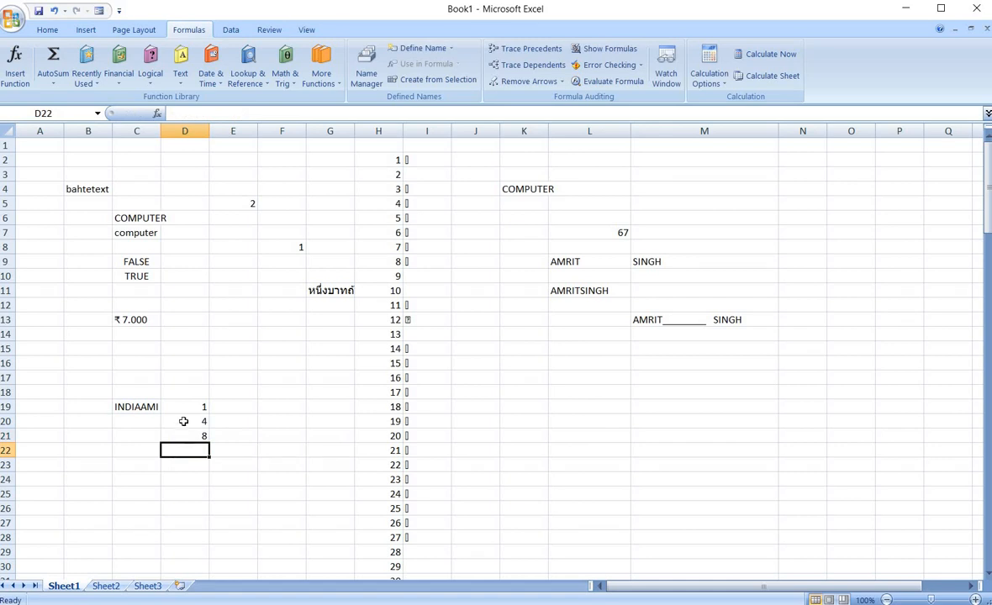
Select C19 and open the Text function list to pick the next function.
{"action": "left_click", "coordinate": [145, 407]}
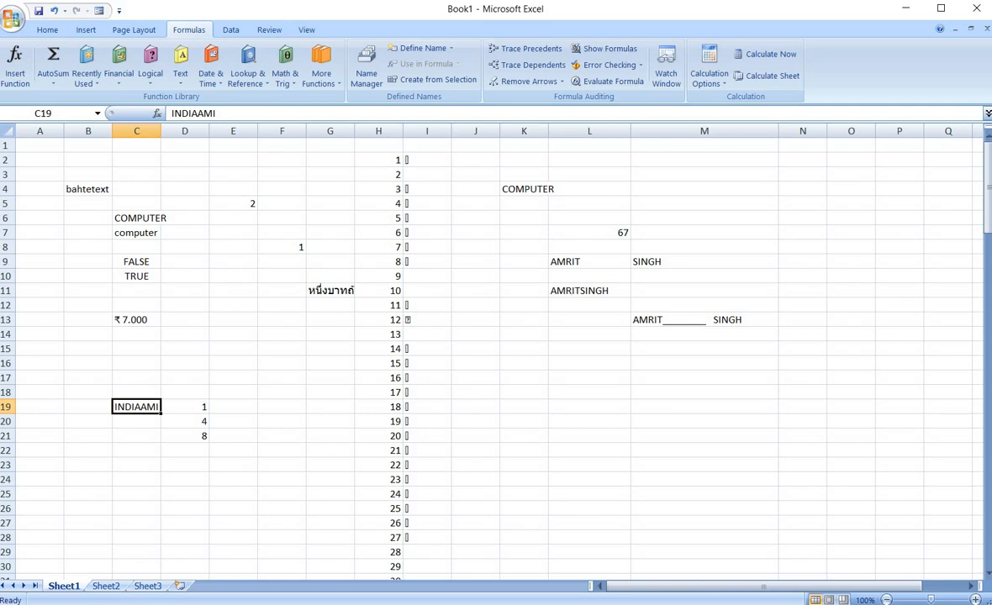
{"action": "left_click", "coordinate": [181, 65]}
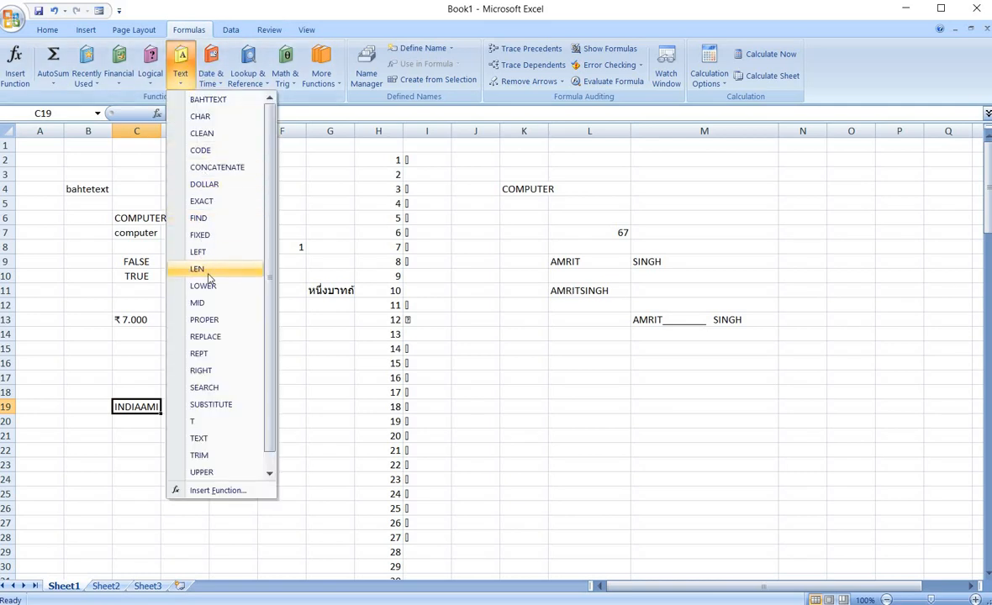